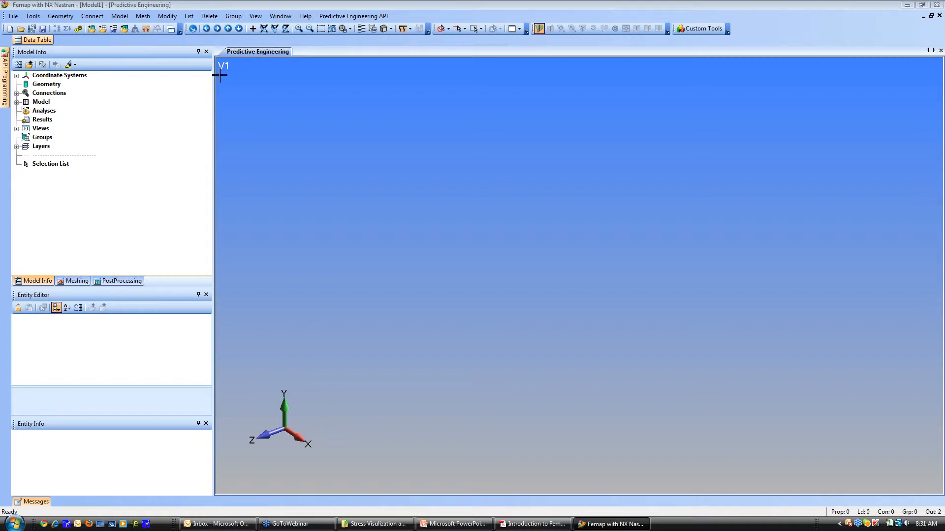
Close Femap without saving the changes to Model1, and start the program again
left_click(937, 5)
left_click(480, 285)
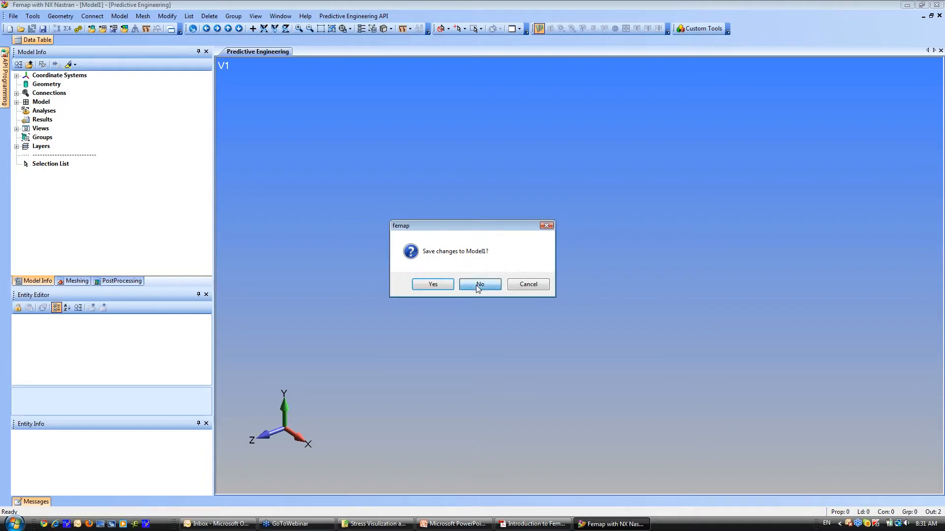
left_click(61, 408)
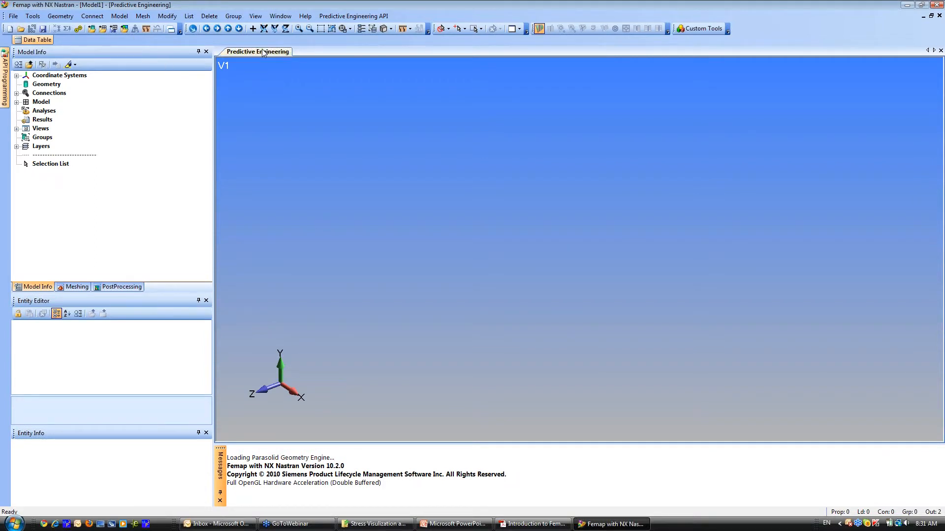
Examine the list of available views in the View Manager, leaving it unchanged
right_click(283, 58)
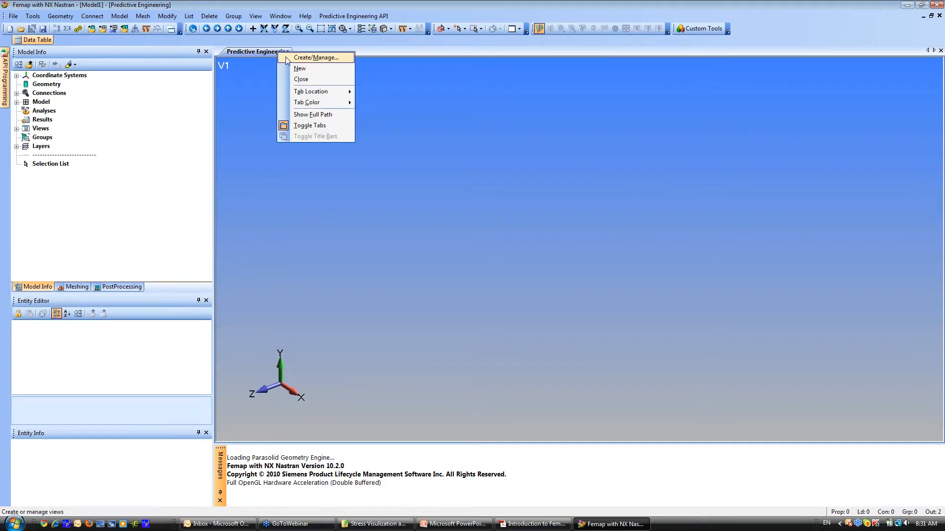
left_click(290, 60)
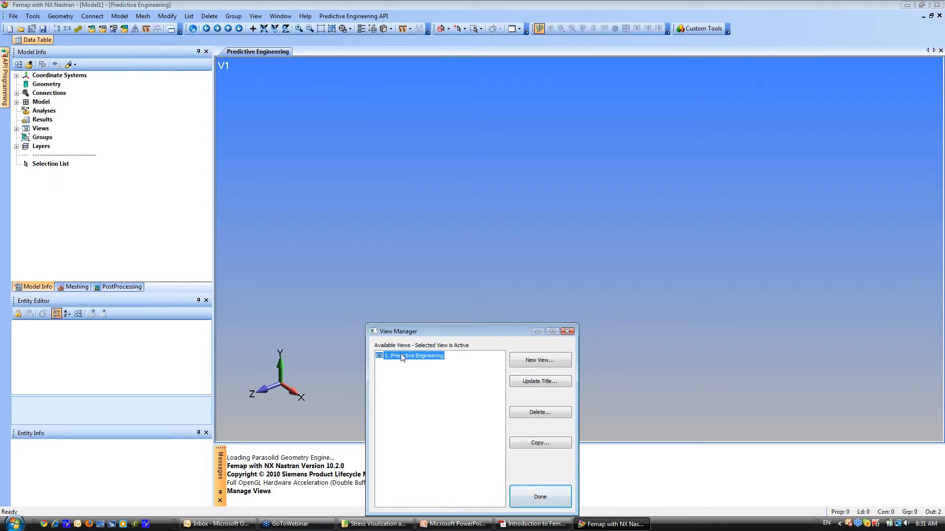
left_click(532, 501)
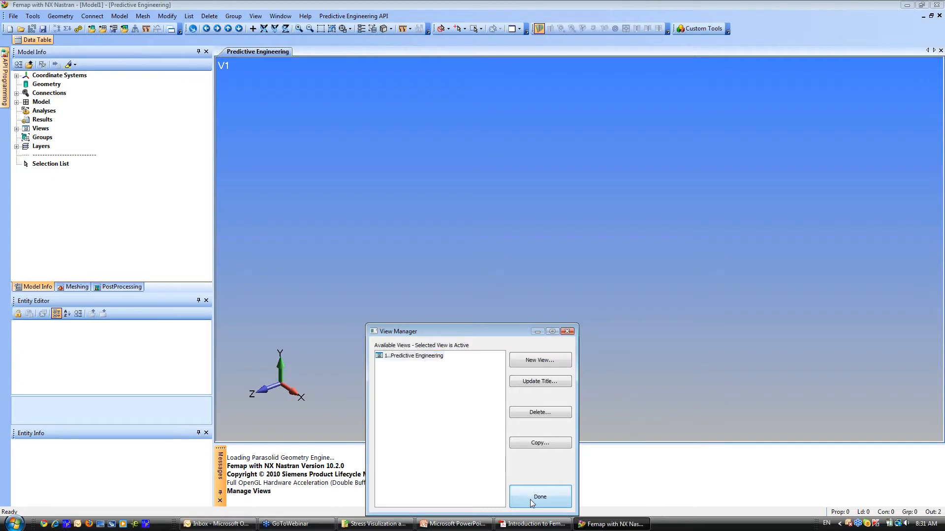
Examine the saved views in the view library through the visibility settings, without loading any of them
left_click(373, 28)
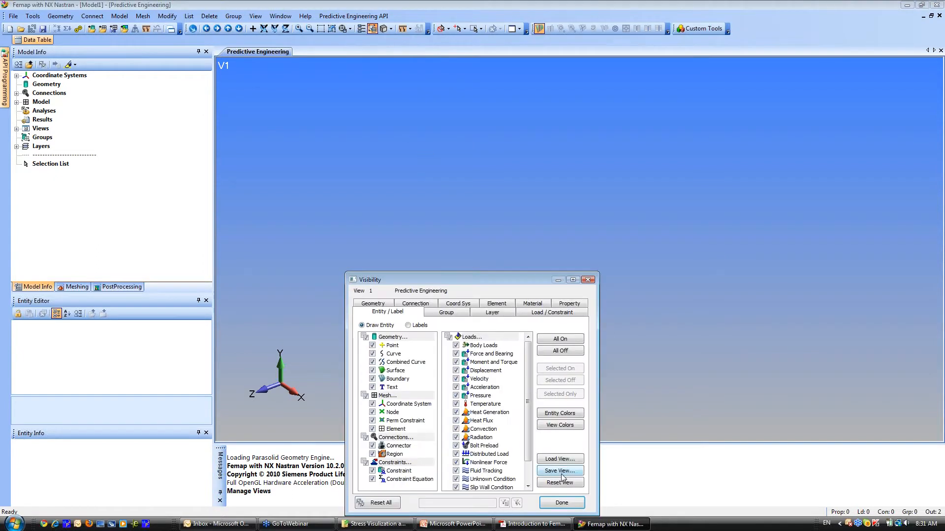
left_click(560, 459)
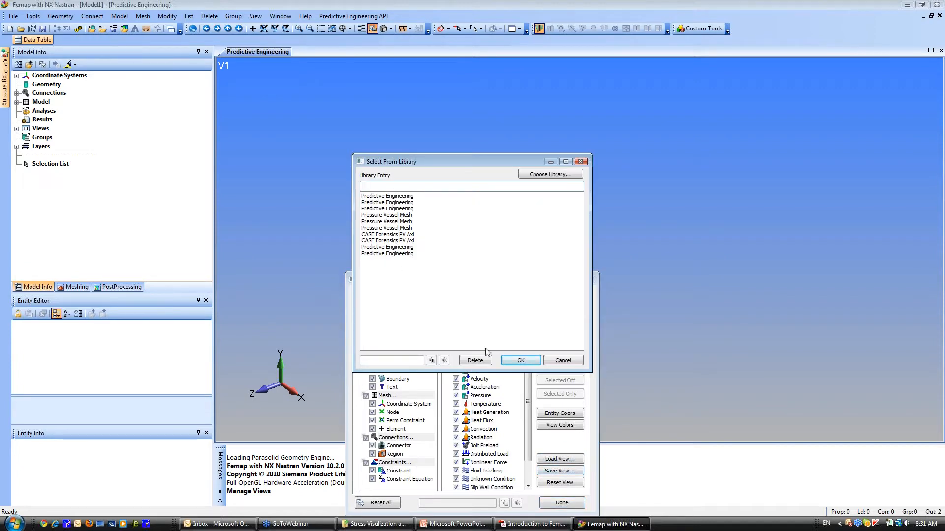
left_click(564, 362)
left_click(562, 503)
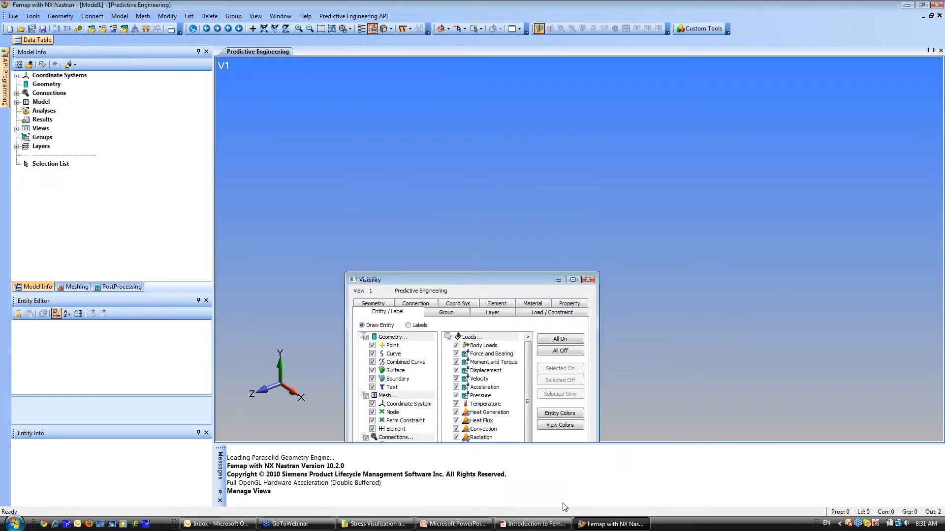
Set the copy/save picture resolution in the view preferences to Screen Scaled By 24
left_click(10, 20)
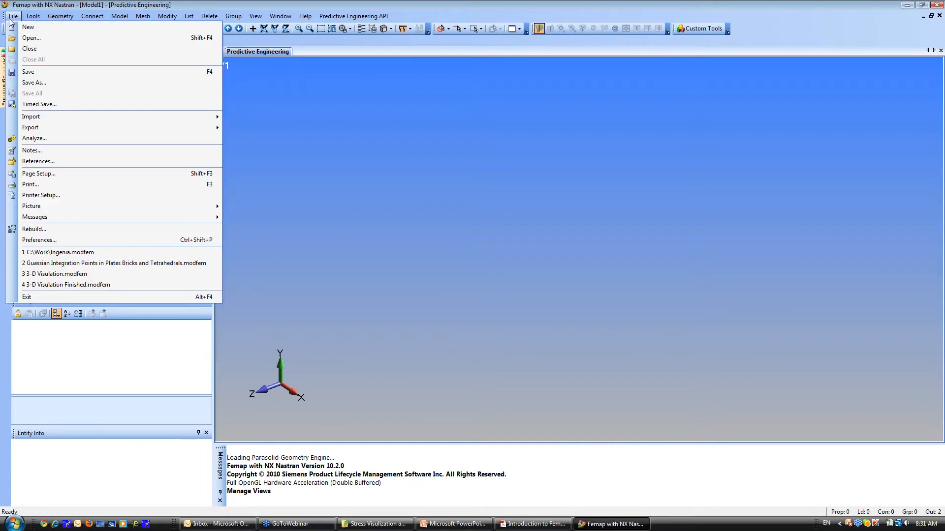
left_click(37, 240)
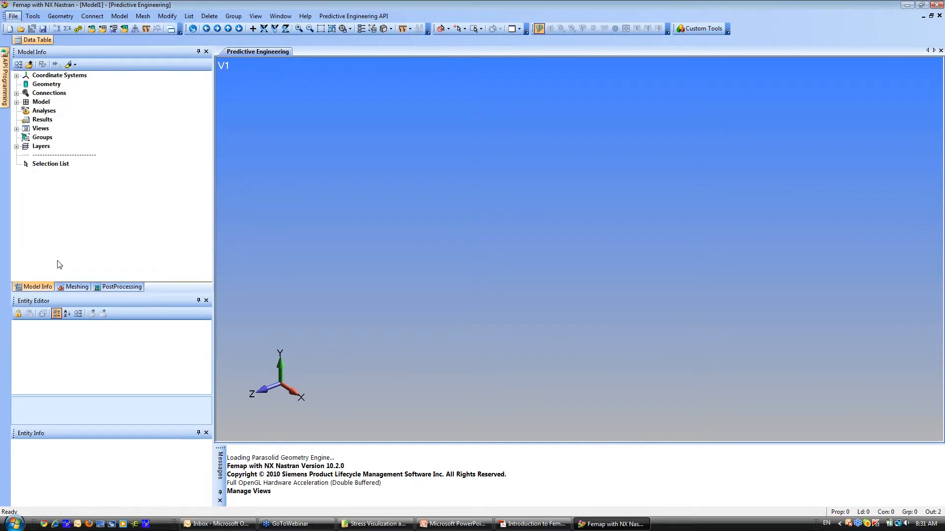
left_click(427, 162)
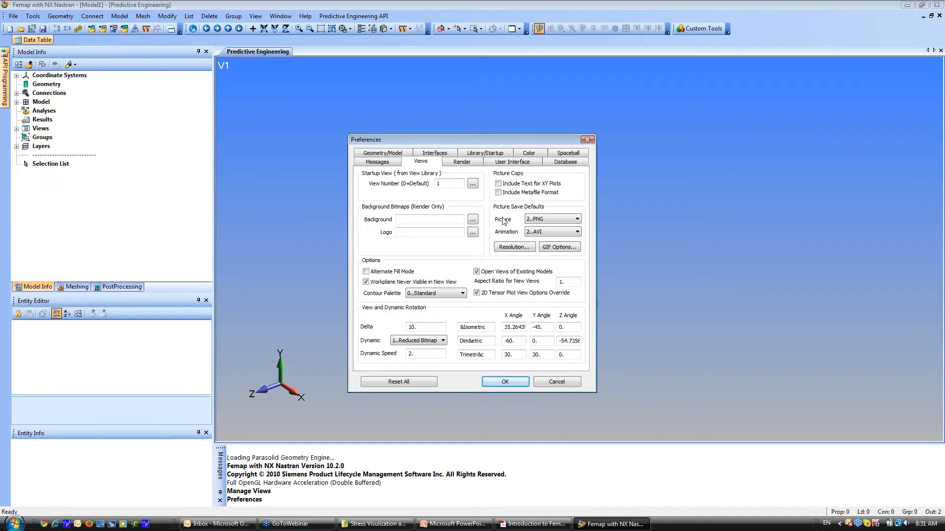
left_click(507, 249)
left_click_drag(467, 353, 476, 215)
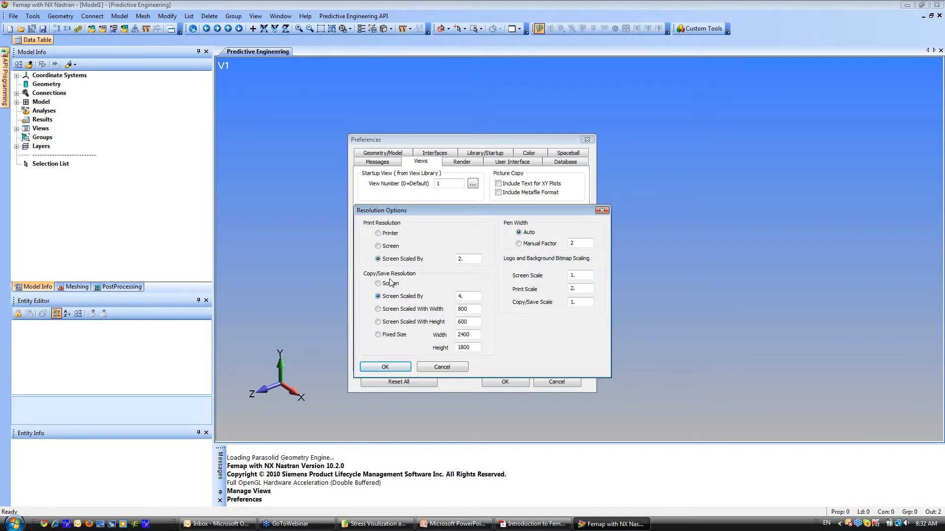
double_click(460, 296)
type("24")
left_click(382, 367)
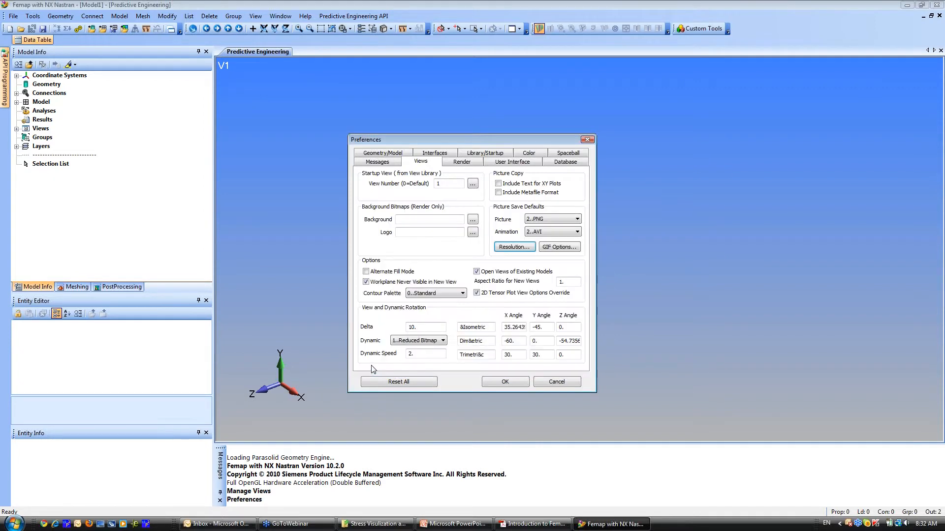
left_click(505, 382)
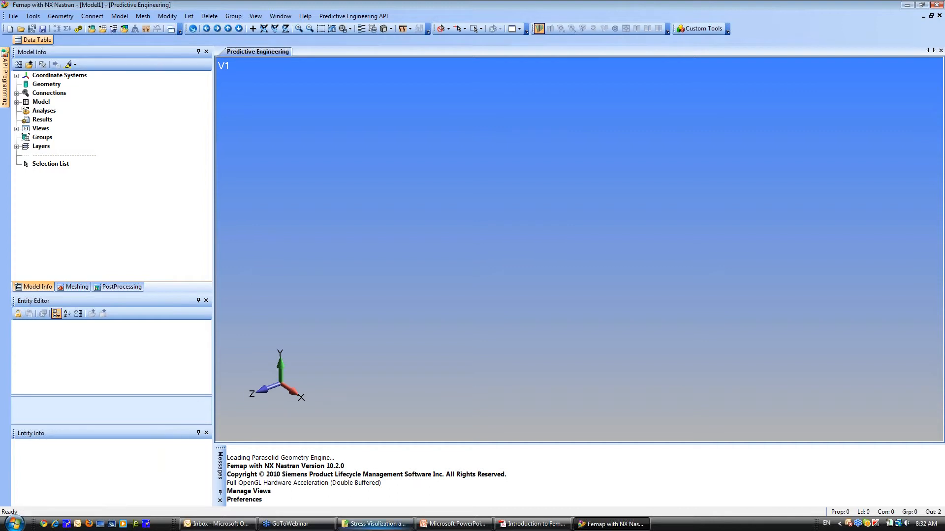
Switch to the PowerPoint seminar presentation and read through slides 2 and 3 on stress visualization and the view window
left_click(536, 524)
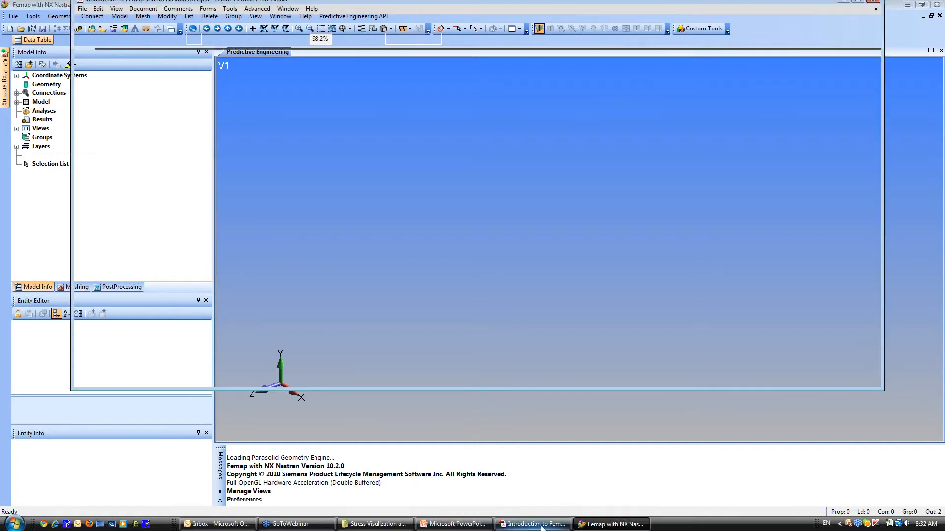
left_click(457, 525)
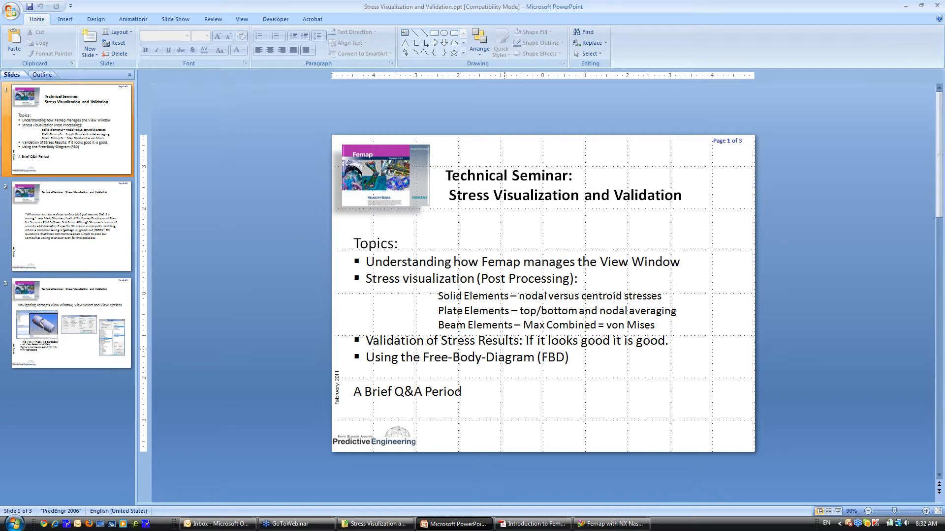
left_click(86, 231)
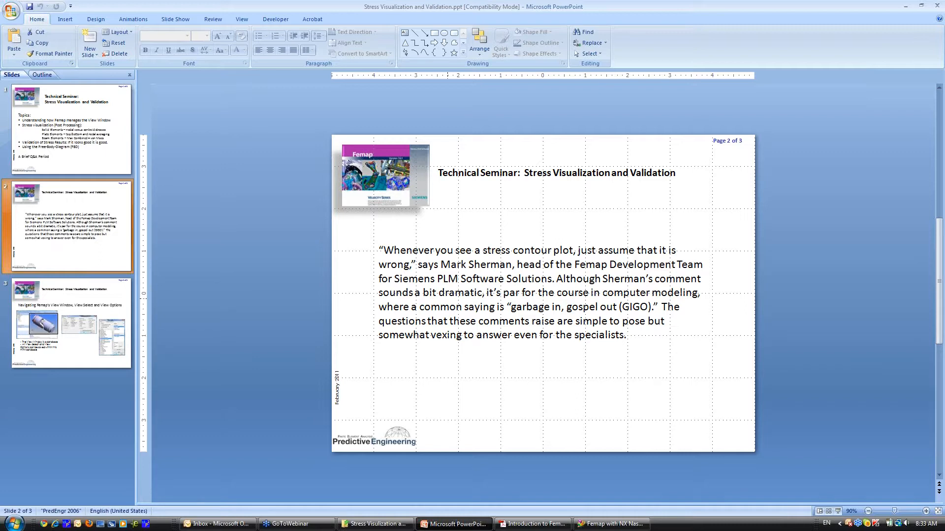
left_click(72, 350)
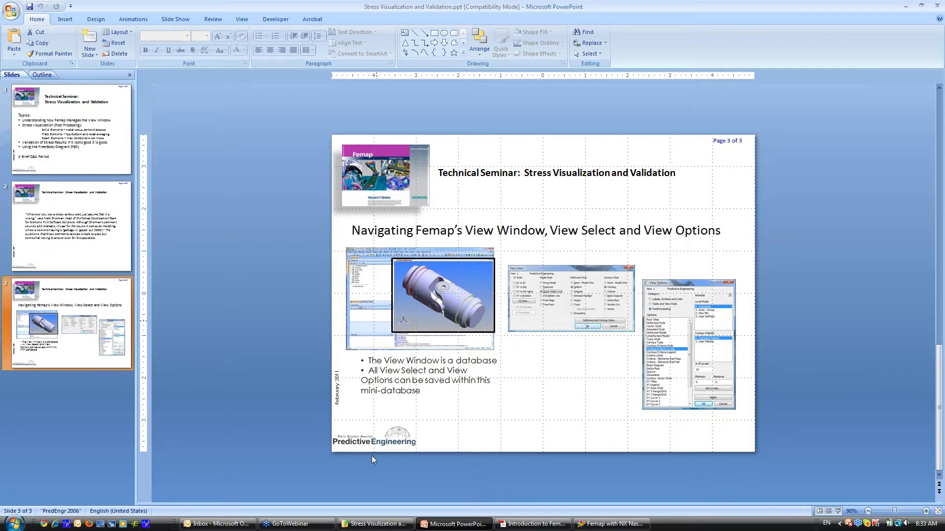
Switch to the Introduction to Femap and NX Nastran PDF, enlarge its window downward and page through to page 9
left_click(536, 523)
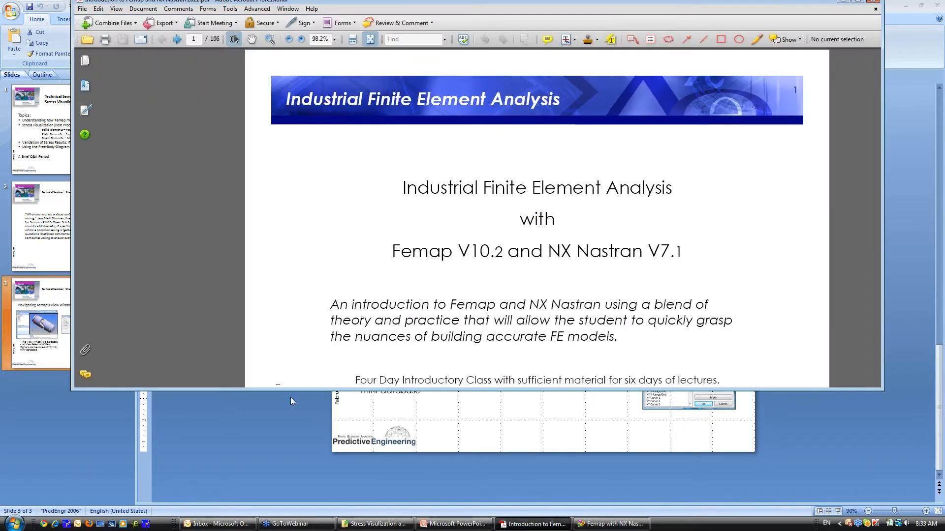
left_click_drag(294, 390, 295, 512)
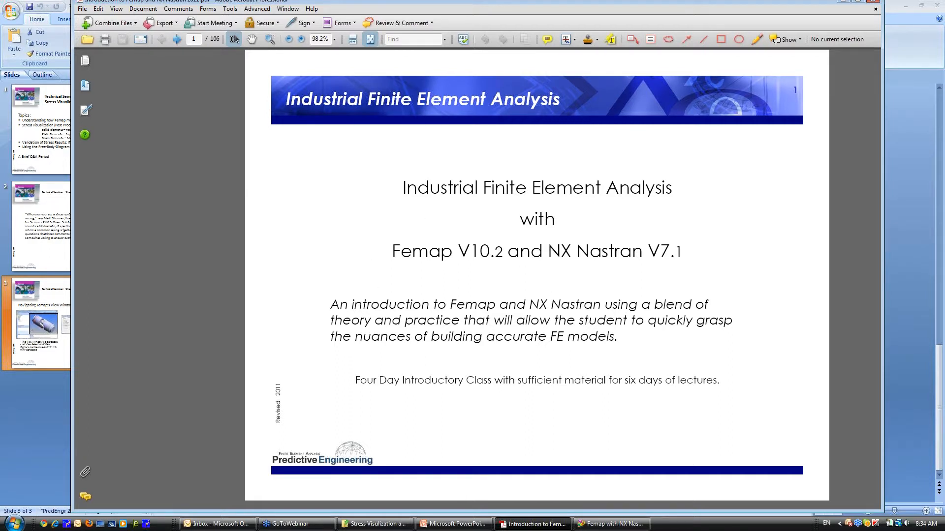
left_click(179, 40)
left_click(178, 40)
left_click(178, 40)
left_click(179, 40)
left_click(178, 40)
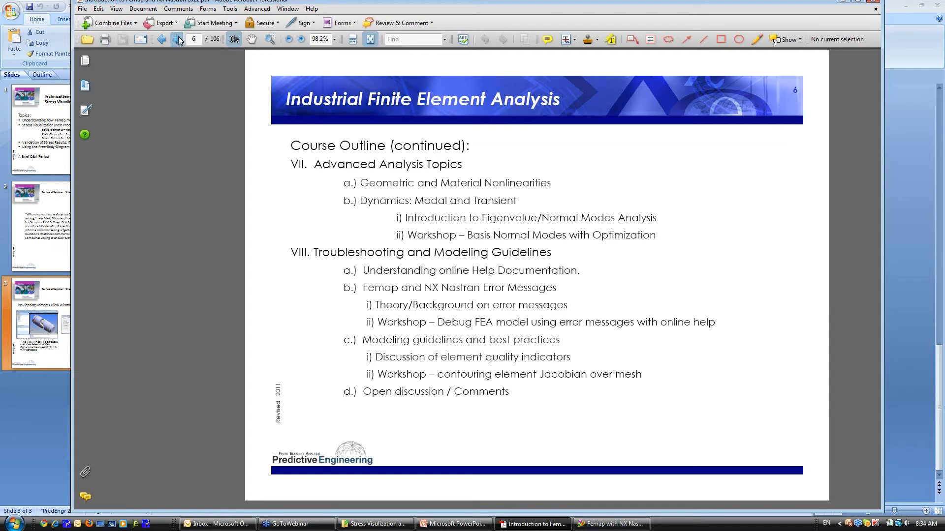
left_click(178, 39)
left_click(179, 39)
left_click(178, 40)
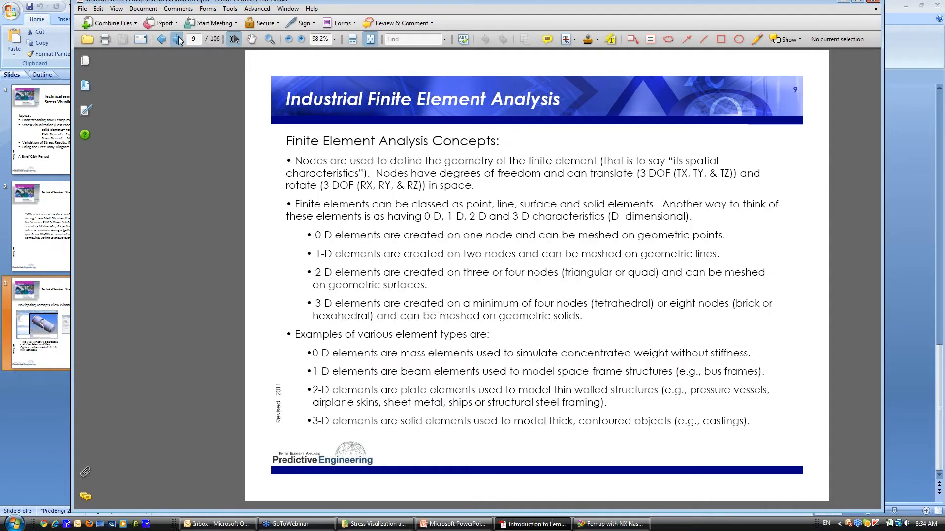
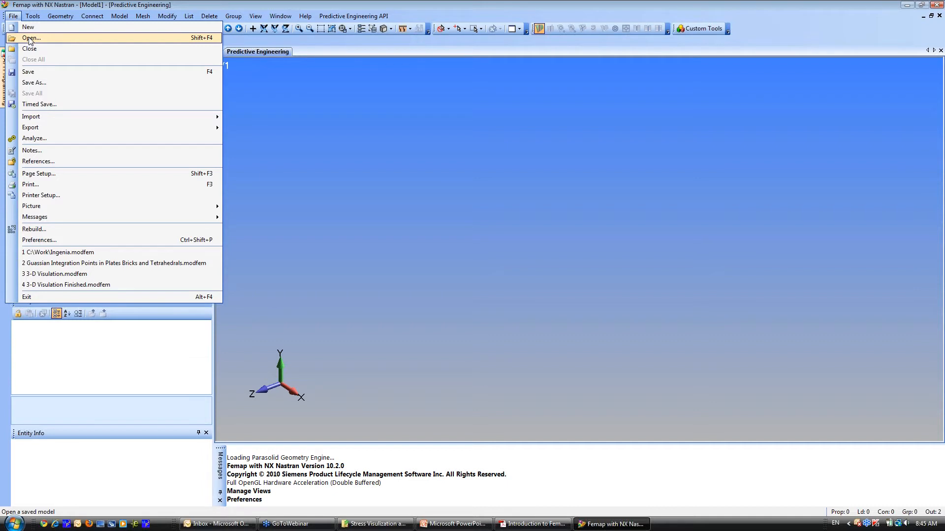
Open the recent model Guassian Integration Points in Plates Bricks and Tetrahedrals.modfem in Femap and collapse the Messages pane
left_click(93, 263)
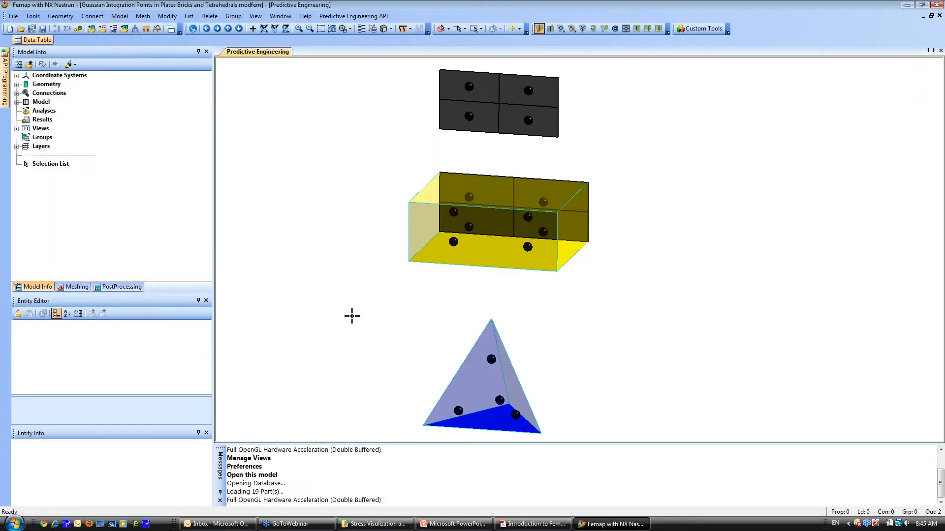
left_click(220, 492)
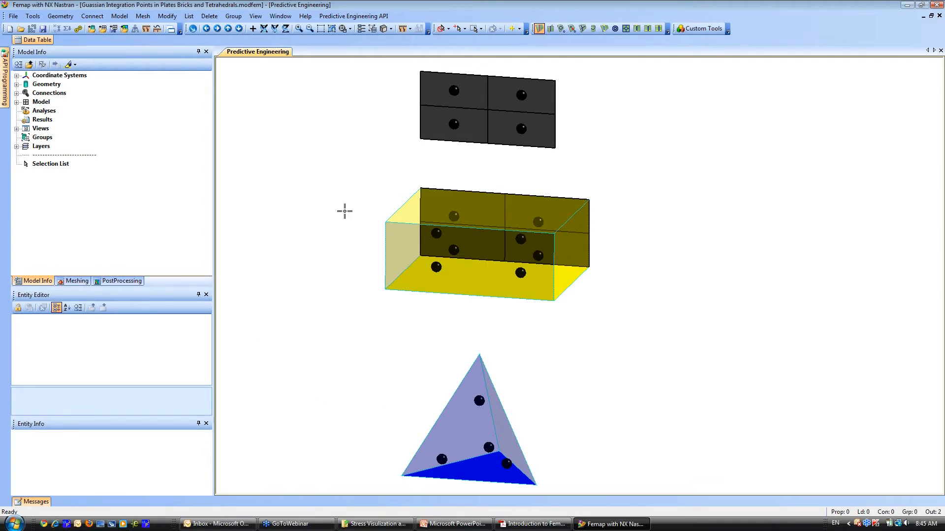
middle_click_drag(457, 318, 401, 369)
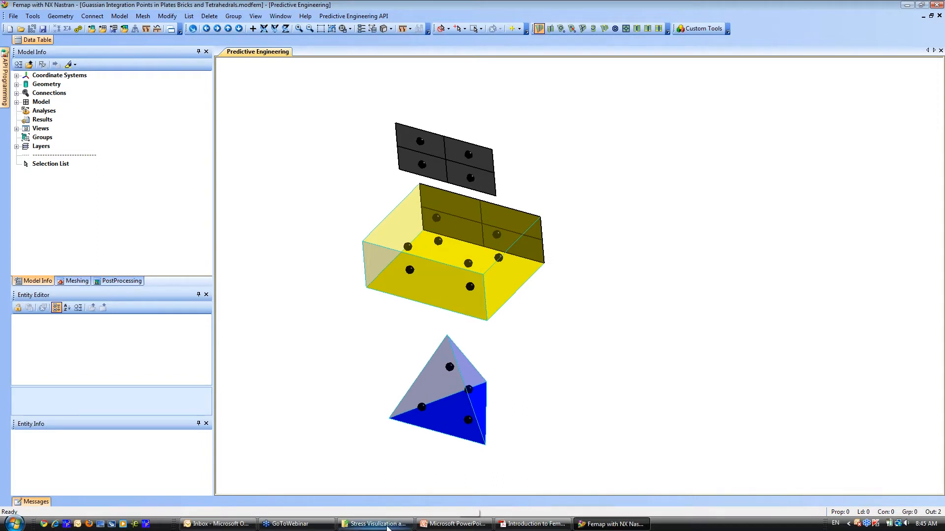
Open Domed Surface Horrible Rev-0.modfem from the Bad Plate Meshing folder under PredictiveEngineering's Web Meetings and inspect the dome's mesh from several angles
left_click(387, 525)
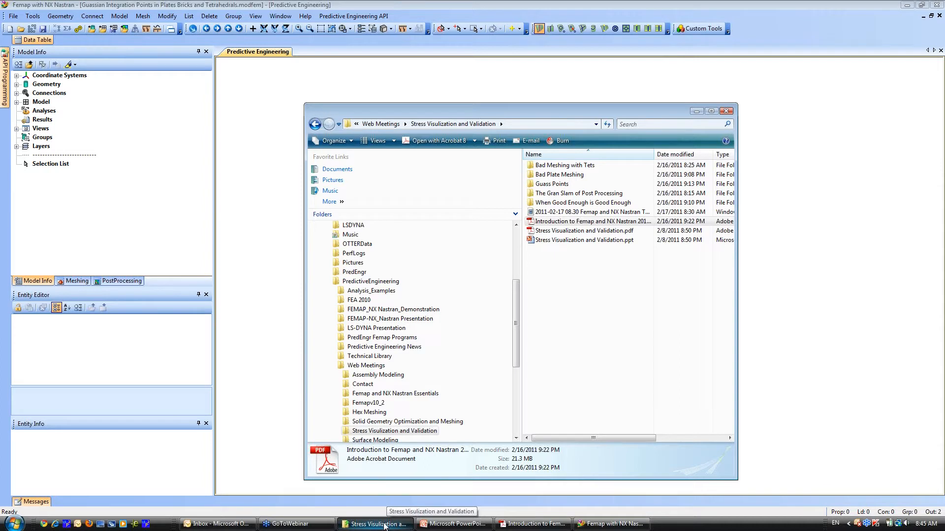
left_click(236, 150)
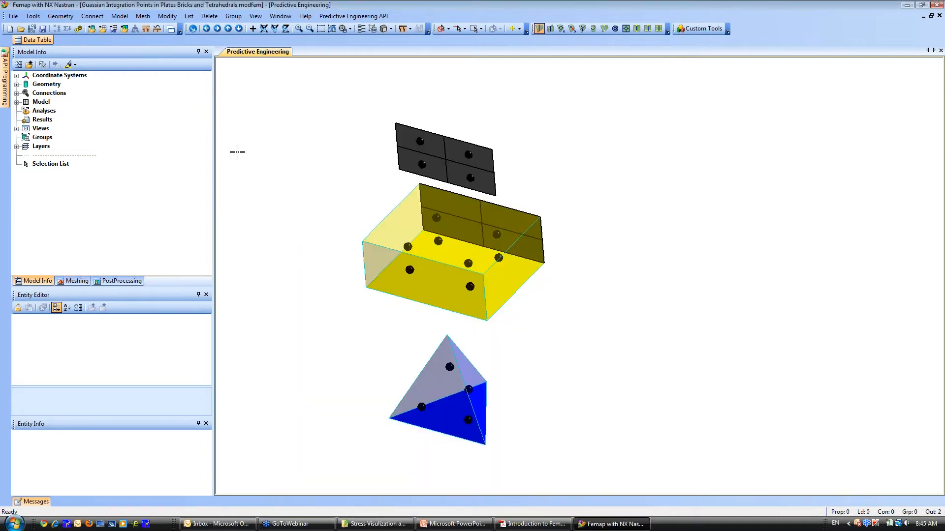
left_click(14, 16)
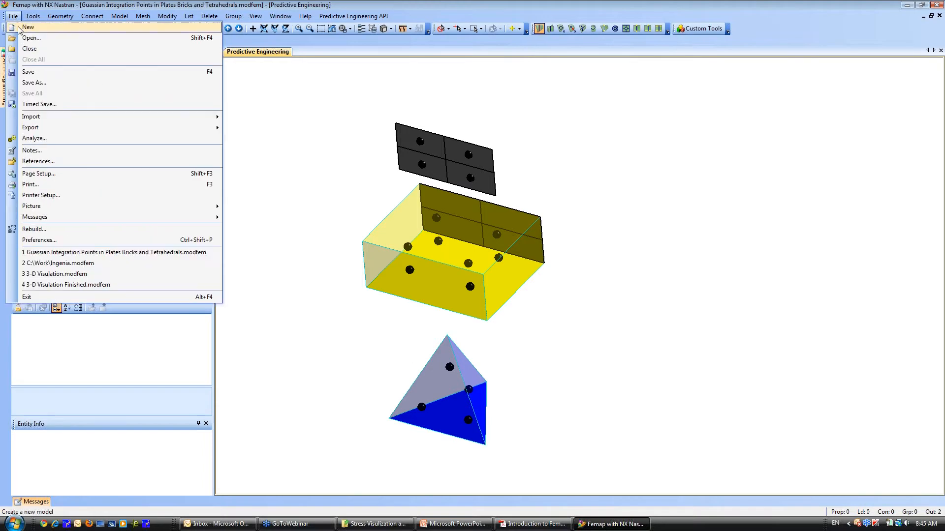
left_click(29, 39)
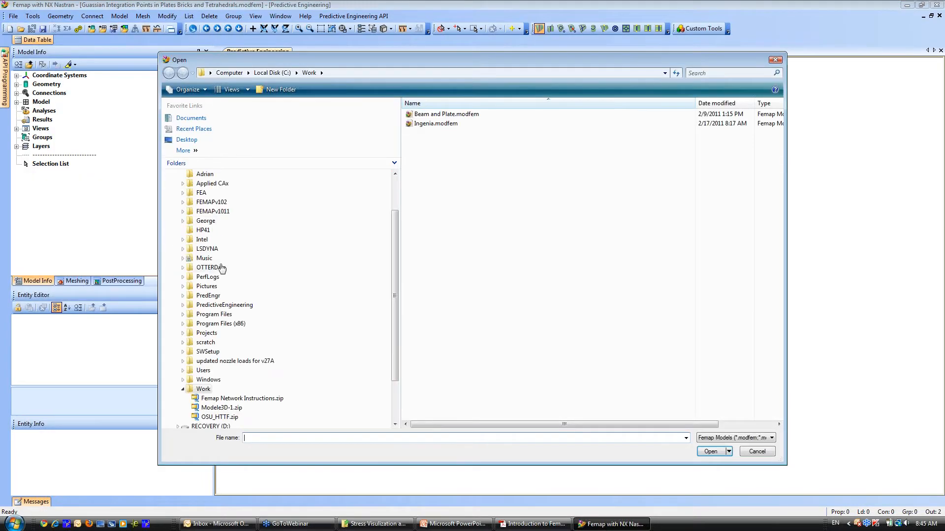
left_click(228, 308)
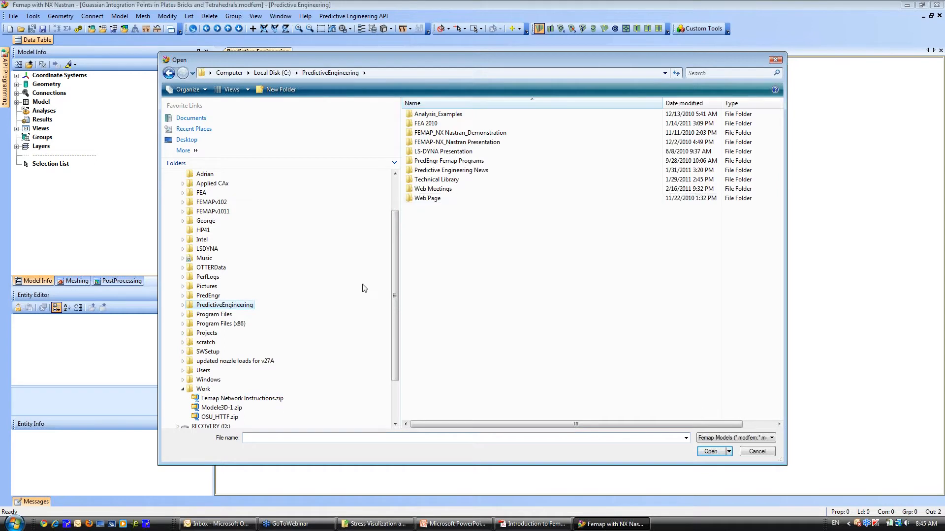
double_click(433, 189)
double_click(450, 164)
double_click(431, 124)
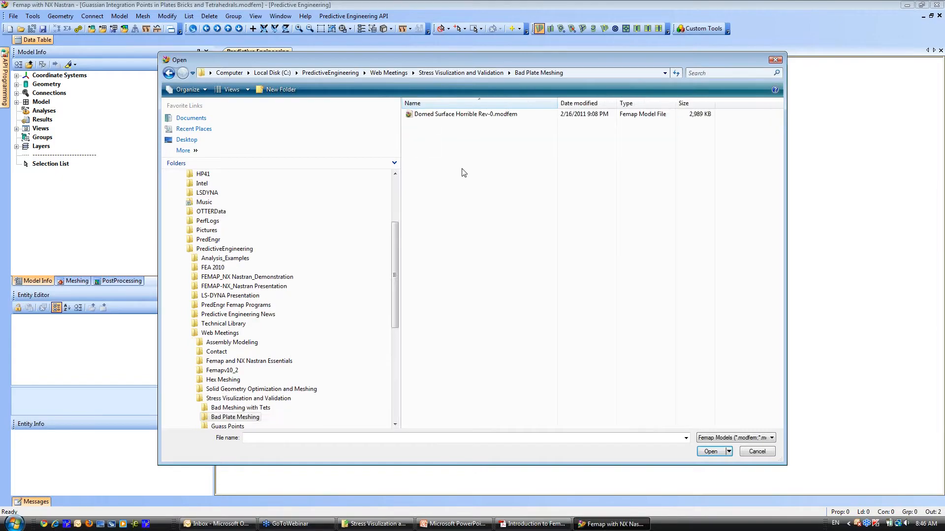
left_click(447, 115)
double_click(448, 114)
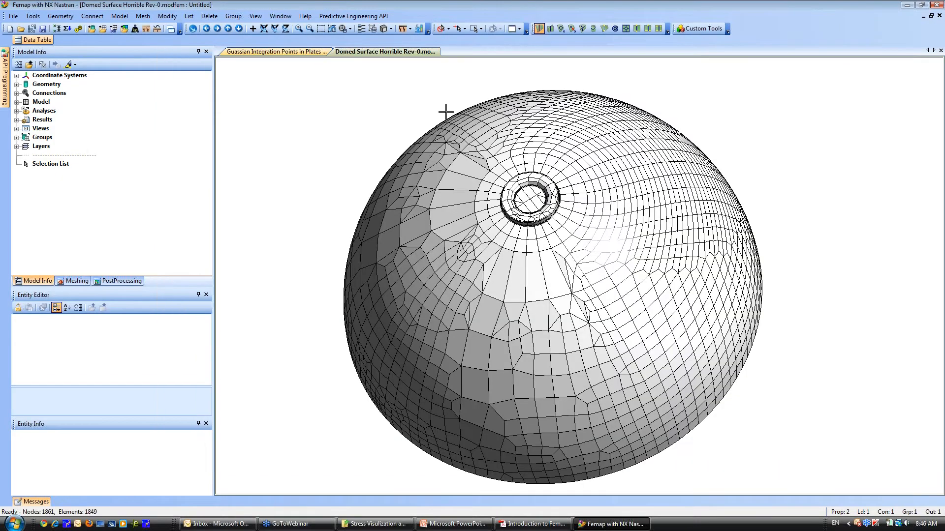
middle_click_drag(465, 265, 350, 252)
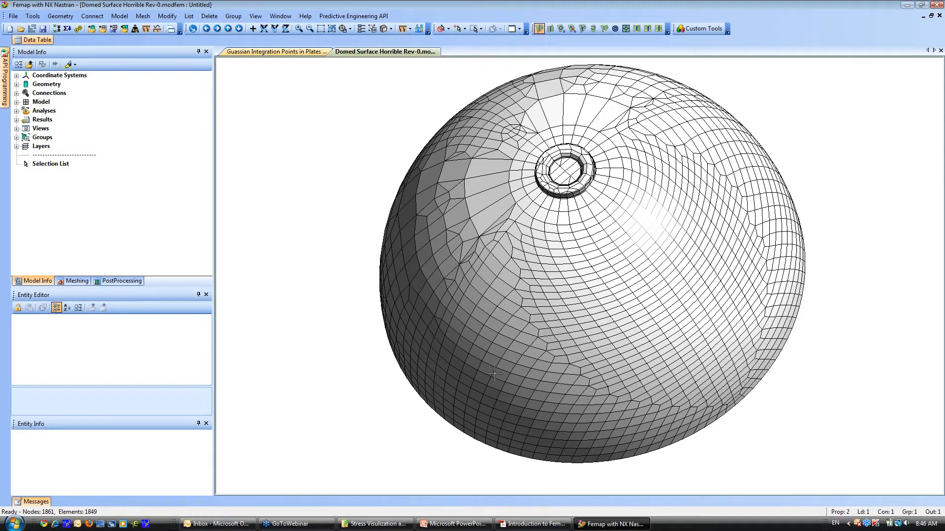
middle_click_drag(494, 374, 460, 344)
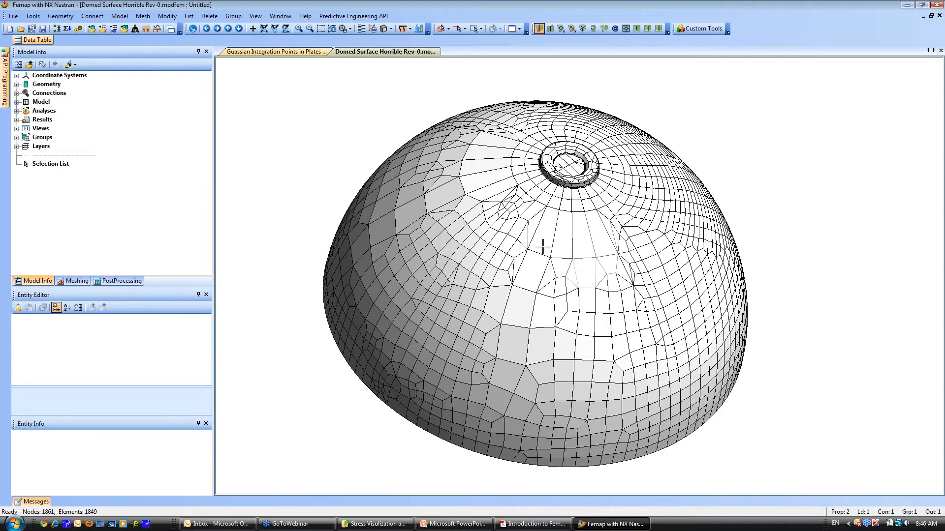
Examine the coarse, irregular elements below the dome's collar and their transition into the finer mesh
scroll(559, 257, "up", 5)
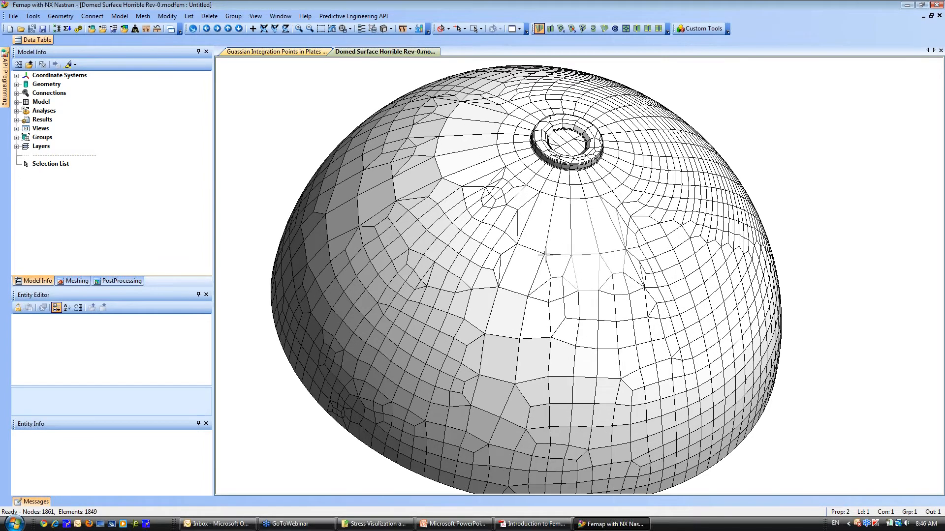
middle_click_drag(512, 327, 450, 291)
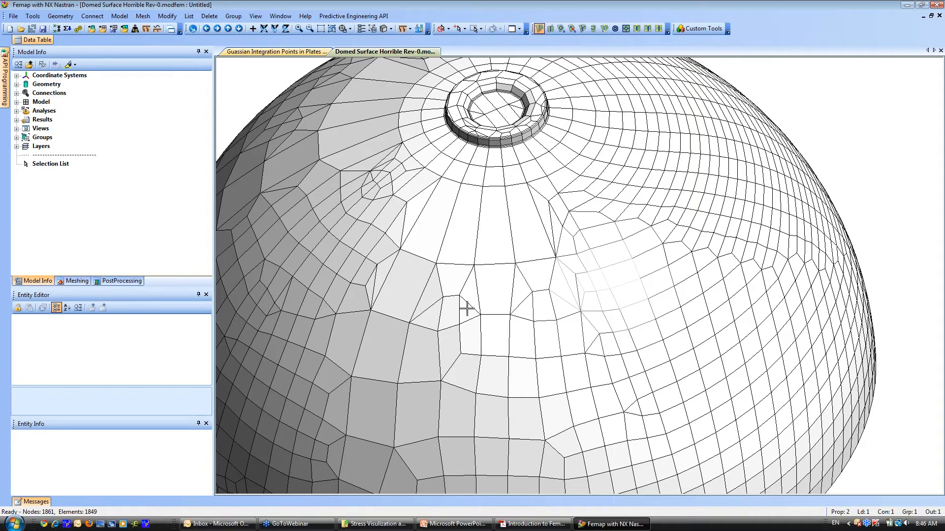
middle_click_drag(413, 296, 444, 281)
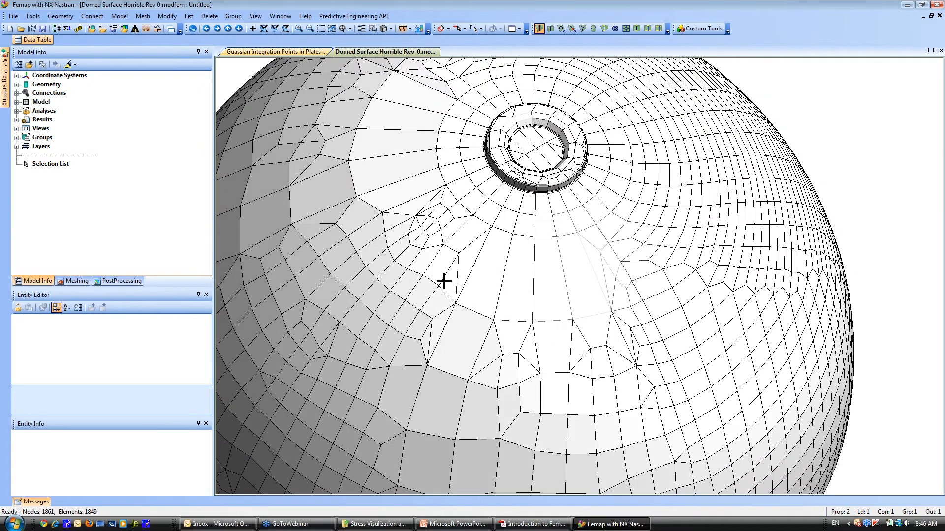
middle_click_drag(407, 329, 405, 295)
scroll(401, 228, "down", 5)
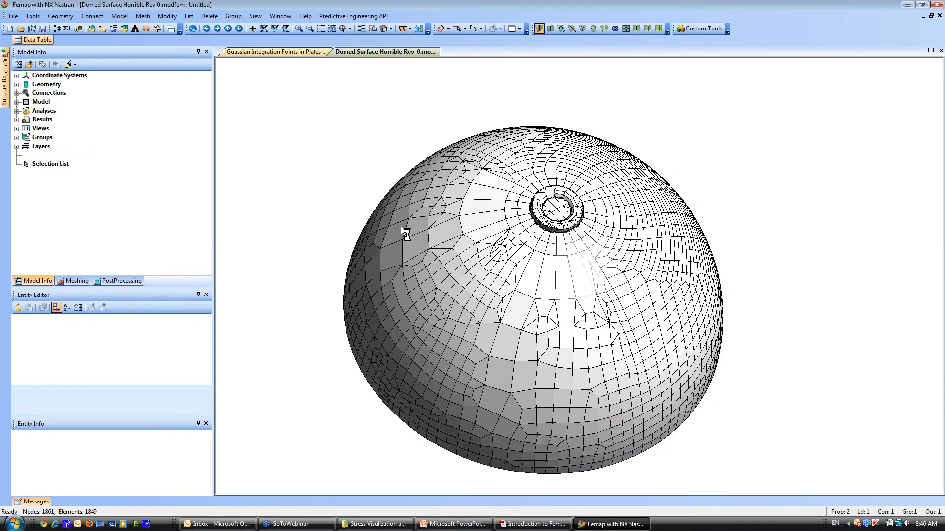
middle_click_drag(400, 228, 407, 284)
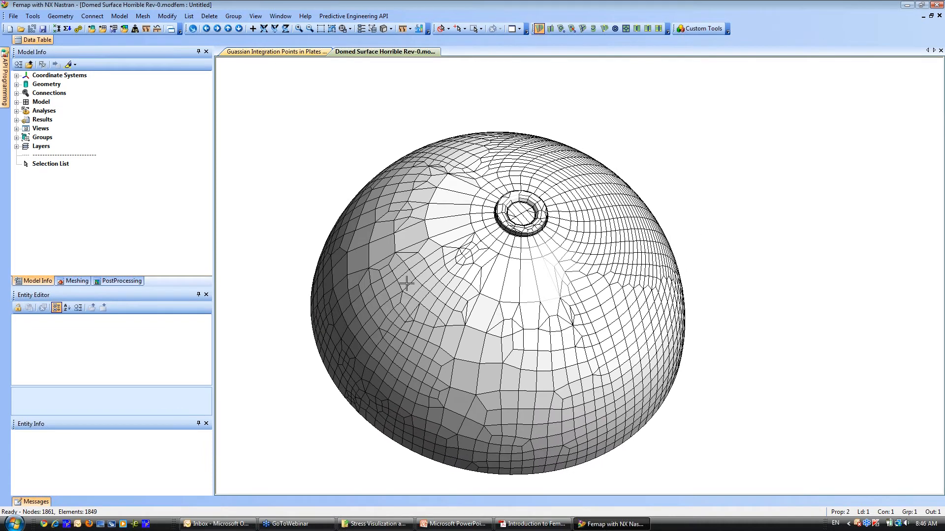
Enable the model data contour and colour the dome by the Jacobian element quality
left_click(419, 29)
left_click_drag(462, 385, 610, 129)
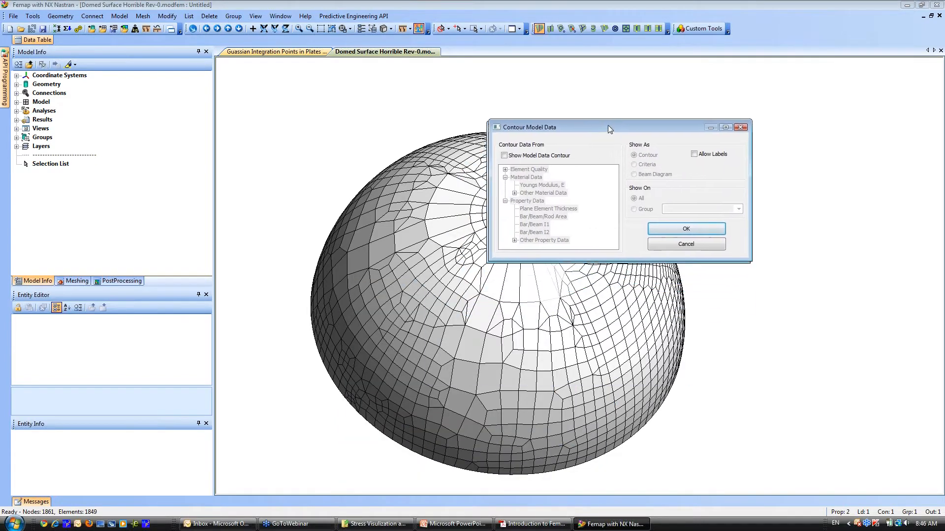
left_click(504, 155)
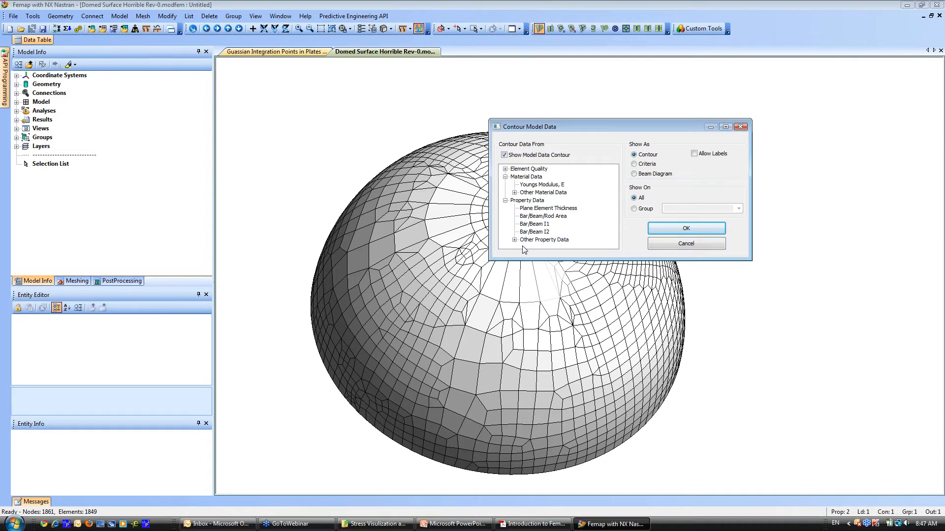
left_click(505, 169)
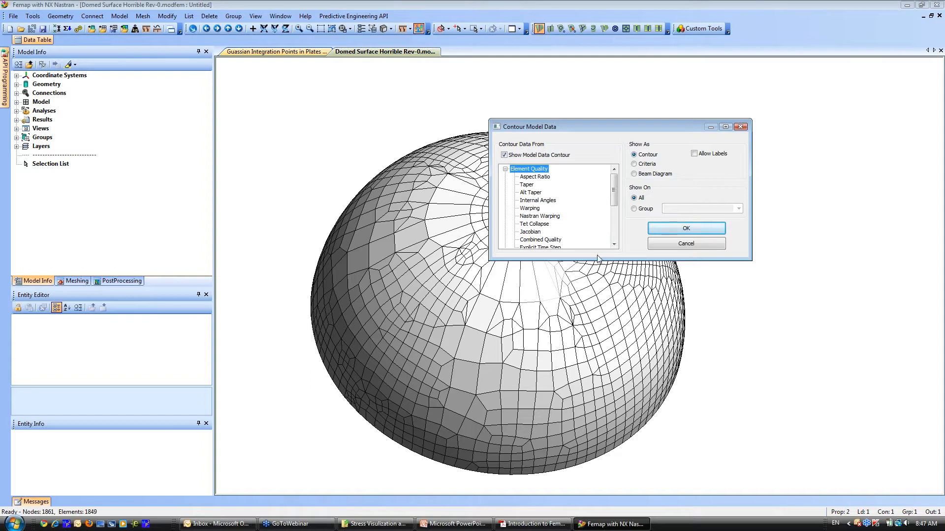
left_click_drag(596, 258, 589, 330)
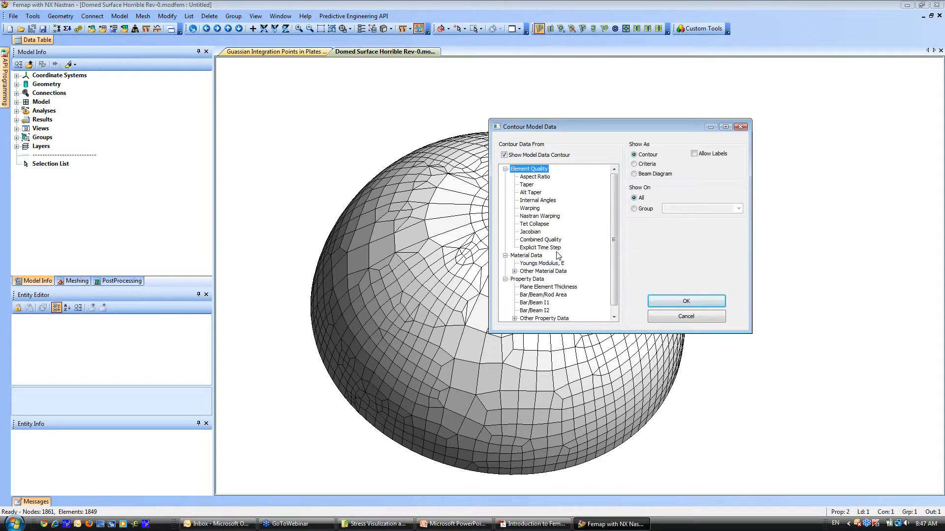
left_click(526, 235)
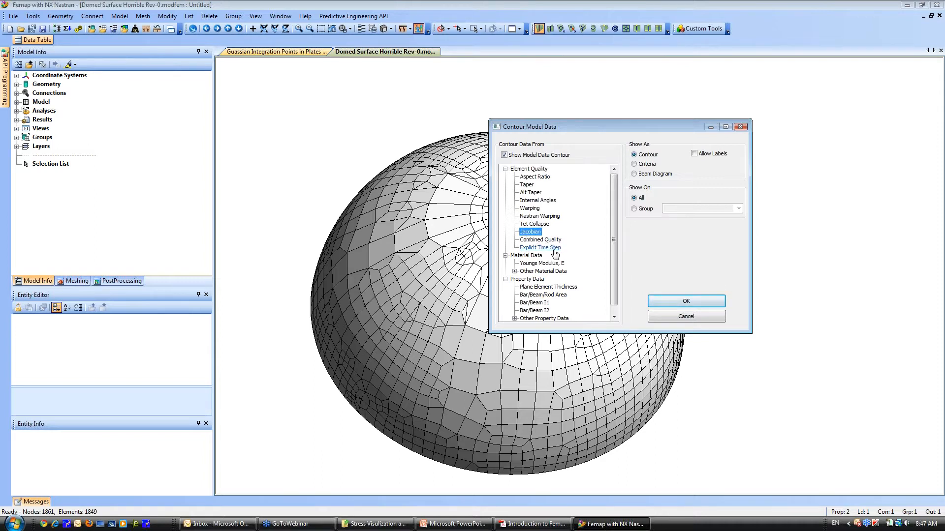
left_click(686, 301)
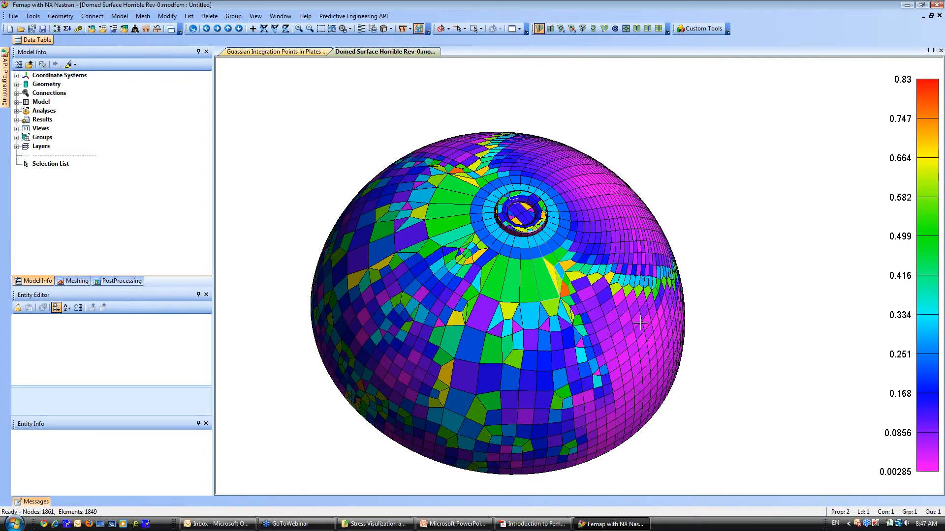
Examine the Jacobian contour around the dome, comparing the regular mesh near the base with the transition zones
middle_click_drag(540, 324, 543, 300)
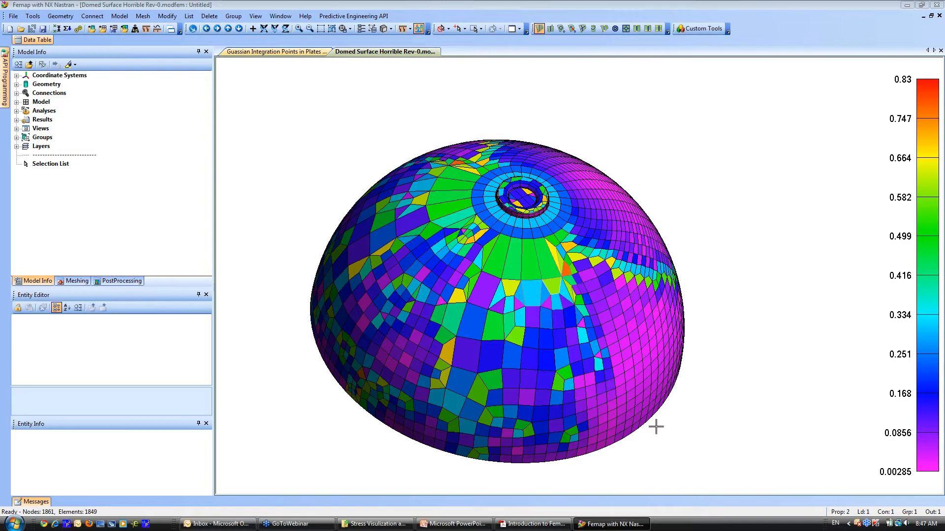
middle_click_drag(485, 404, 423, 321)
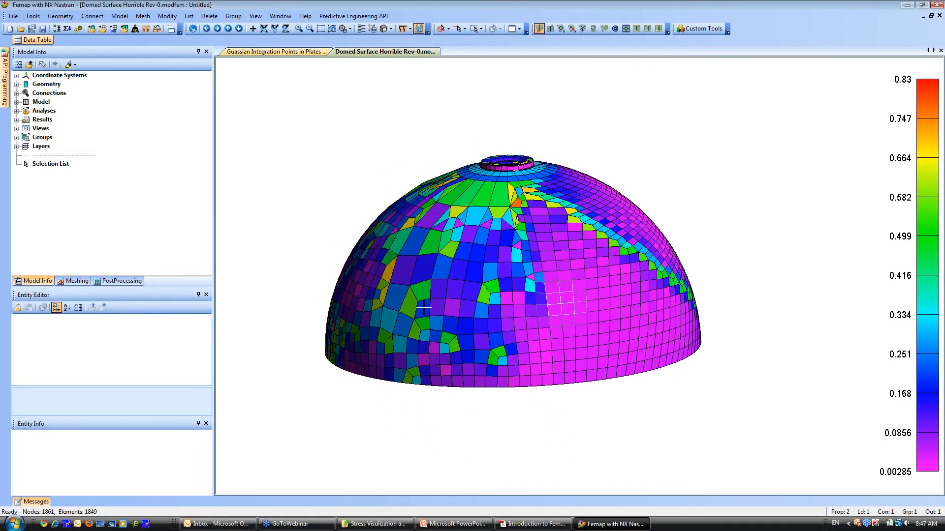
scroll(500, 350, "up", 3)
scroll(500, 349, "up", 6)
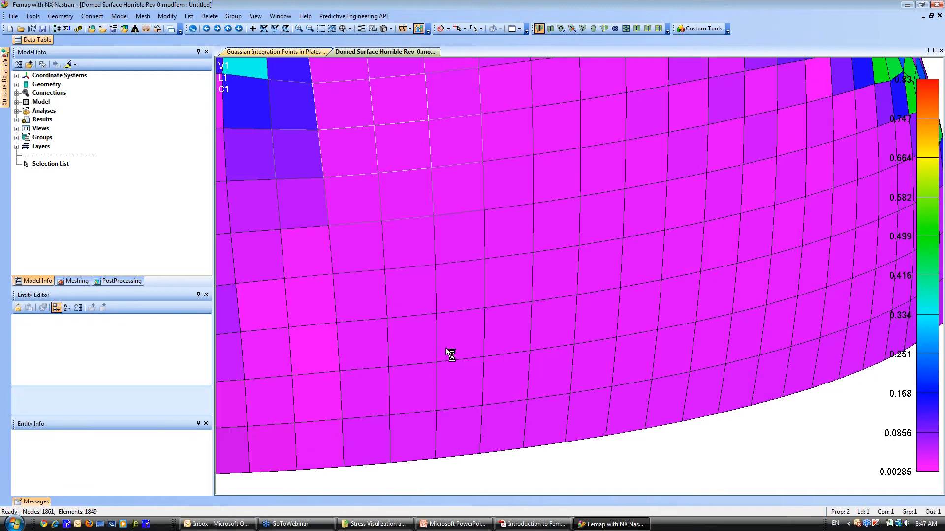
middle_click_drag(446, 352, 486, 298, "ctrl")
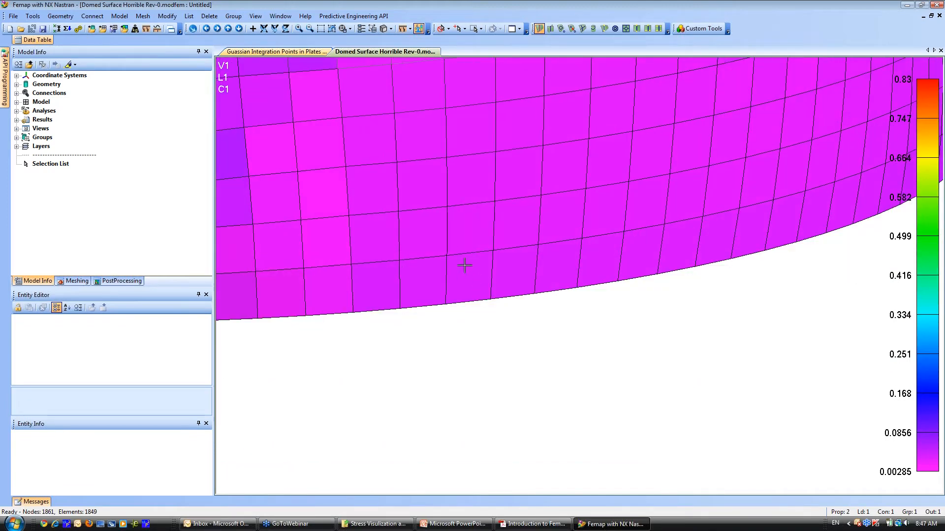
scroll(462, 361, "down", 6)
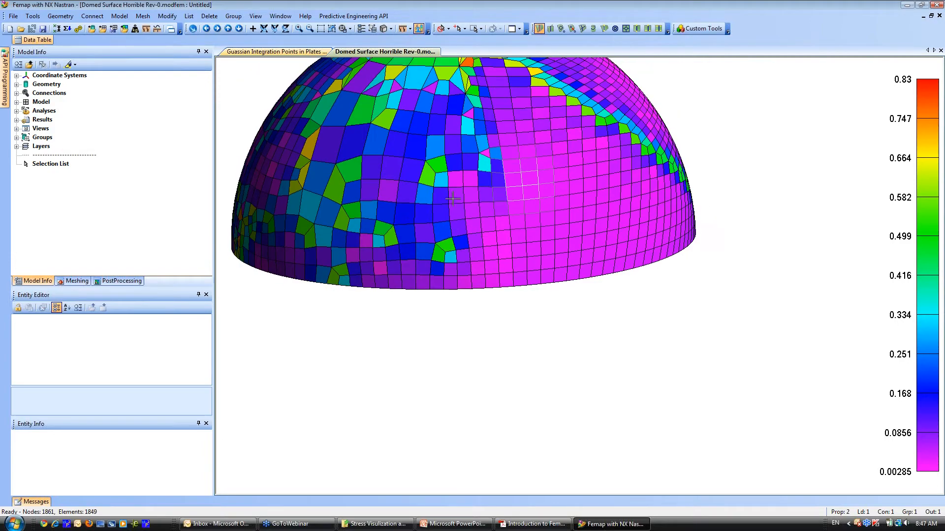
middle_click_drag(486, 359, 561, 405)
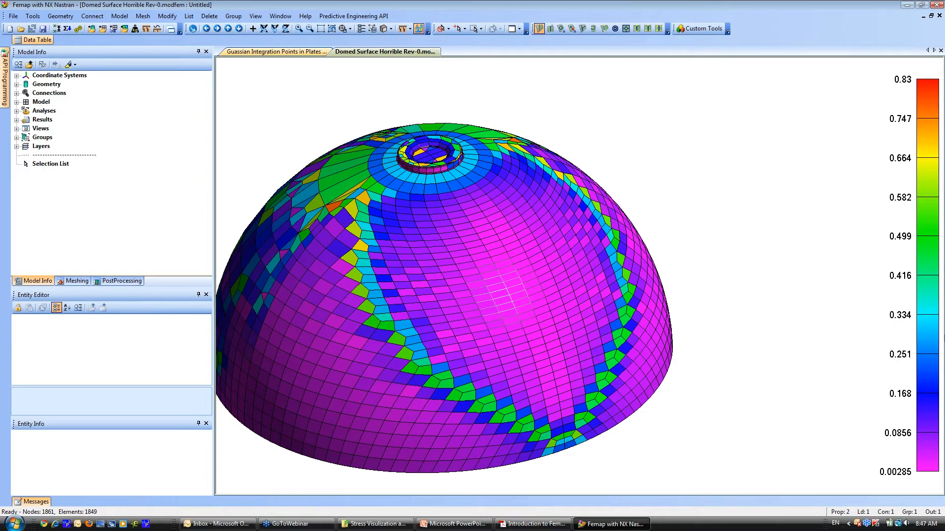
middle_click_drag(338, 299, 465, 256)
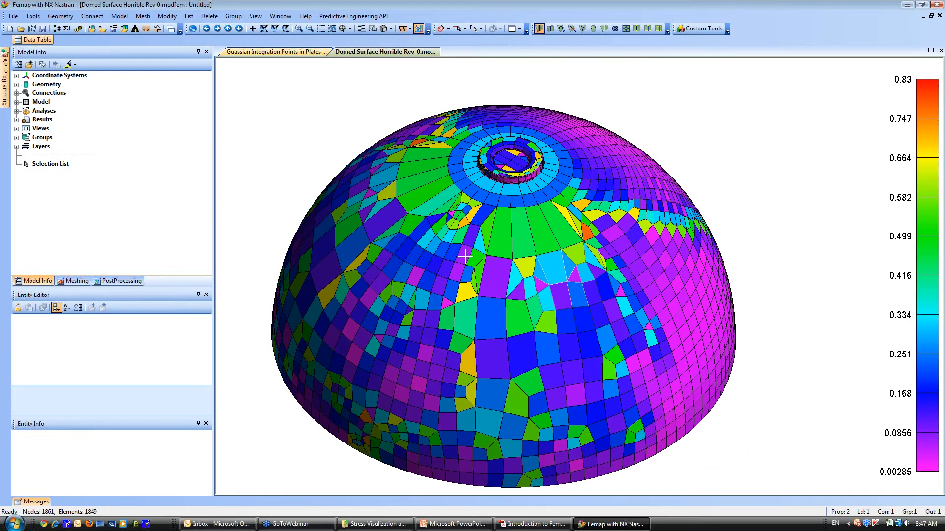
Start an element quality check on two plate elements below the collar, review the maximum allowable values and cancel it
left_click(32, 15)
mouse_move(84, 263)
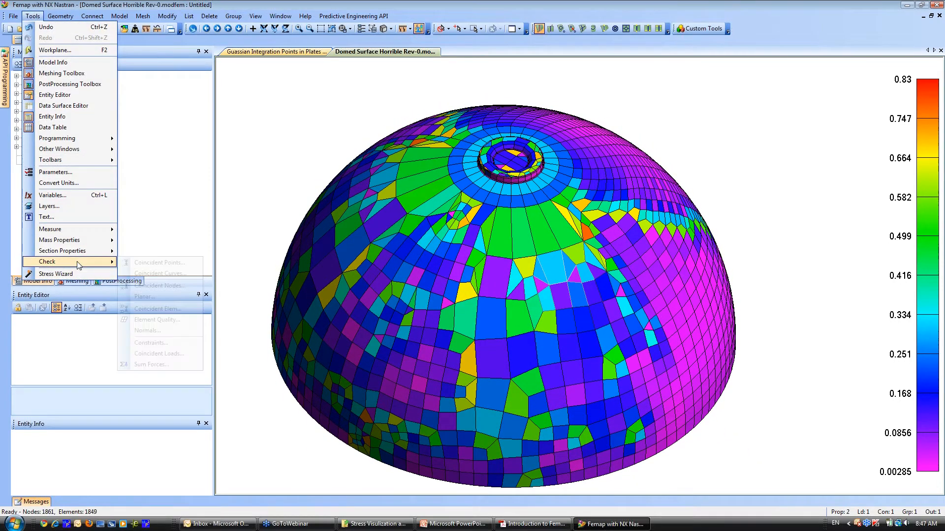
left_click(157, 320)
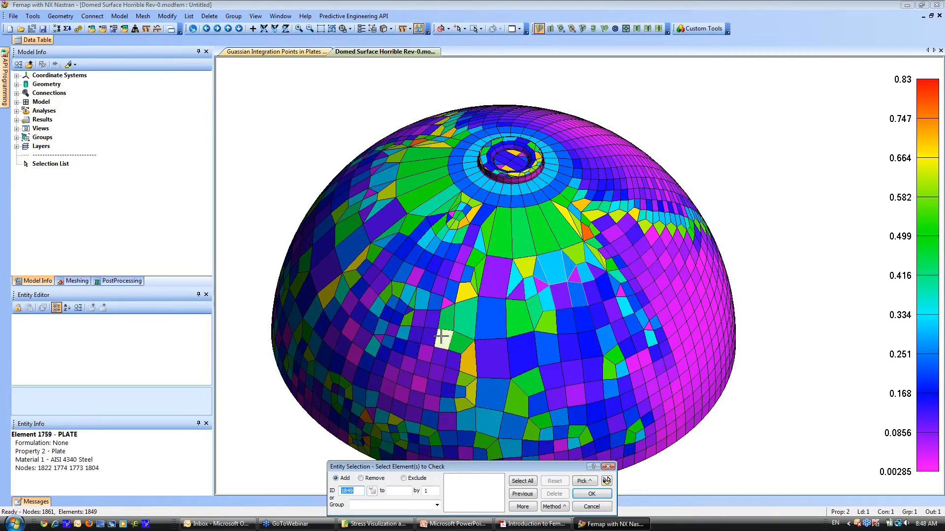
left_click(501, 231)
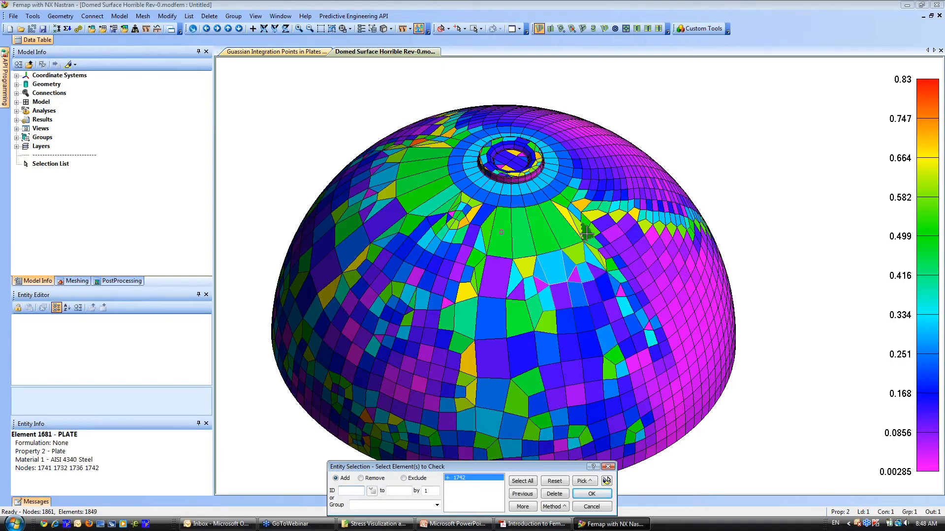
left_click(586, 234)
left_click(592, 494)
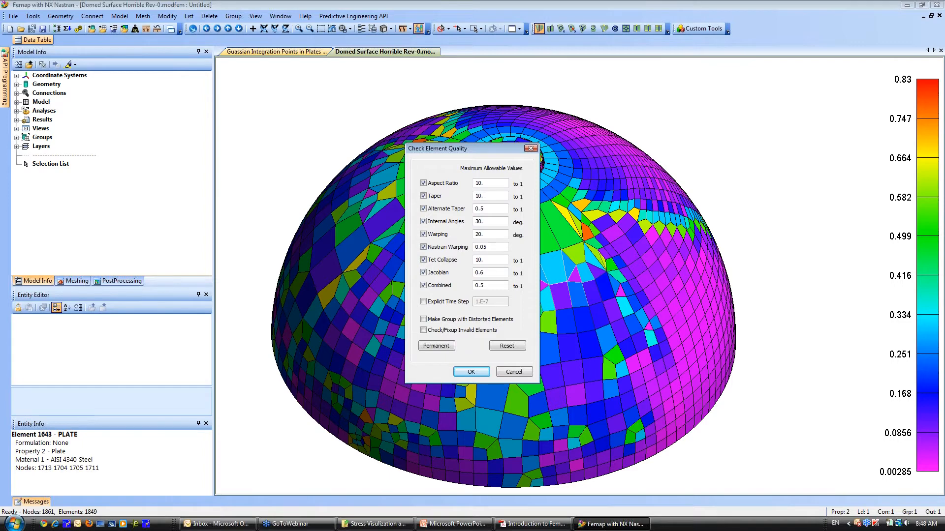
left_click(514, 372)
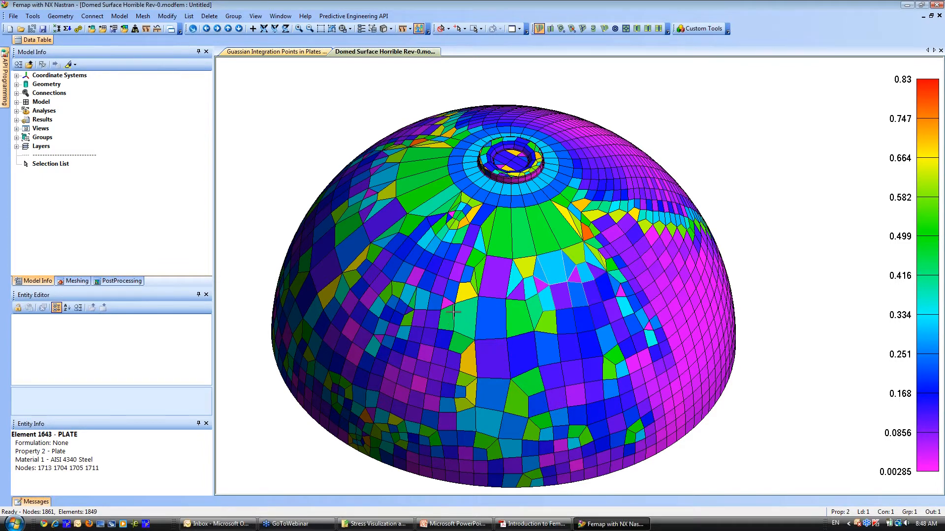
Examine the most distorted elements around the dome's collar in the Jacobian contour, up close and from several angles
scroll(411, 198, "up", 5)
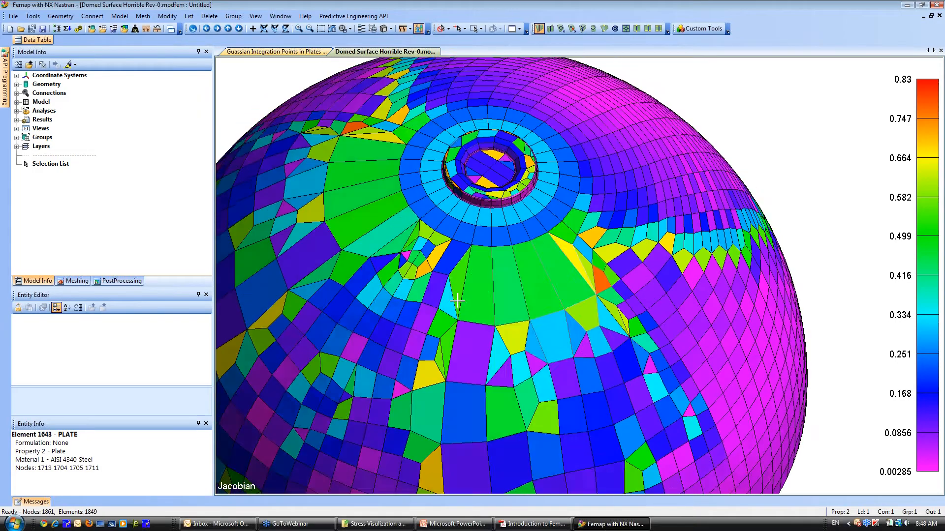
middle_click_drag(457, 301, 465, 299)
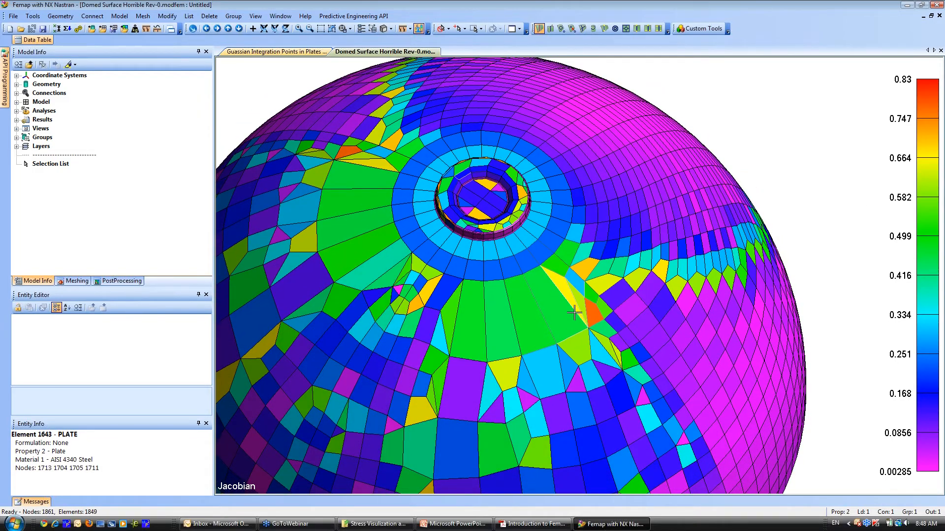
middle_click_drag(543, 325, 457, 251)
scroll(458, 250, "up", 3)
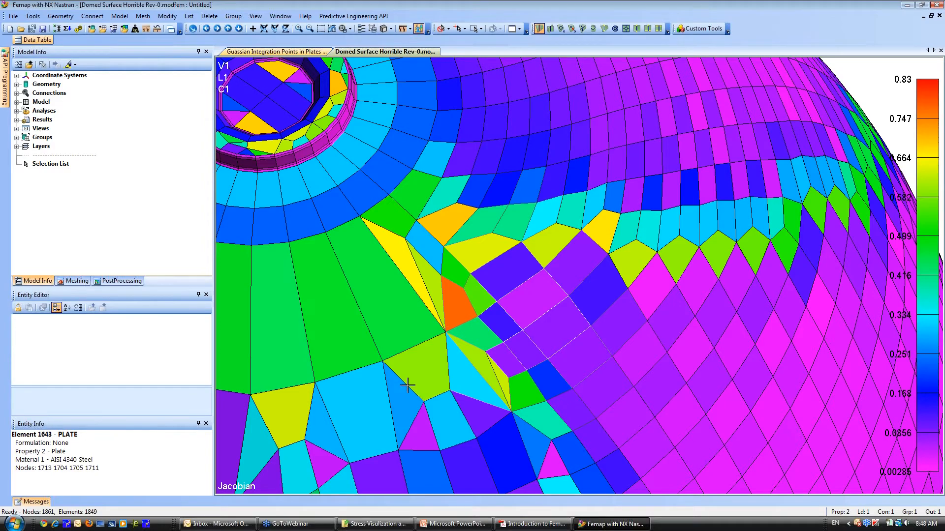
scroll(422, 323, "down", 3)
middle_click_drag(467, 351, 499, 277)
middle_click_drag(544, 184, 515, 278)
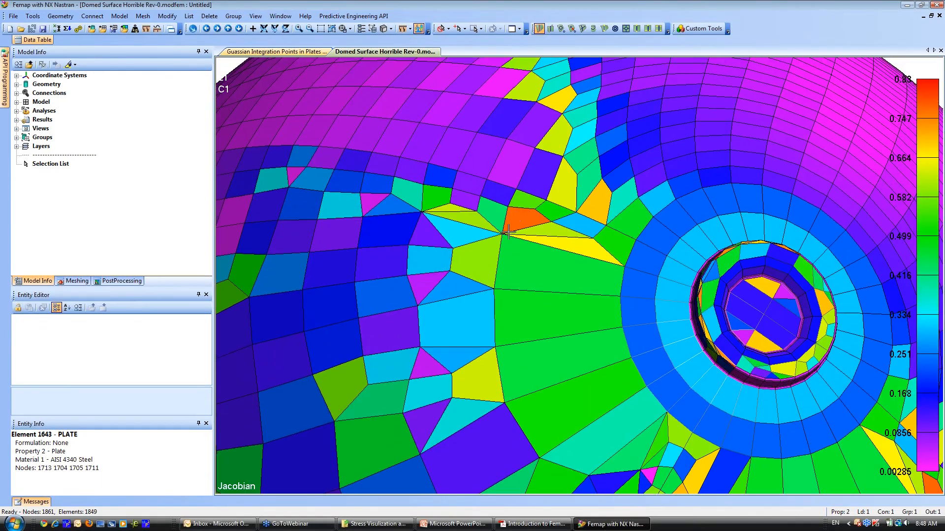
scroll(447, 356, "down", 5)
middle_click_drag(433, 198, 560, 276)
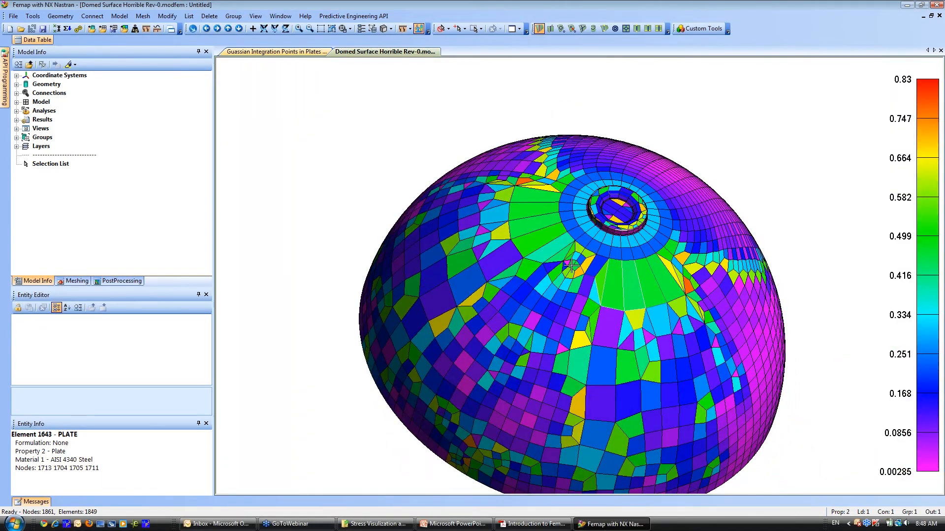
scroll(561, 243, "up", 4)
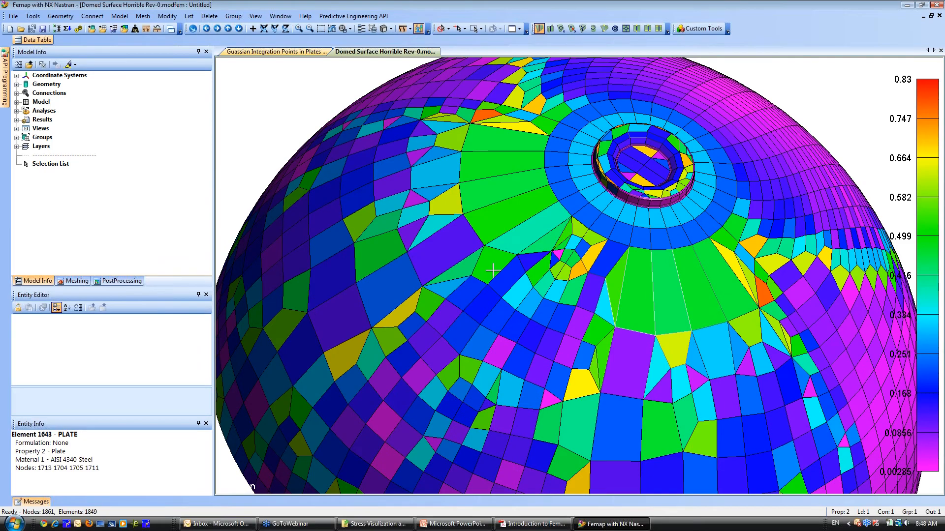
scroll(535, 258, "down", 3)
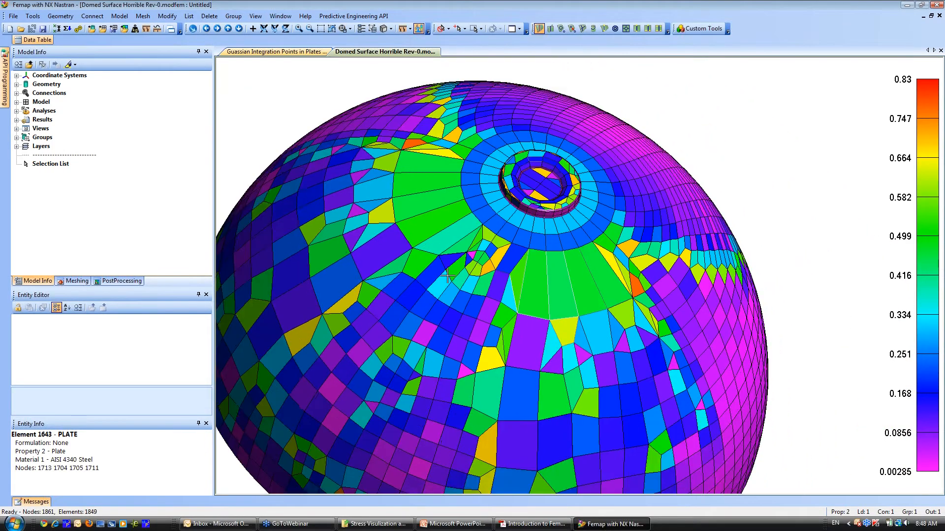
scroll(447, 277, "down", 5)
middle_click_drag(447, 276, 320, 78)
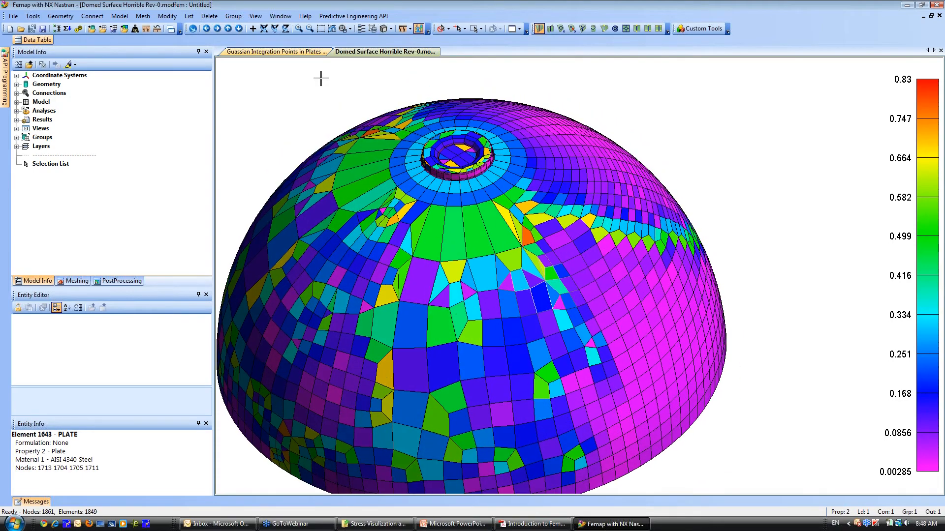
Turn off the model data contour so the dome shows its plain mesh
left_click(418, 28)
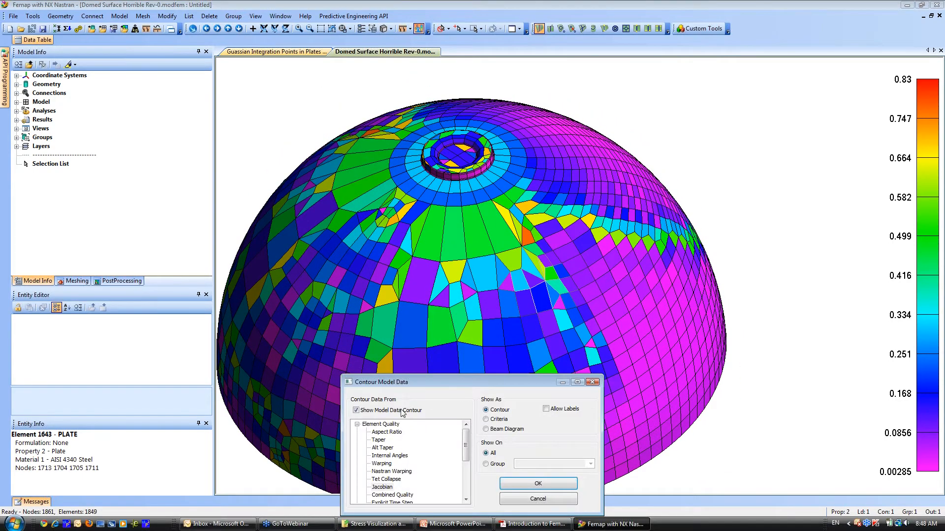
left_click(356, 411)
left_click(539, 485)
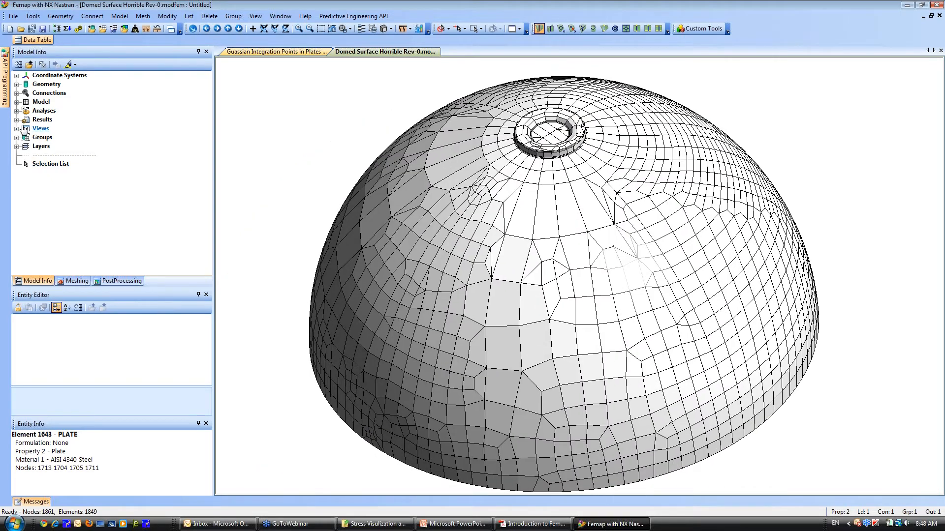
Display the Plate Top VonMises Stress results on the dome using the Contour style
left_click(118, 281)
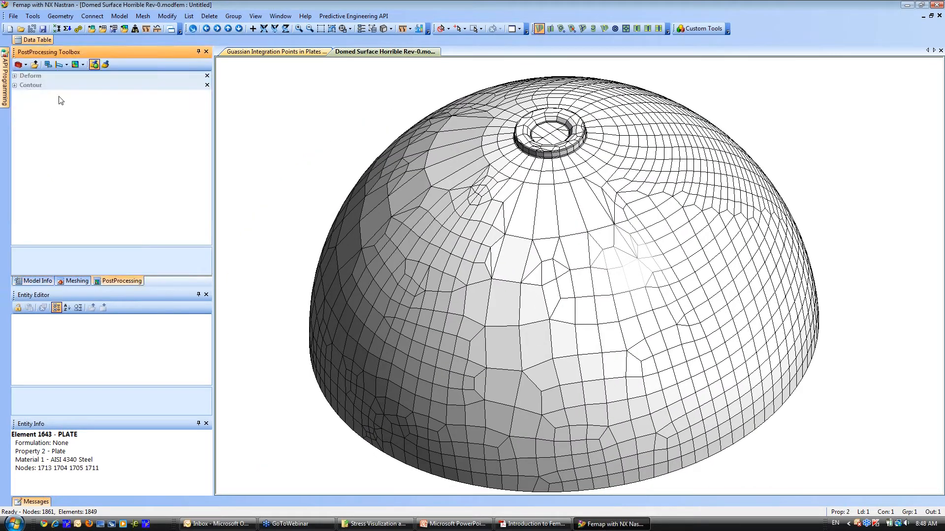
left_click(15, 86)
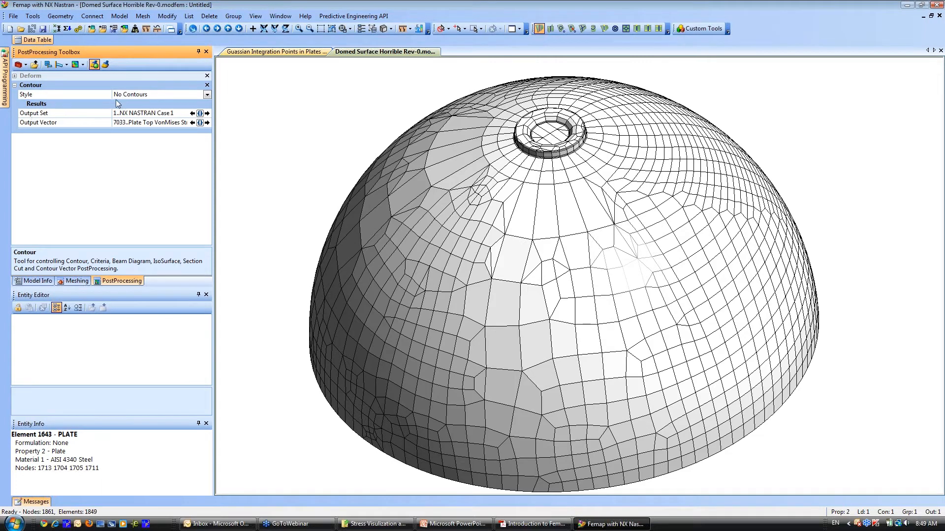
left_click(207, 95)
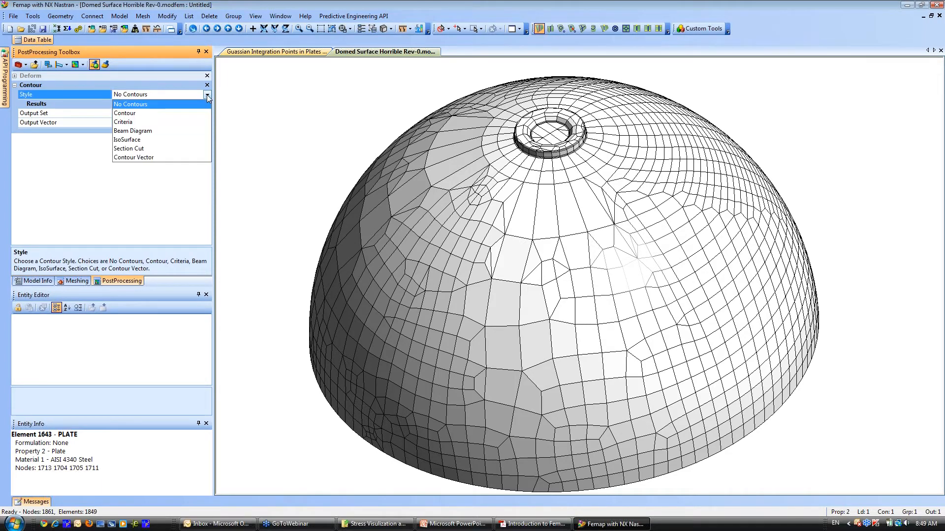
left_click(124, 113)
middle_click_drag(469, 281, 471, 307, "ctrl")
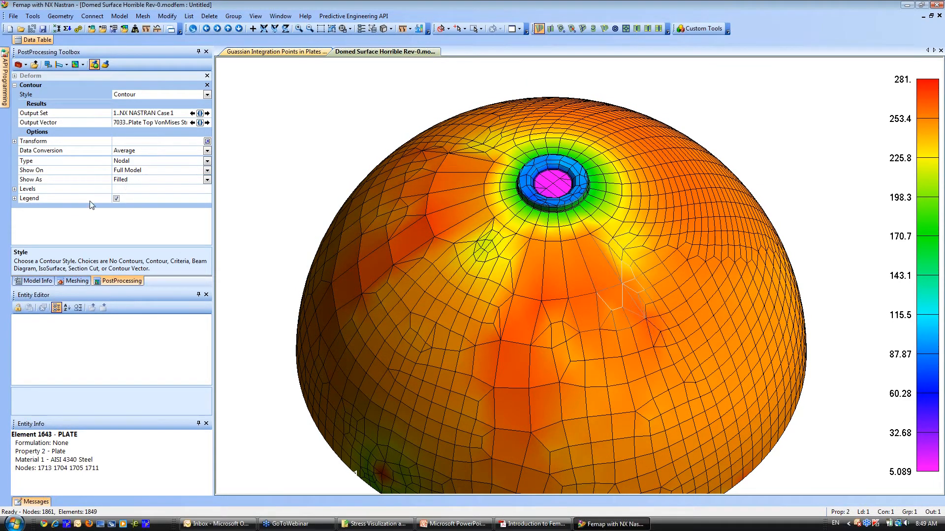
Set the contour level mode to Max Min and inspect the stress bands around the dome, comparing the poorly meshed and regular areas
left_click(15, 189)
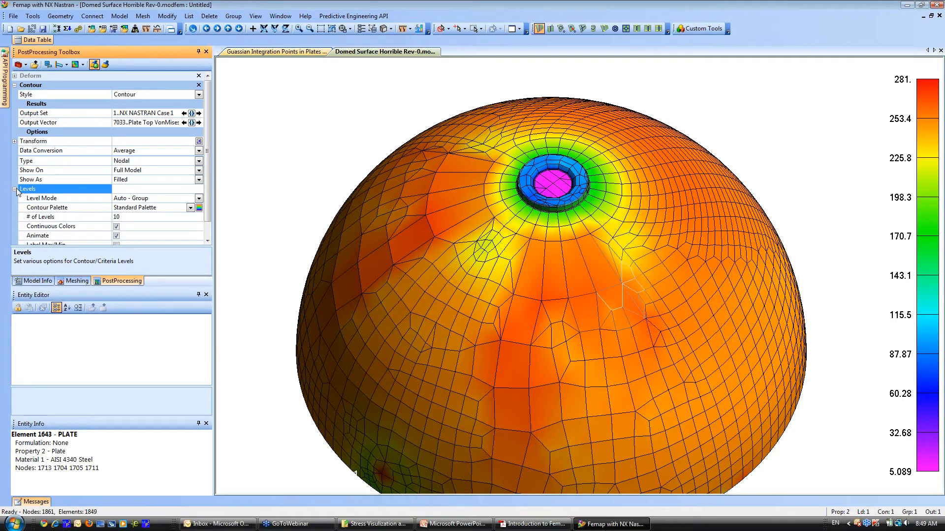
left_click(150, 199)
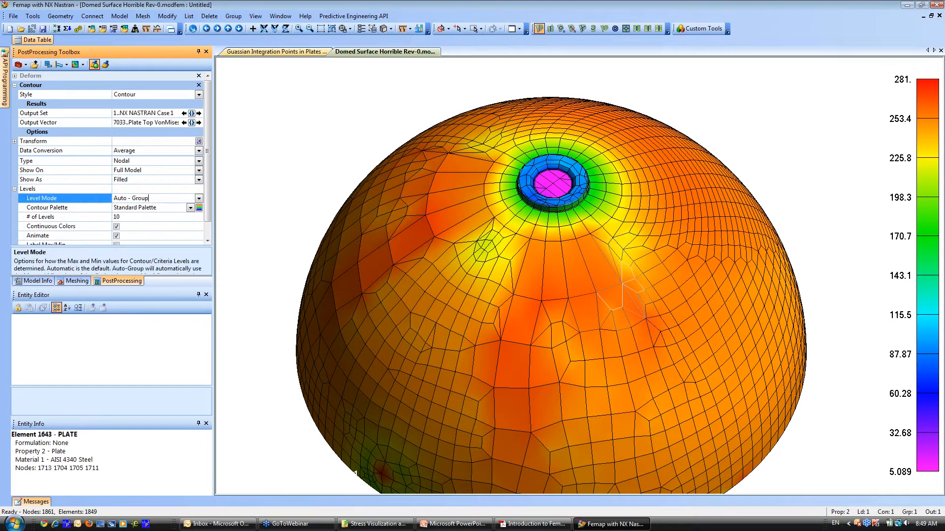
left_click(198, 198)
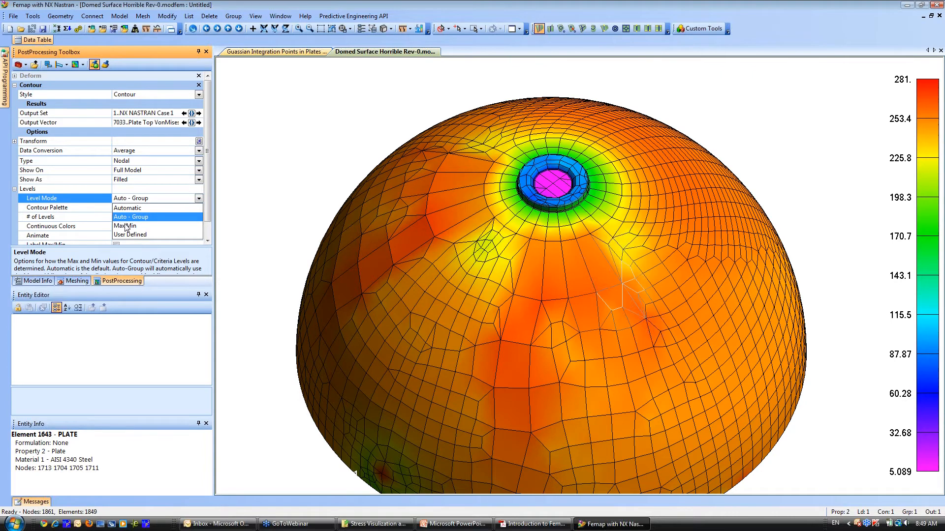
left_click(126, 225)
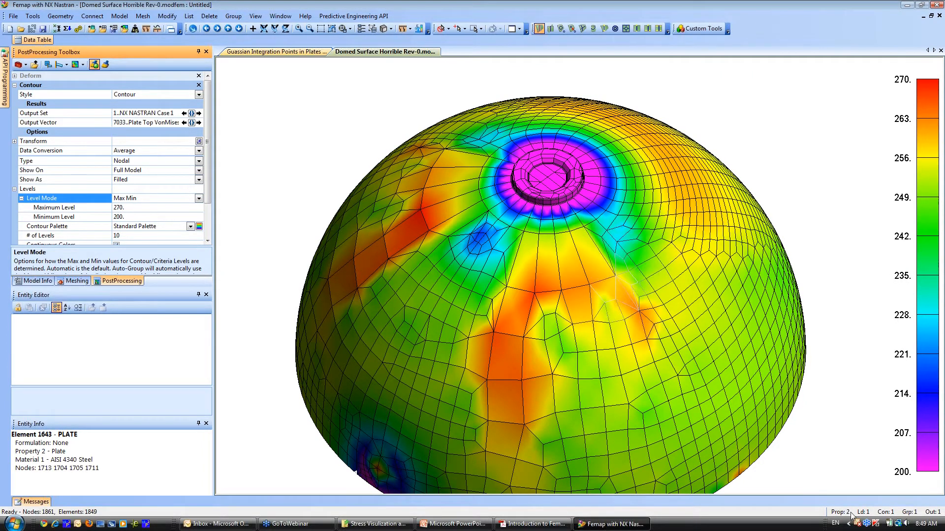
middle_click_drag(494, 380, 478, 341, "ctrl")
middle_click_drag(490, 296, 518, 275)
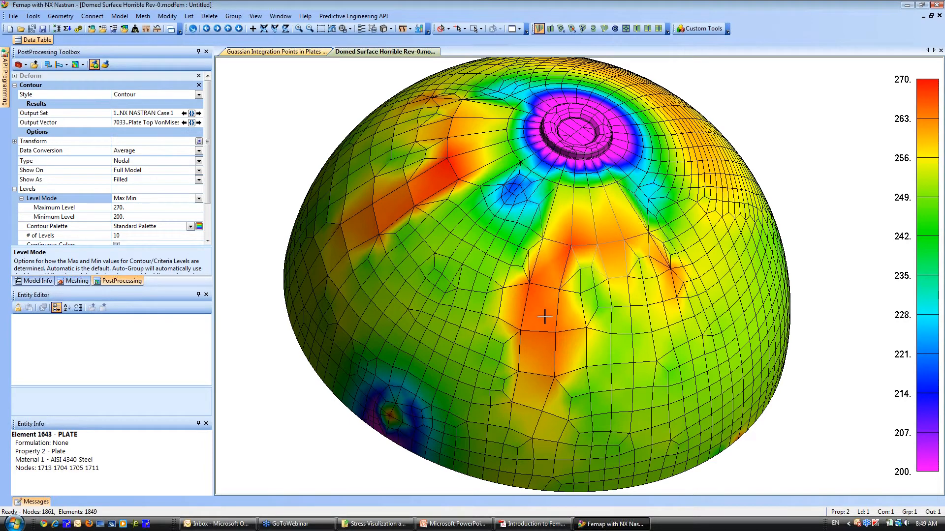
middle_click_drag(545, 319, 398, 322)
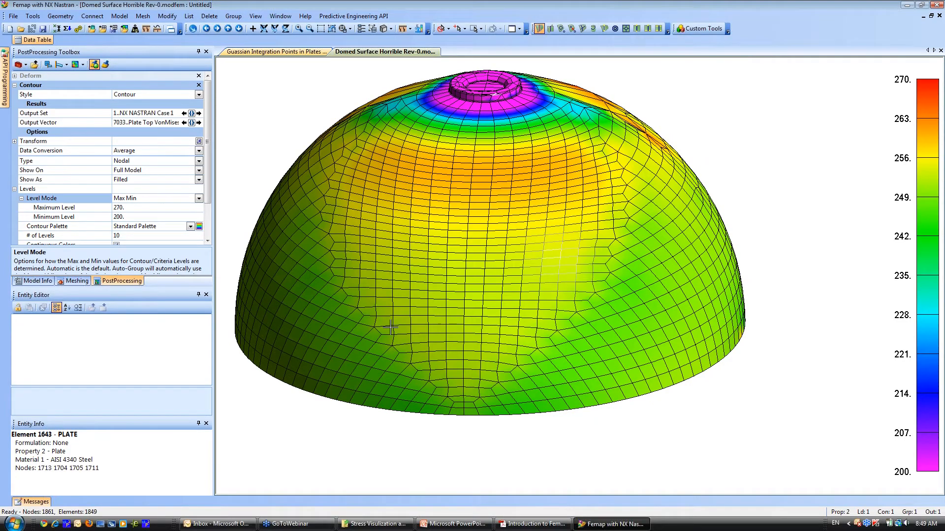
middle_click_drag(391, 331, 502, 309)
middle_click_drag(539, 239, 486, 259)
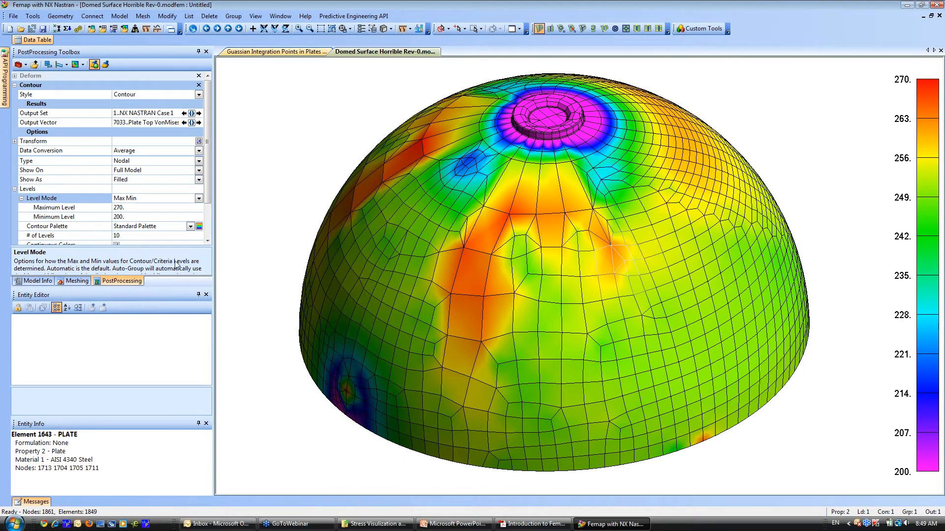
Open the model Bad Mesh Practices Pressure Vessel - Really Bad.modfem from the Bad Meshing with Tets folder
left_click(13, 16)
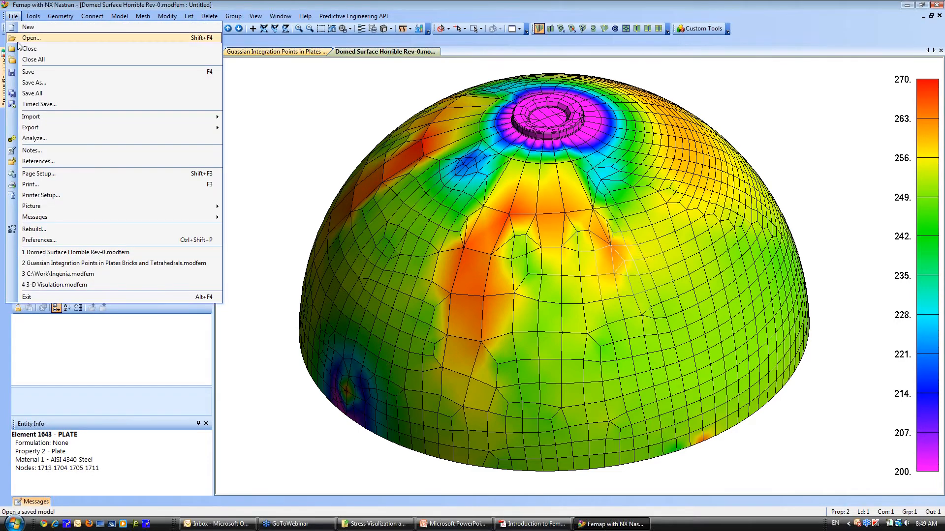
left_click(19, 38)
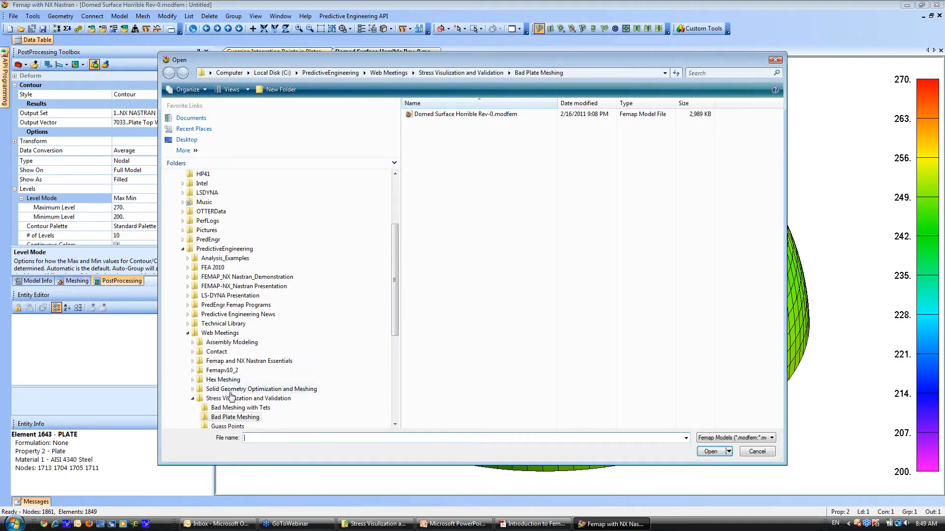
left_click(232, 408)
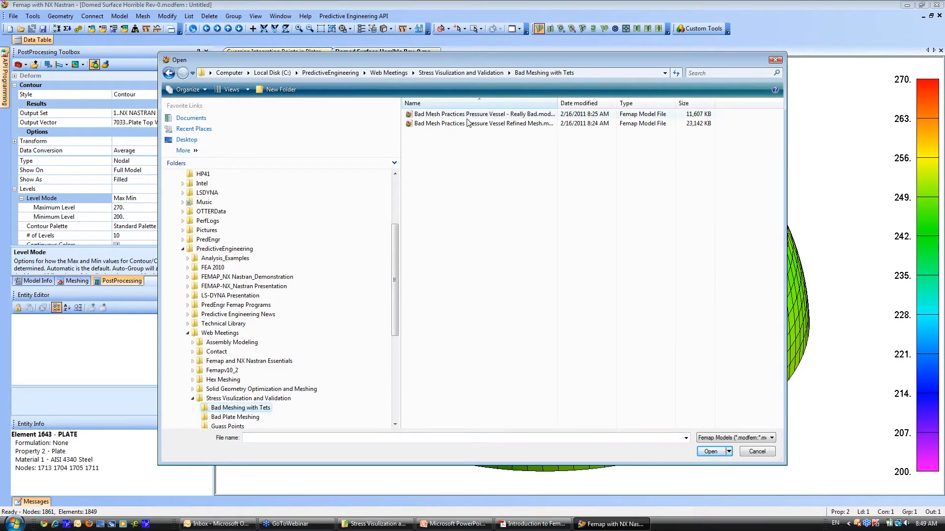
left_click_drag(557, 104, 632, 108)
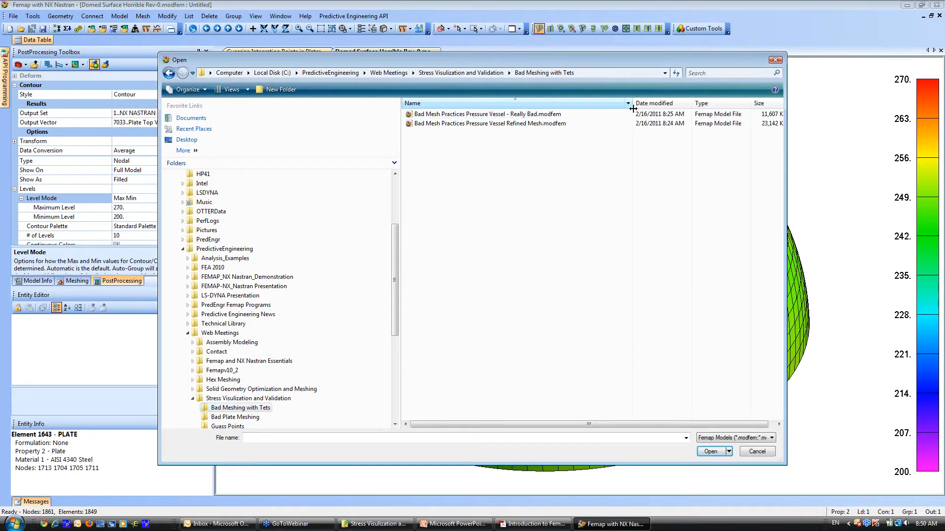
double_click(535, 114)
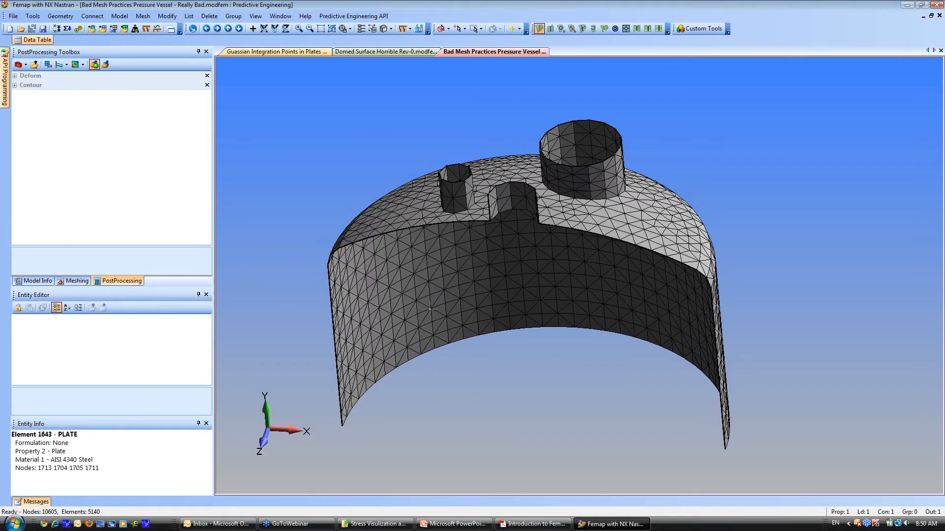
Contour the Jacobian element quality on all elements of the pressure vessel
middle_click_drag(429, 309, 414, 192)
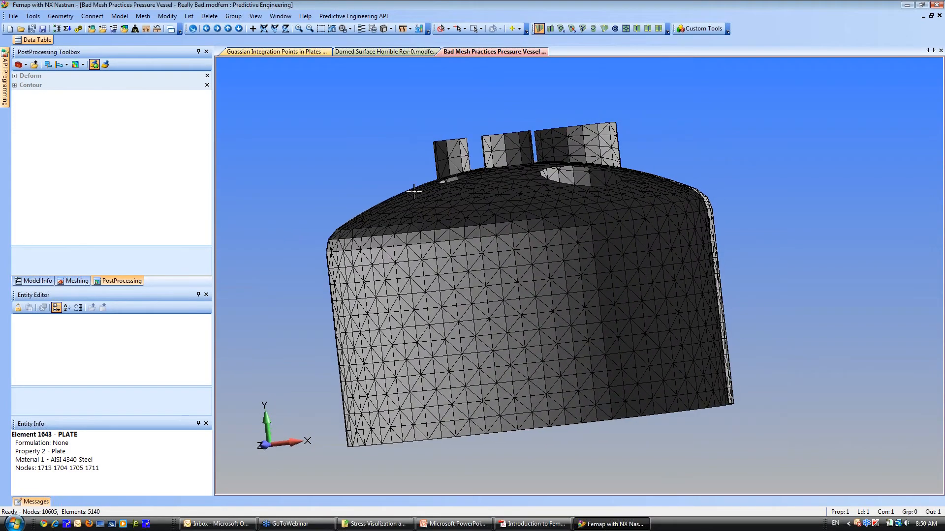
scroll(414, 206, "up", 3)
middle_click_drag(466, 248, 531, 260, "ctrl")
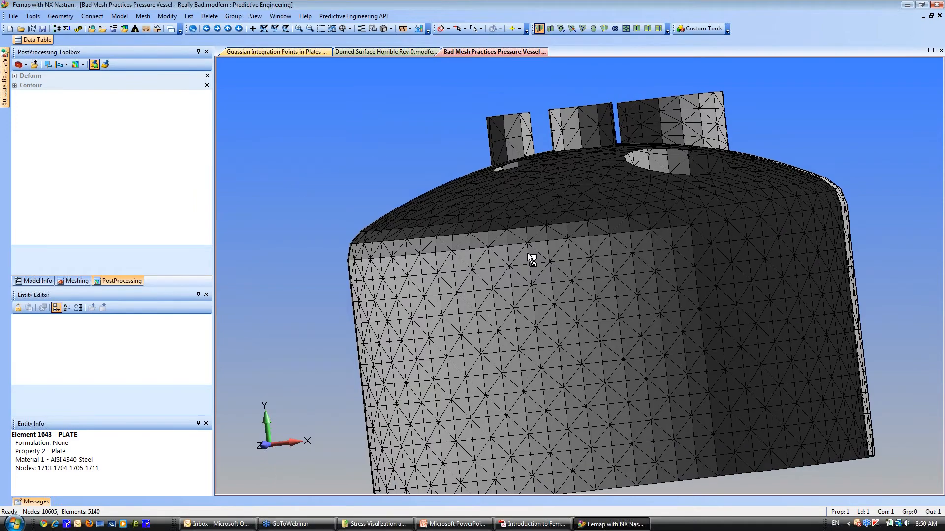
middle_click_drag(508, 251, 524, 270)
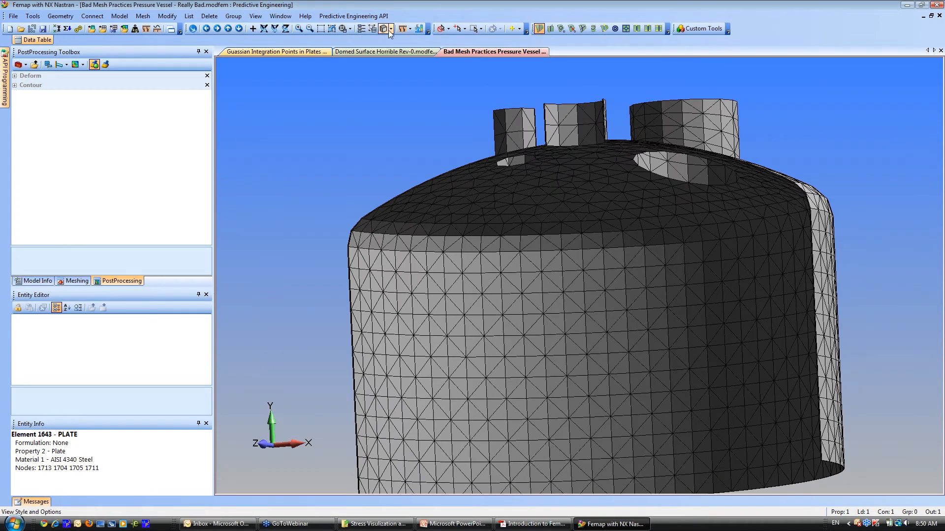
left_click(419, 29)
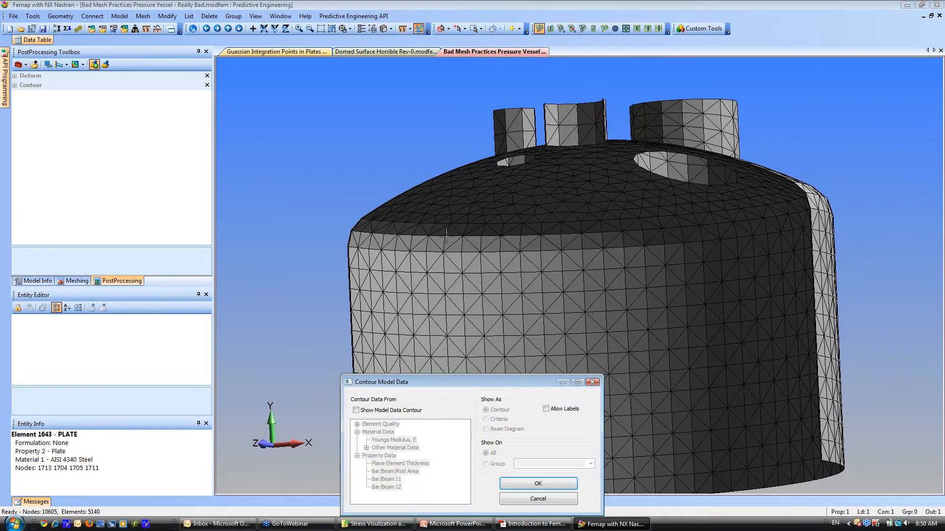
left_click(357, 410)
left_click(358, 424)
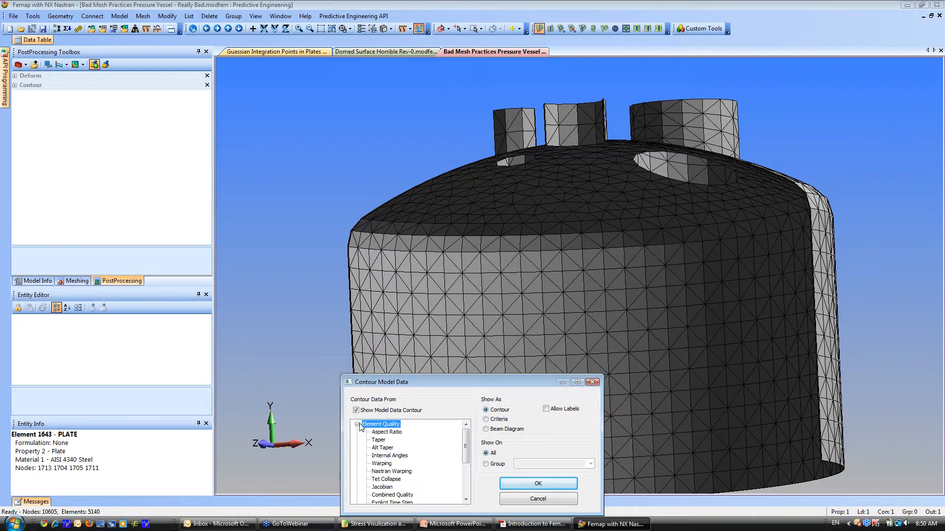
left_click(388, 487)
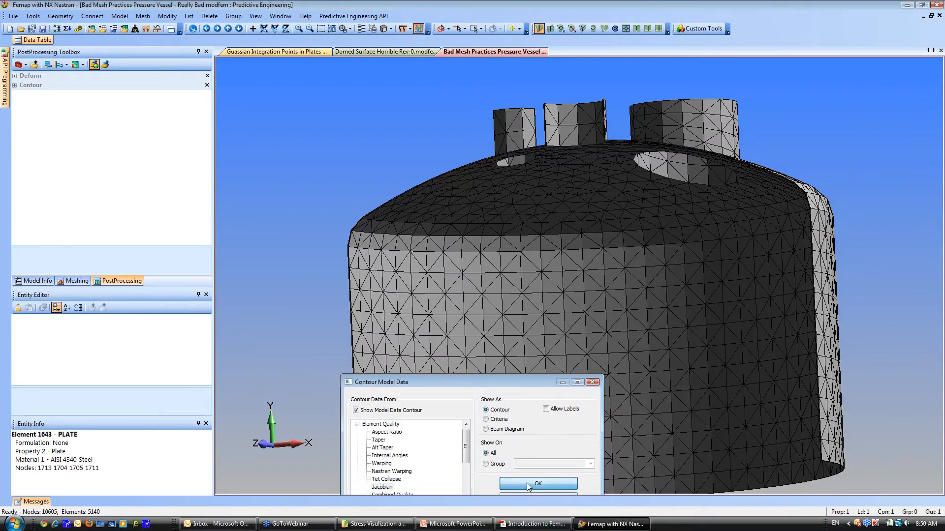
left_click(527, 484)
Examine the Jacobian contour on the vessel's domed head, nozzles and side wall from several angles and up close
middle_click_drag(463, 299, 457, 276)
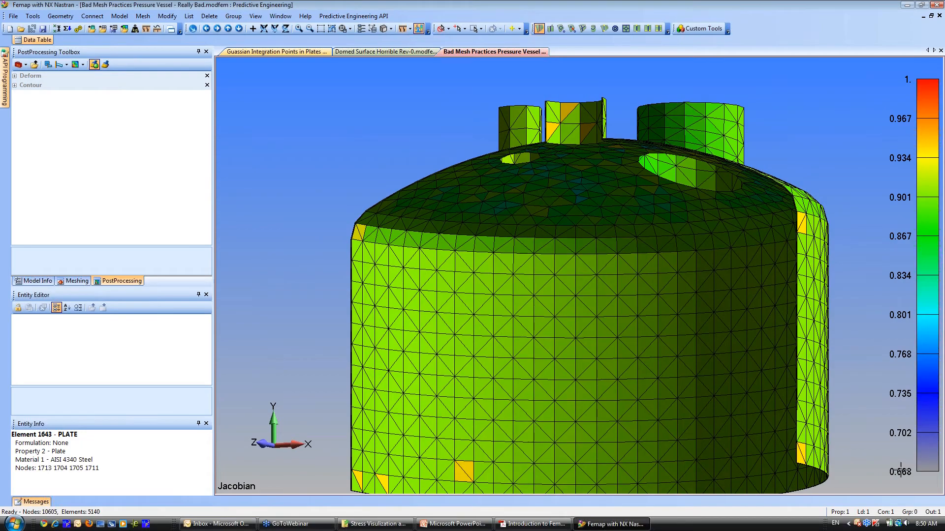
middle_click_drag(483, 292, 586, 398)
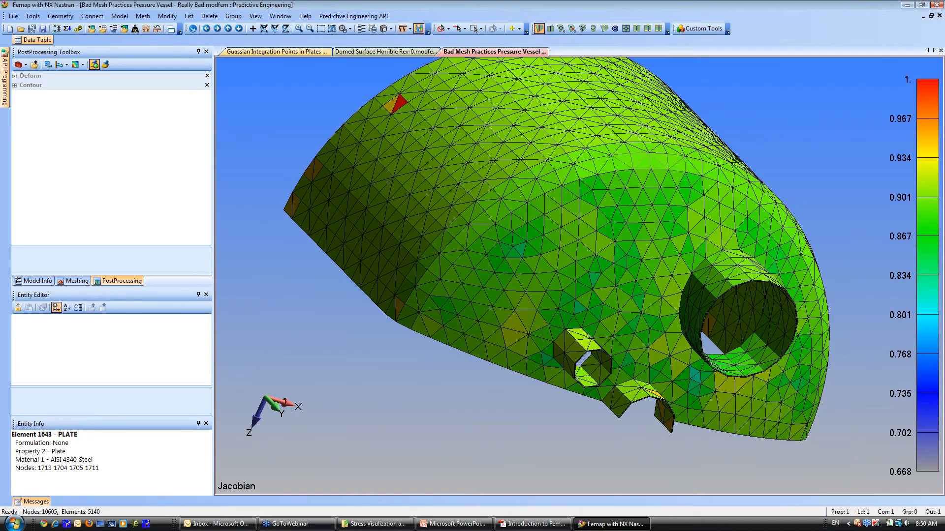
middle_click_drag(345, 199, 439, 255)
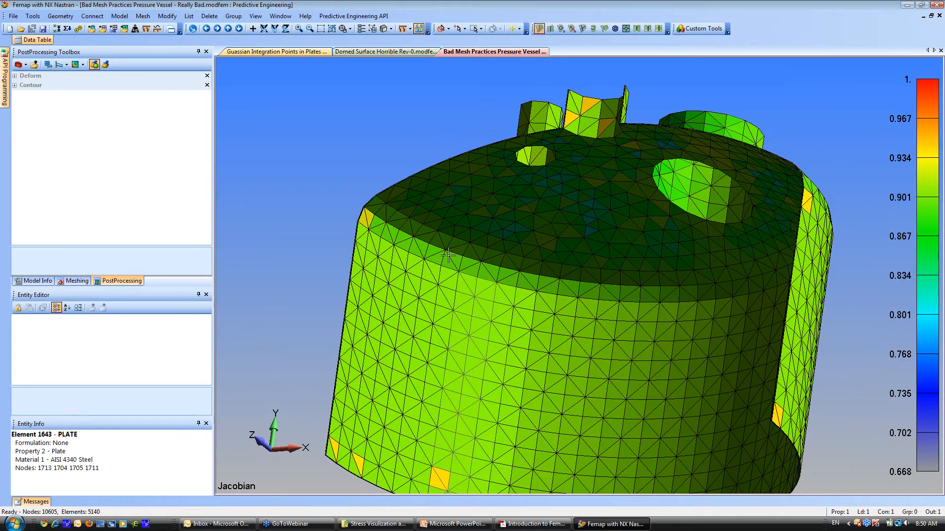
middle_click_drag(402, 286, 424, 220)
scroll(425, 220, "up", 8)
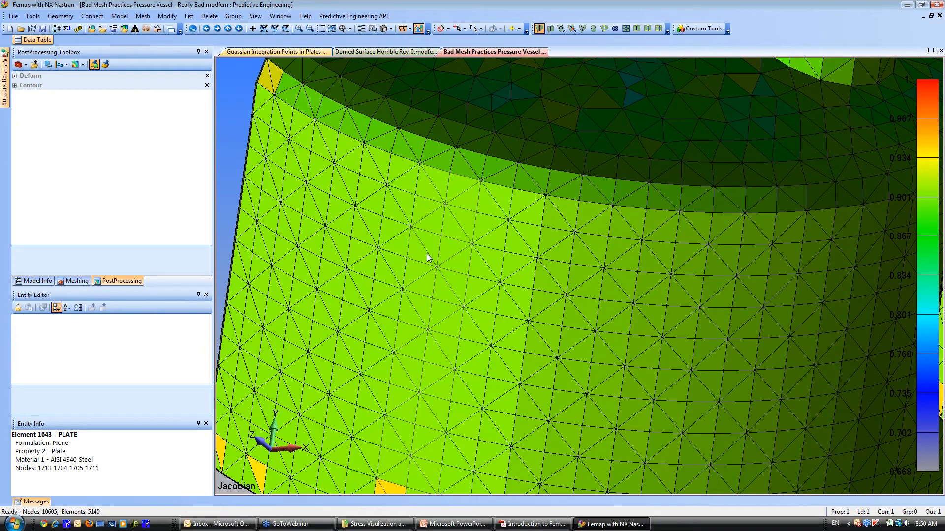
scroll(427, 246, "down", 4)
middle_click_drag(428, 216, 401, 233, "ctrl")
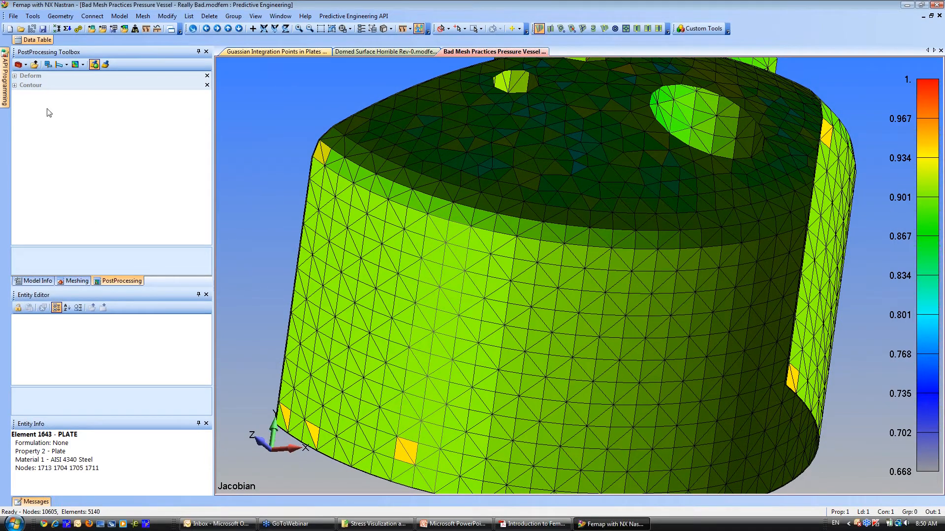
left_click(14, 76)
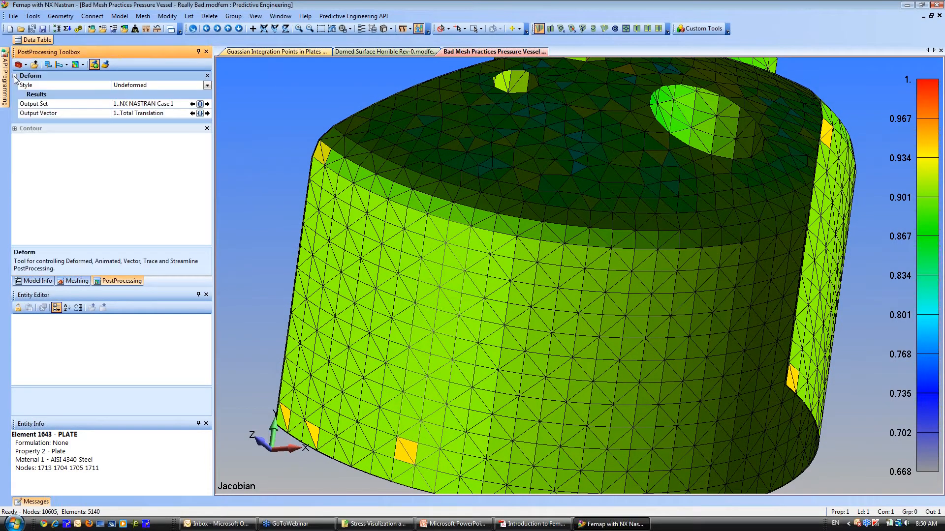
left_click(135, 85)
left_click(207, 85)
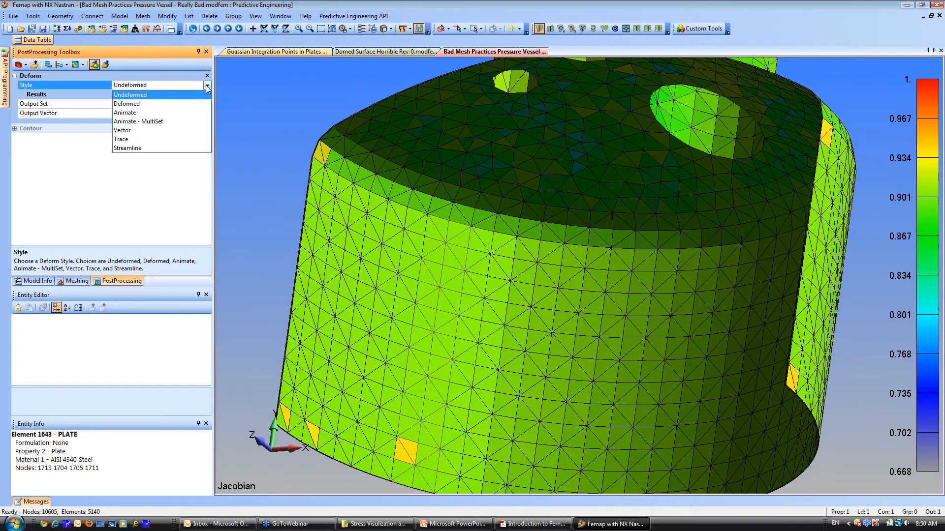
left_click(57, 106)
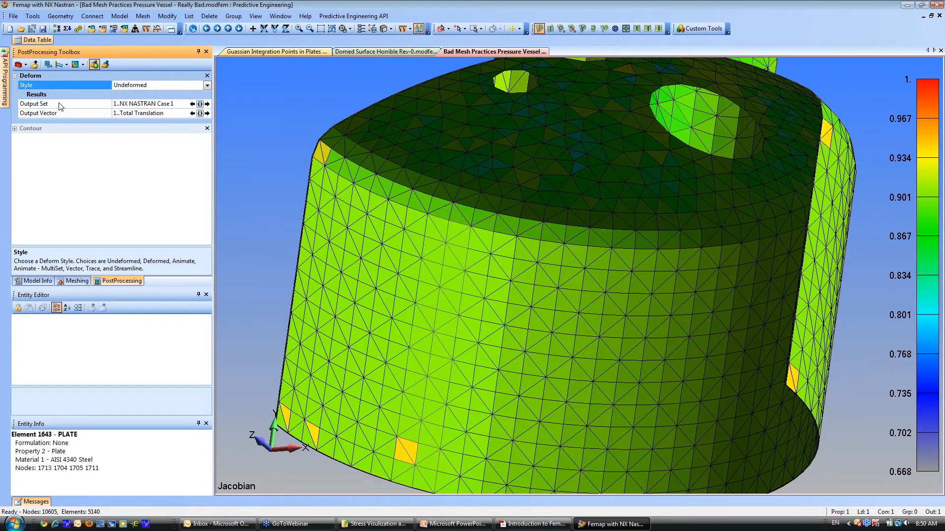
Set the vessel's contour style to Contour for Solid Von Mises Stress and turn off the Jacobian model data contour
left_click(15, 129)
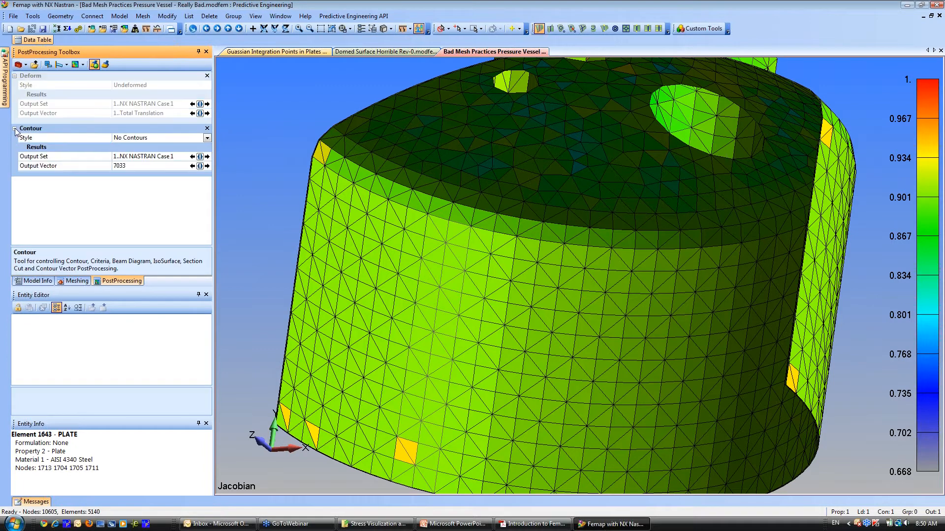
left_click(207, 138)
left_click(123, 157)
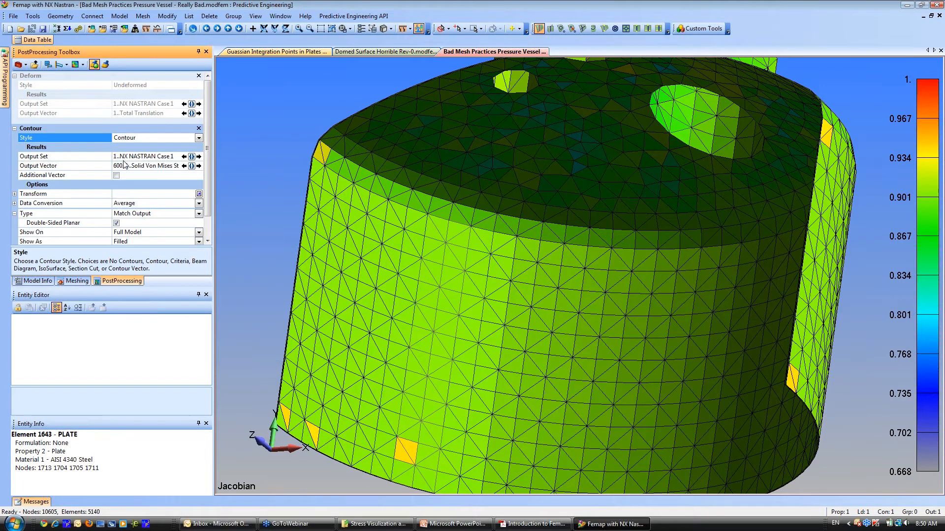
middle_click_drag(448, 301, 462, 279, "ctrl")
left_click(418, 30)
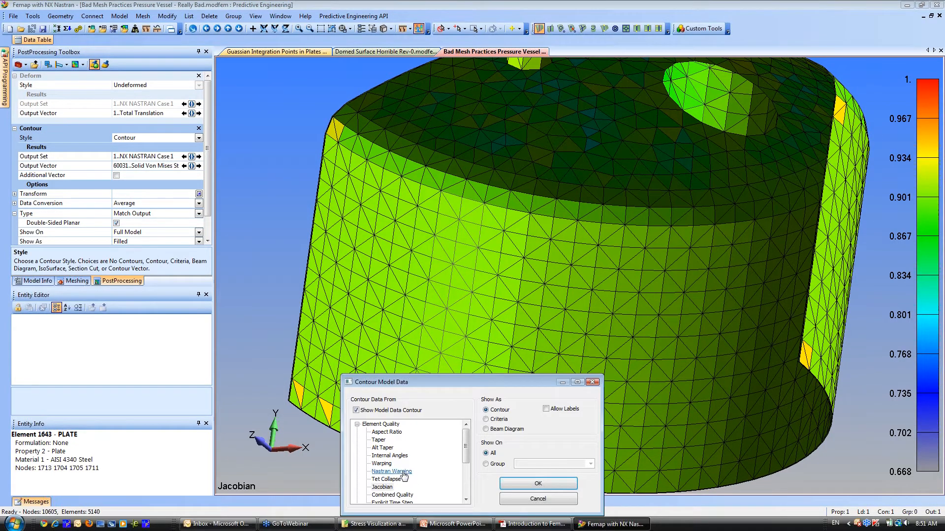
left_click(538, 484)
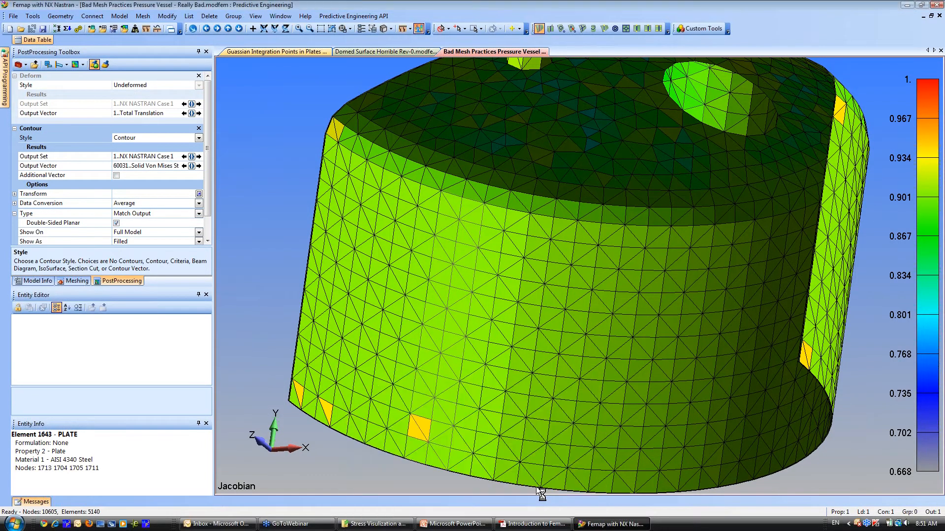
middle_click_drag(517, 344, 479, 377)
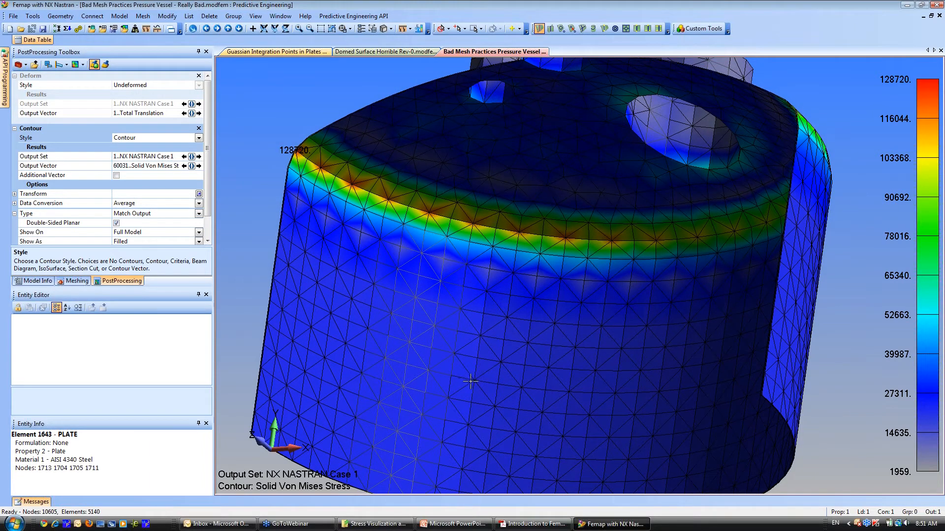
Examine the Von Mises stress band around the head's knuckle up close and query an element there for its nodal stresses
middle_click_drag(424, 350, 472, 366, "ctrl")
scroll(441, 279, "up", 5)
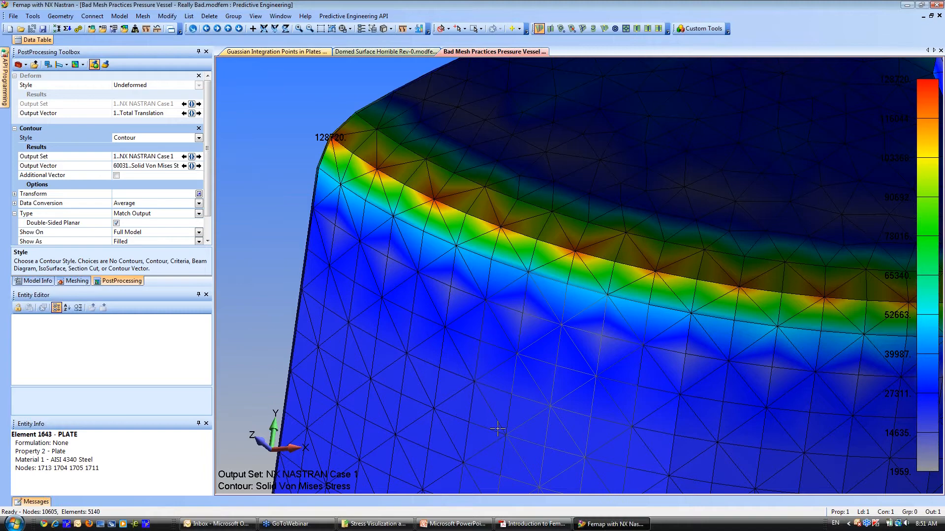
middle_click_drag(521, 207, 534, 255)
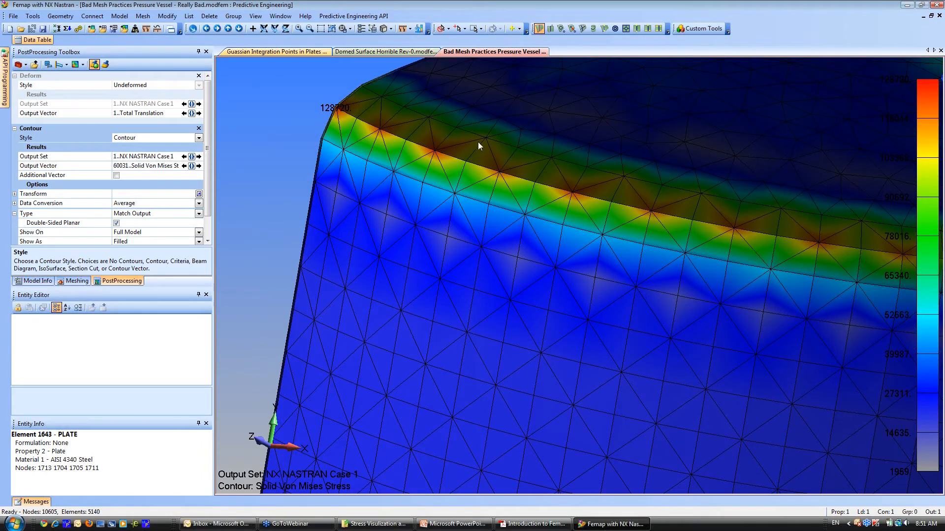
middle_click_drag(447, 200, 424, 253)
middle_click_drag(465, 299, 445, 393)
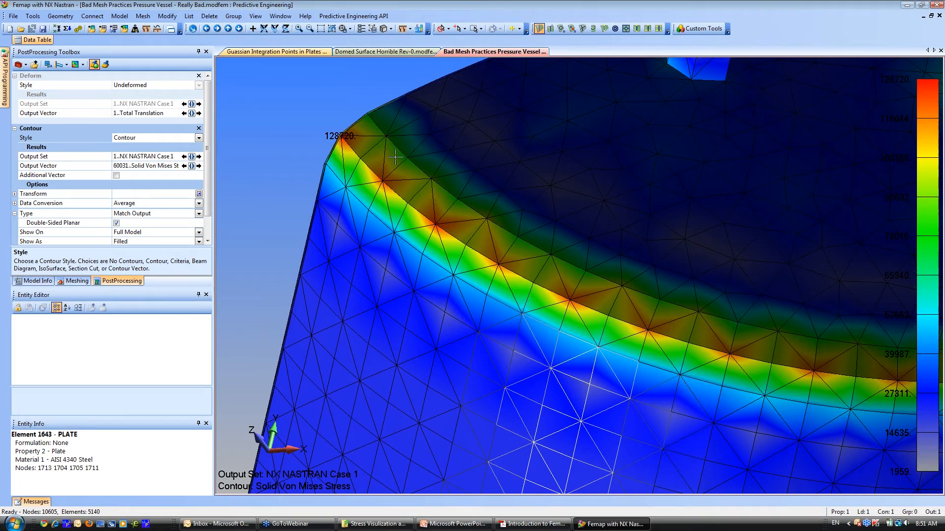
middle_click_drag(470, 365, 450, 436)
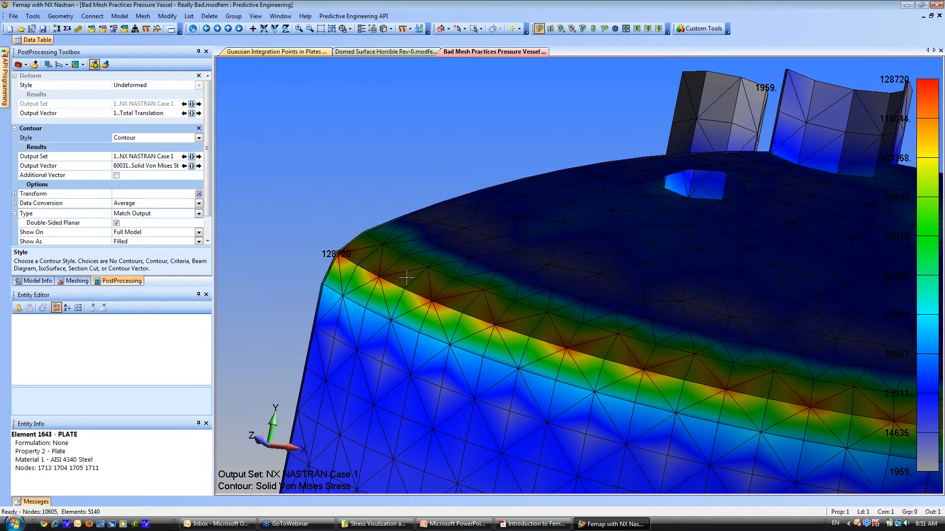
middle_click_drag(415, 295, 560, 294, "shift")
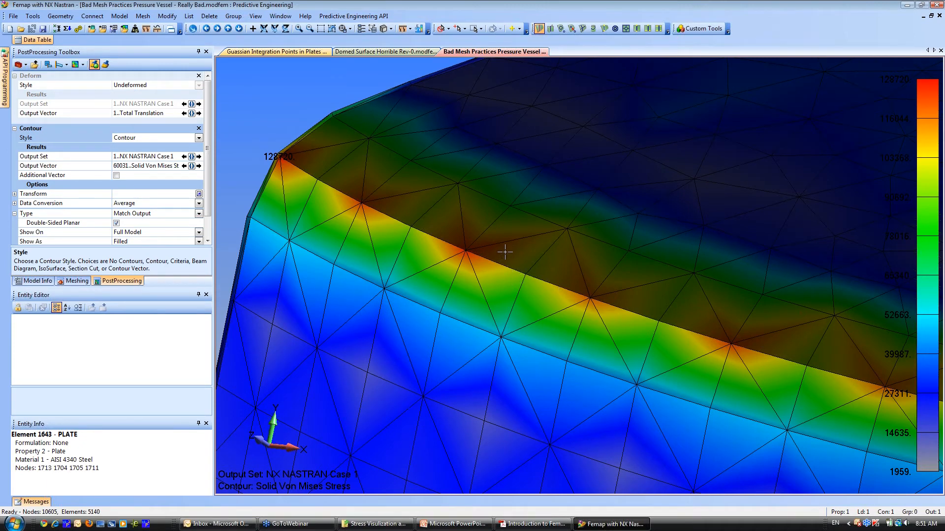
left_click(448, 28)
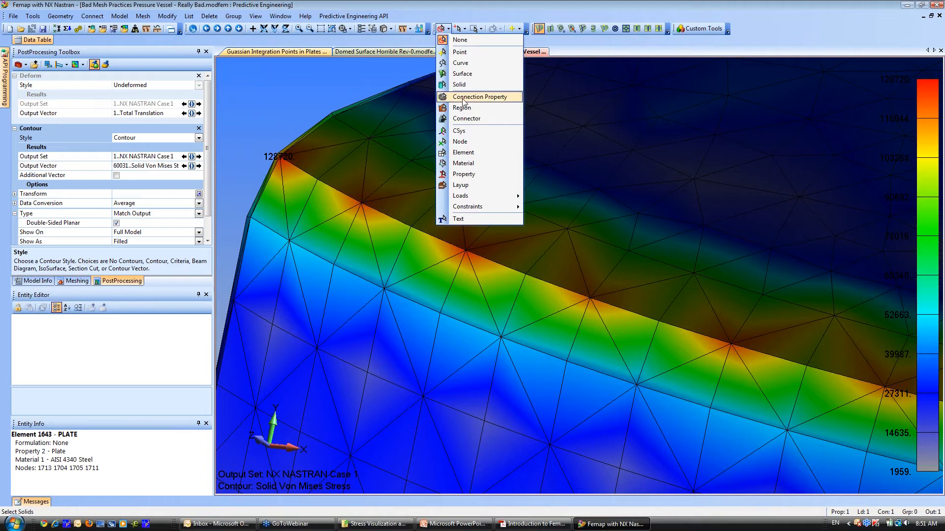
left_click(464, 152)
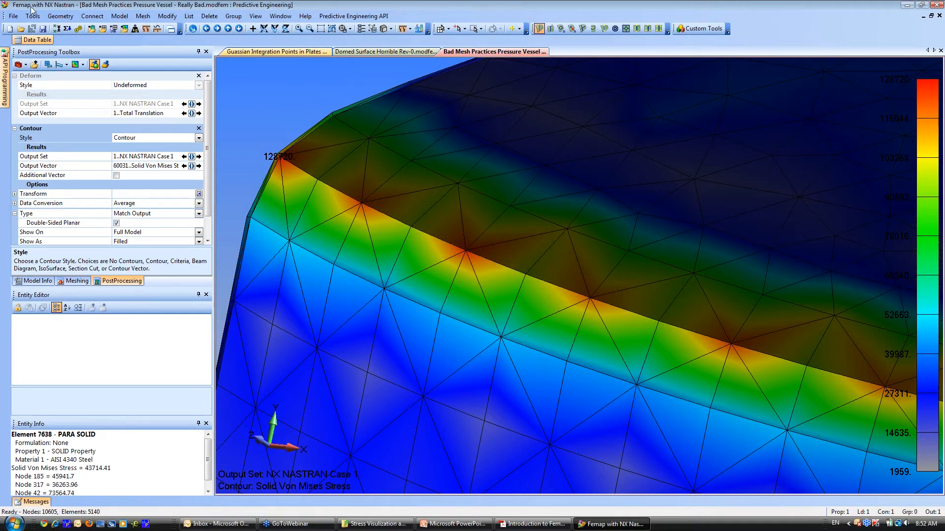
Open the model Bad Mesh Practices Pressure Vessel Refined Mesh.modfem from the Bad Meshing with Tets folder
left_click(9, 17)
left_click(31, 38)
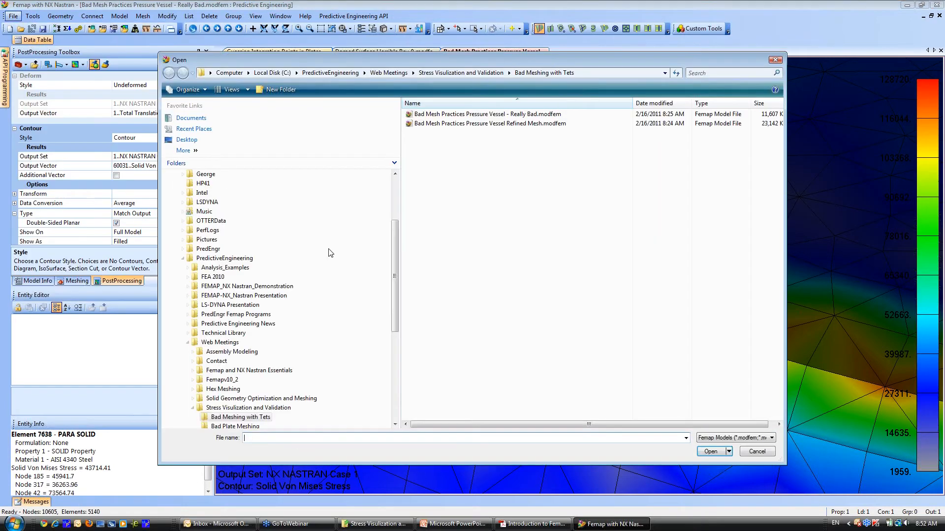
double_click(482, 123)
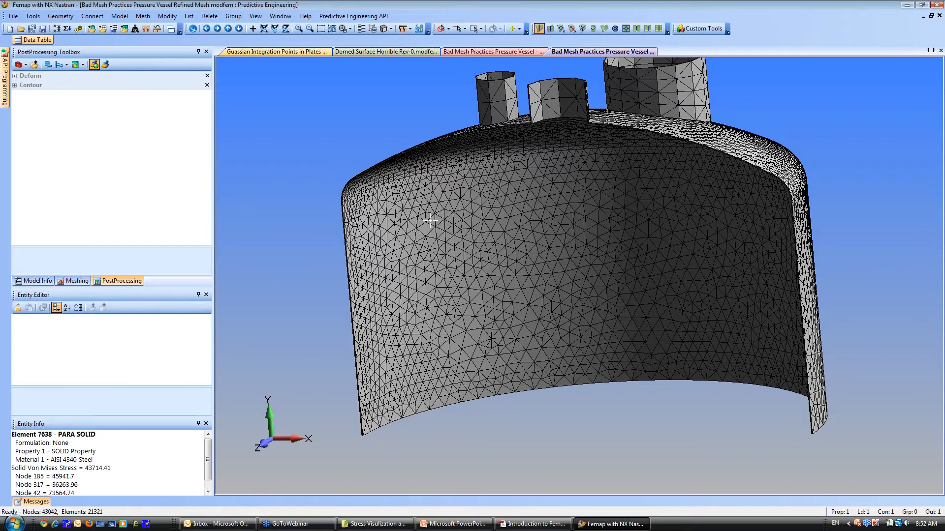
Contour the Jacobian element quality on all elements of the refined pressure vessel
middle_click_drag(405, 249, 417, 310, "ctrl")
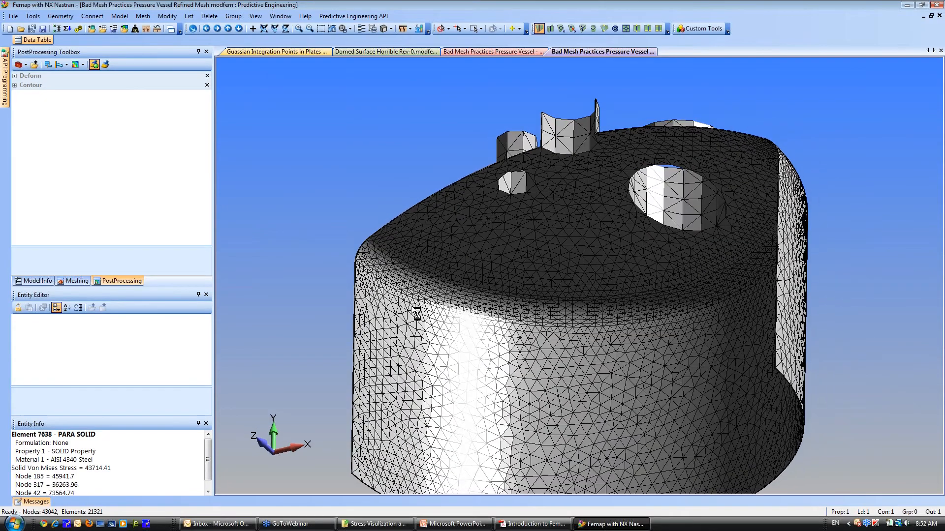
left_click(419, 28)
left_click(356, 410)
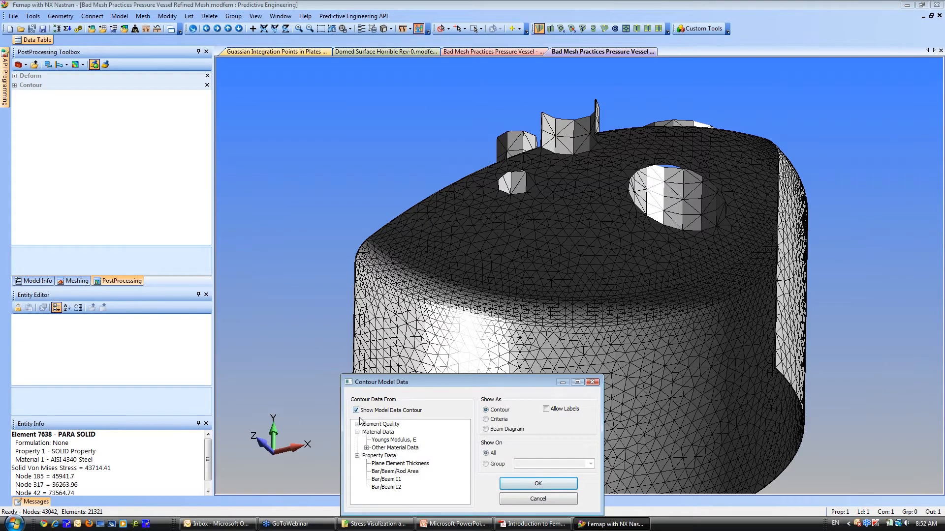
left_click(357, 424)
left_click(383, 487)
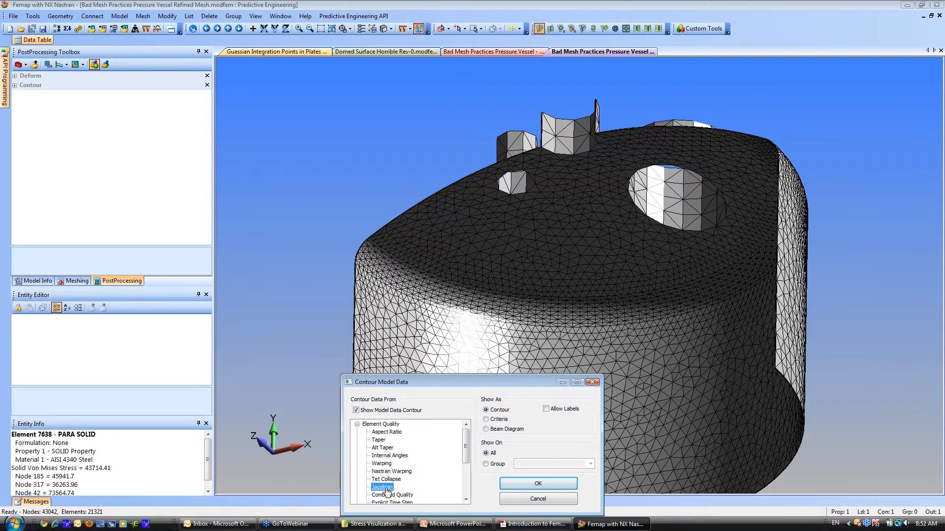
left_click(538, 483)
Examine the Jacobian contour on the refined vessel's knuckle, head and side wall from several angles
scroll(447, 351, "up", 5)
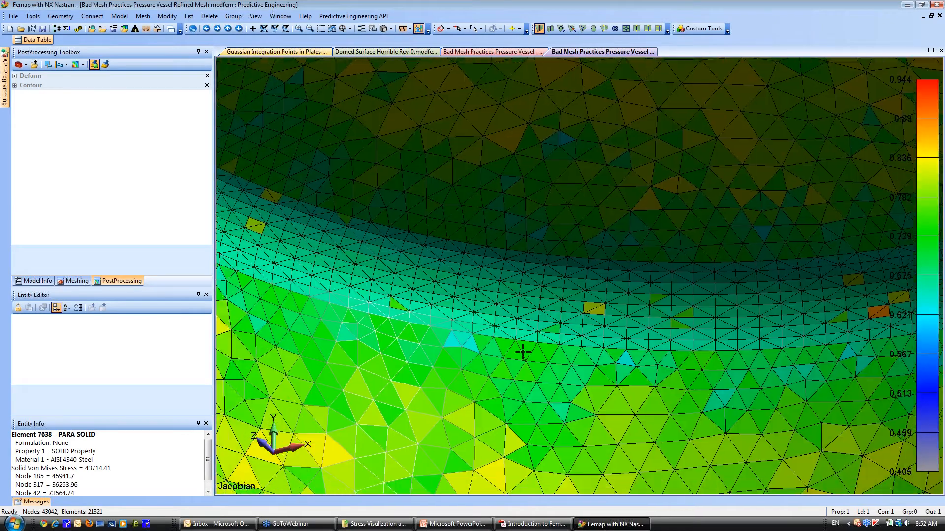
scroll(523, 353, "down", 6)
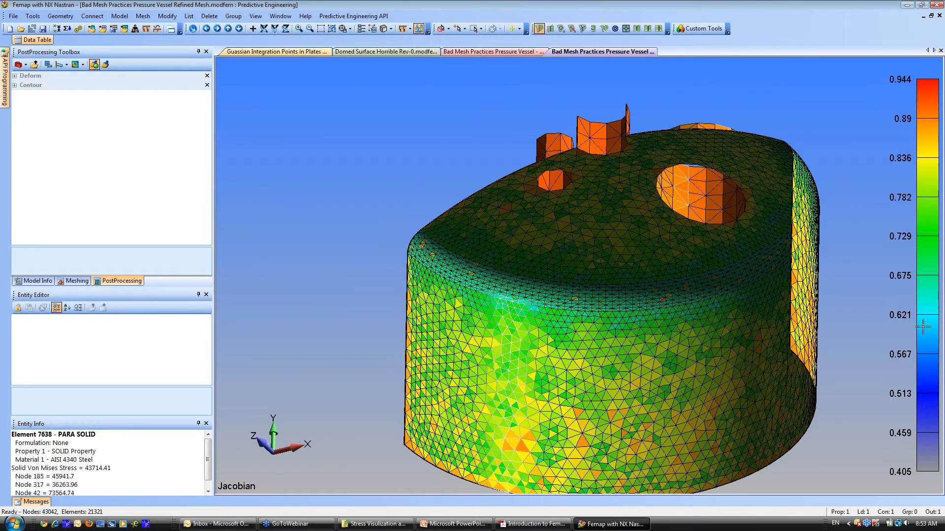
middle_click_drag(481, 283, 522, 377, "shift")
middle_click_drag(421, 385, 538, 409, "ctrl")
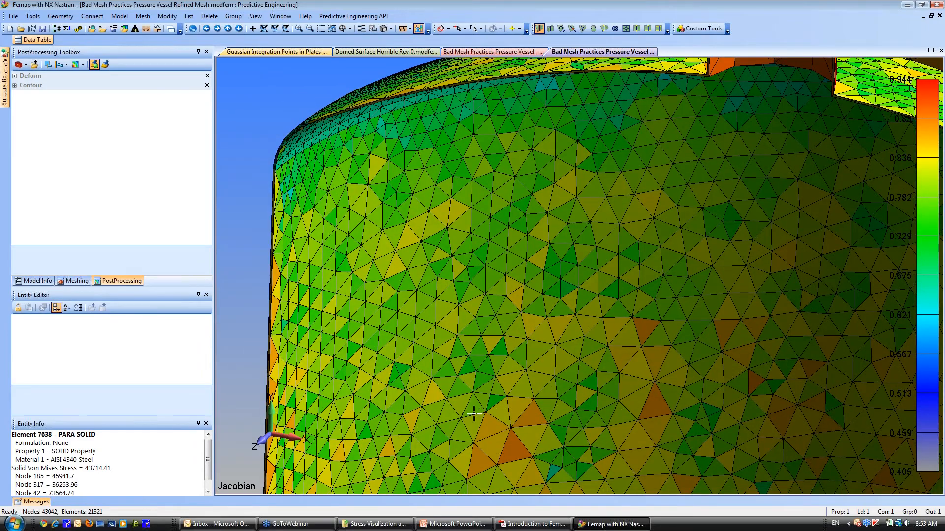
middle_click_drag(366, 308, 337, 279, "ctrl")
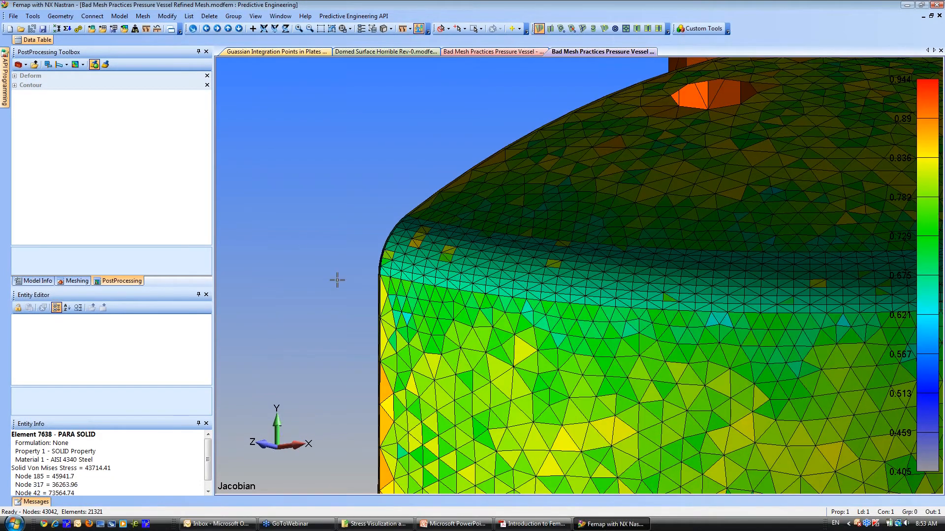
Set the refined vessel's contour style to Contour for Solid Von Mises Stress and turn off the model data contour
left_click(15, 85)
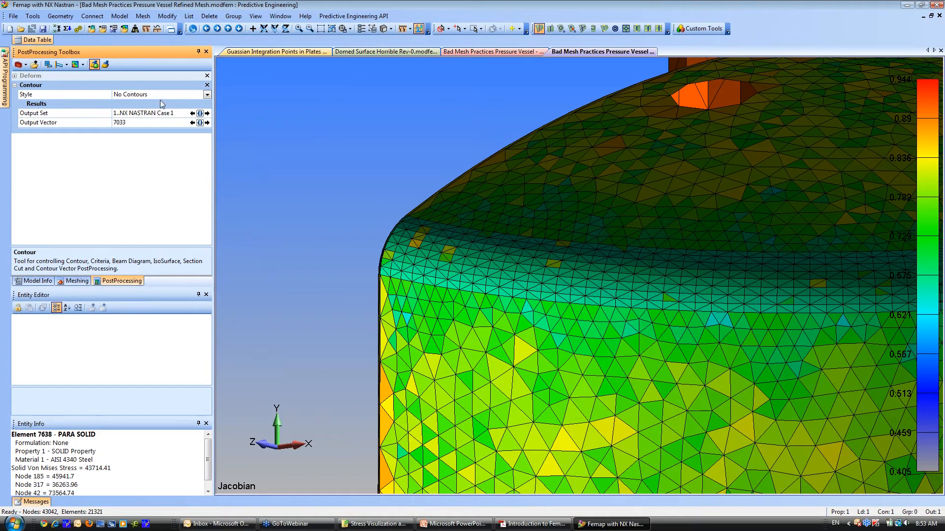
left_click(206, 95)
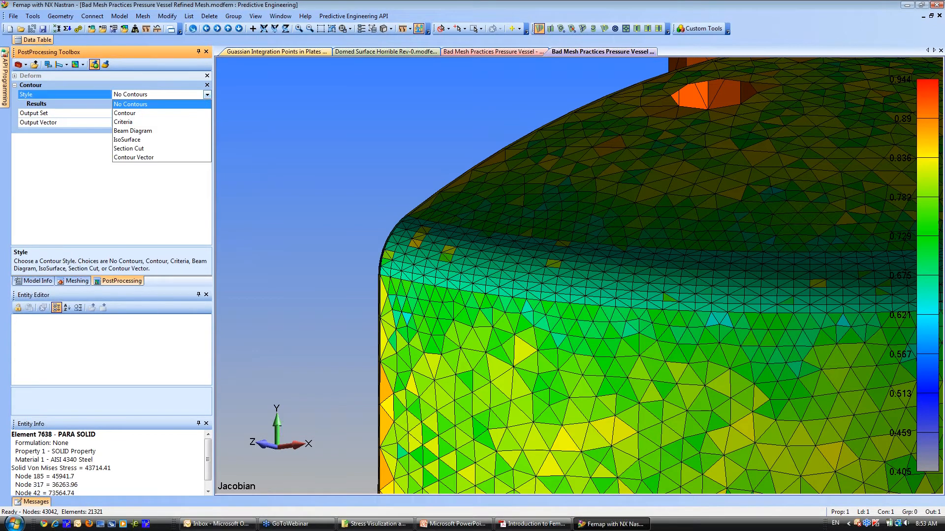
left_click(144, 113)
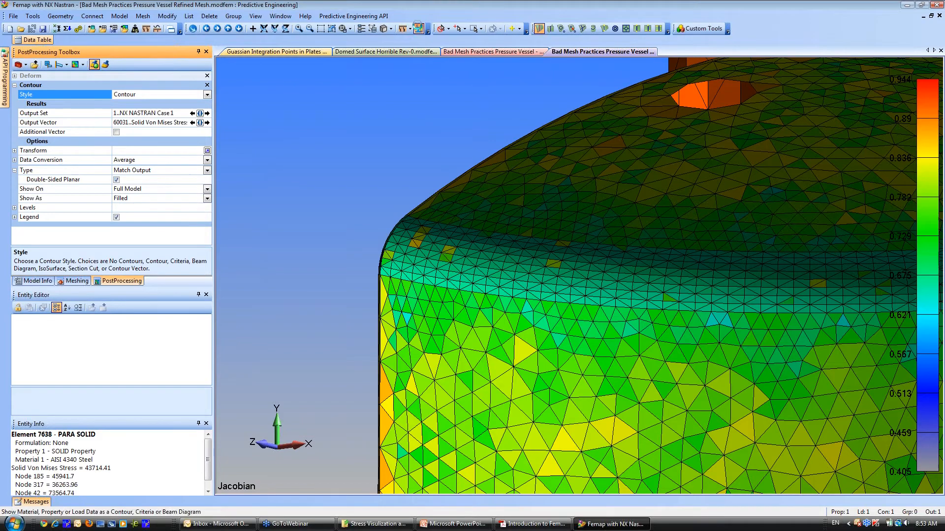
left_click(419, 28)
left_click(355, 410)
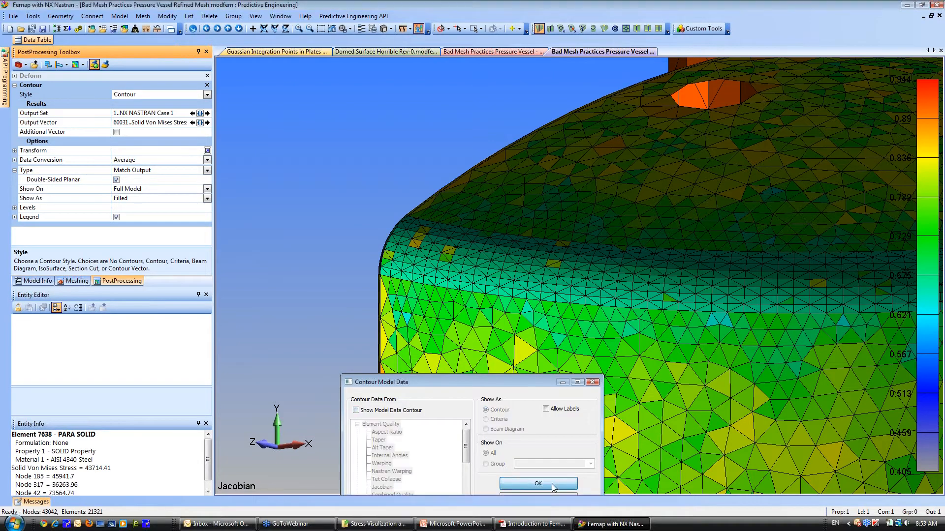
left_click(538, 483)
Examine the Von Mises stress gradient across the elements of the refined vessel's knuckle up close
middle_click_drag(509, 328, 386, 340, "ctrl")
middle_click_drag(423, 315, 421, 338)
scroll(421, 338, "up", 5)
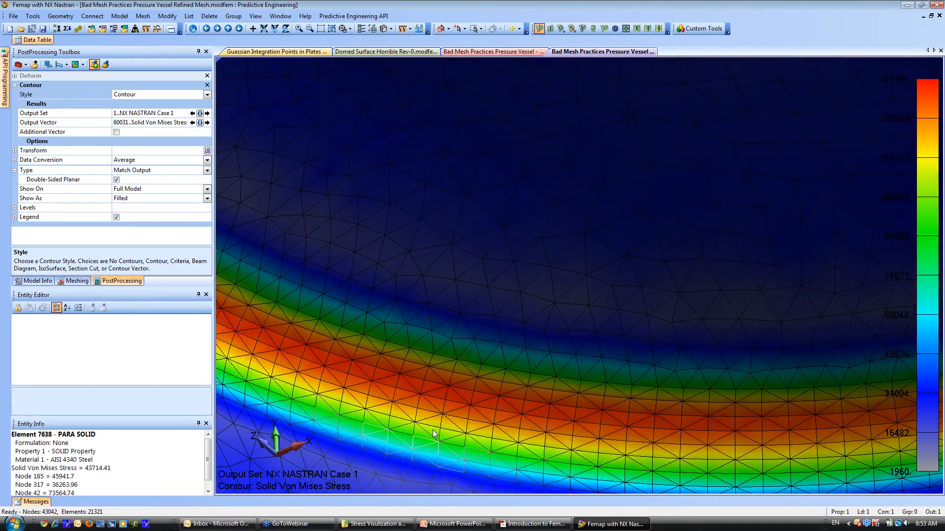
middle_click_drag(383, 401, 473, 397, "ctrl")
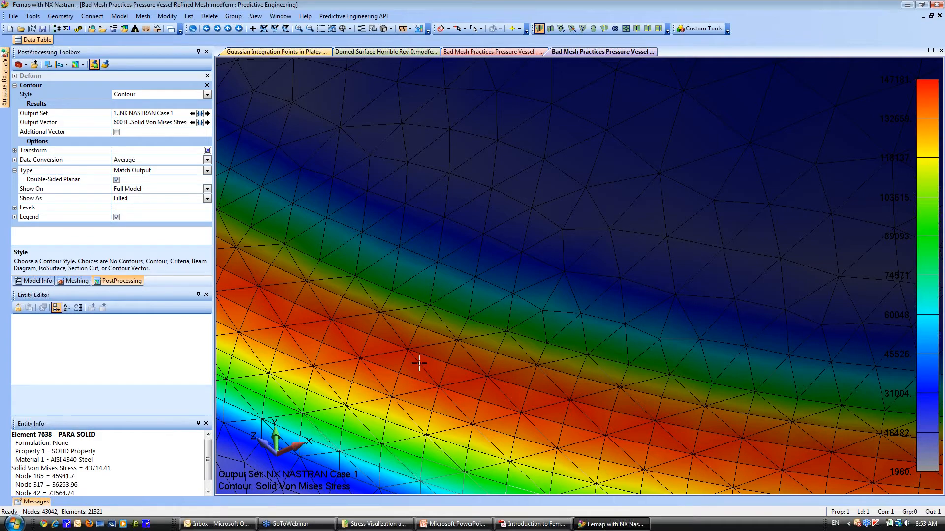
middle_click_drag(426, 386, 461, 439, "shift")
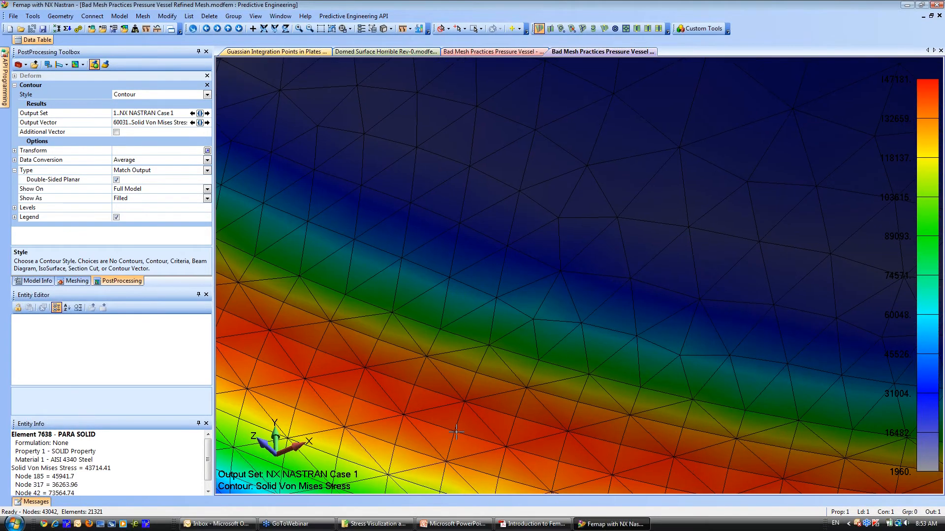
middle_click_drag(395, 430, 446, 317, "ctrl")
scroll(446, 317, "down", 3)
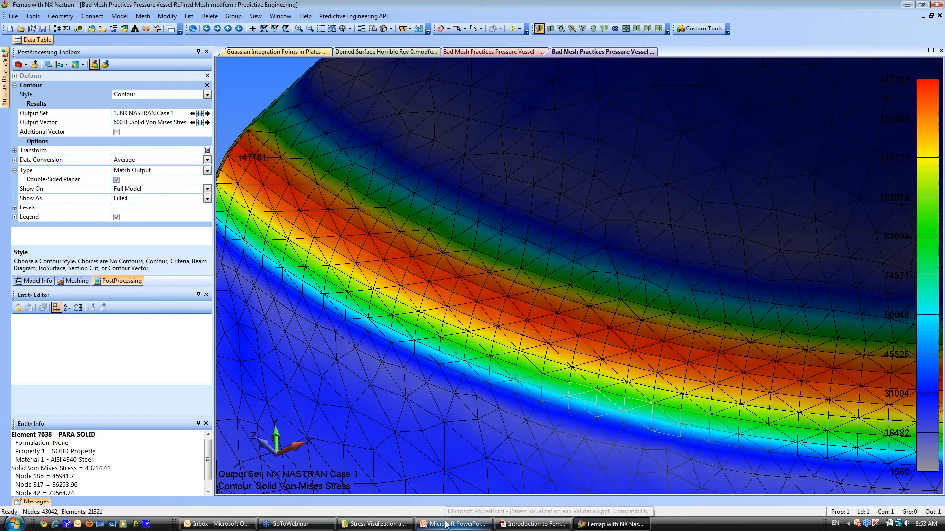
Switch to the Introduction to Femap and NX Nastran PDF in Adobe Acrobat and advance to page 38 on FEA isoparametric stresses
left_click(534, 524)
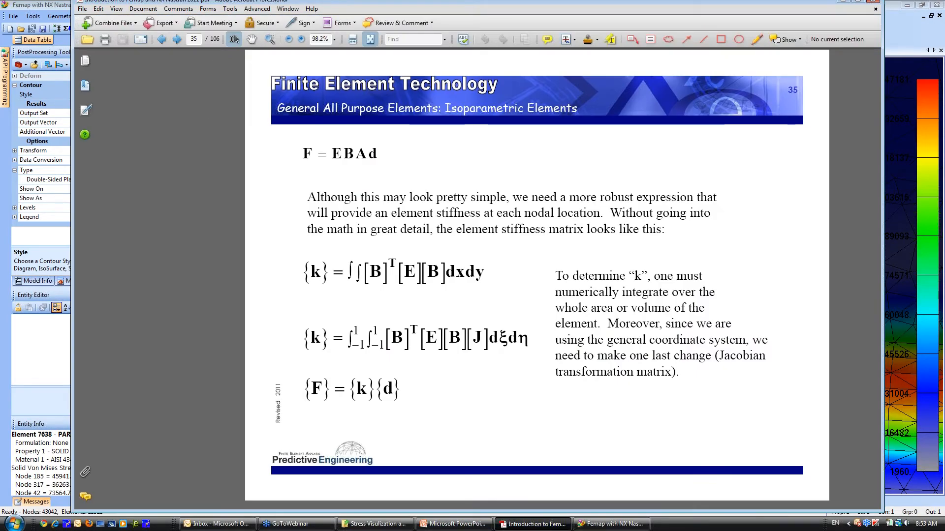
left_click(177, 39)
left_click(177, 40)
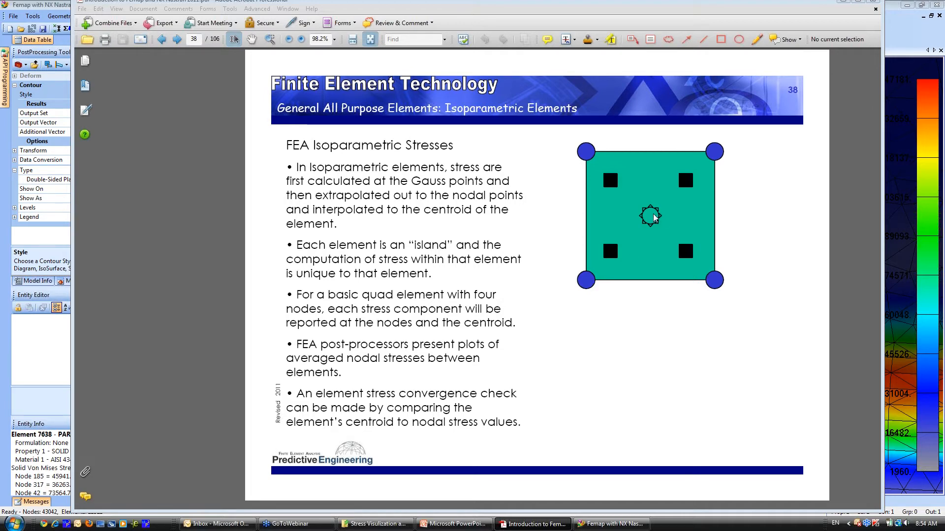
Switch back to Femap and look closely at the high-stress elements in the refined vessel's knuckle band
left_click(53, 398)
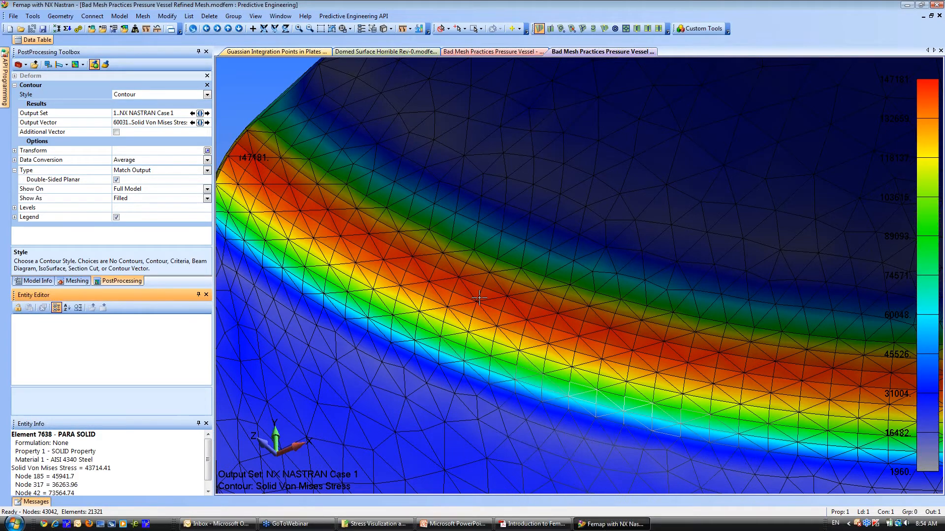
scroll(458, 277, "up", 3)
middle_click_drag(391, 389, 550, 373, "ctrl")
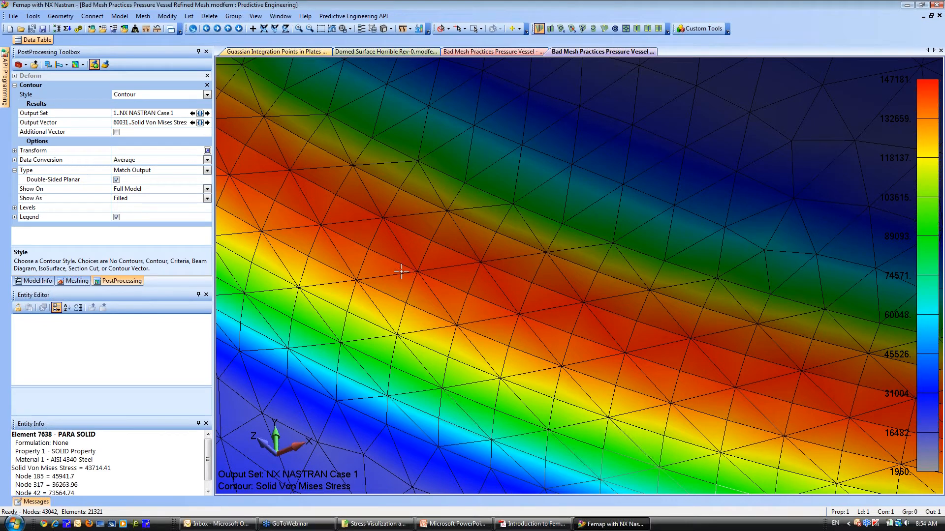
Review the data conversion and elemental discontinuity settings in the view's contour options, keeping Average with Use Corner Data, and accept the dialogs
left_click(360, 29)
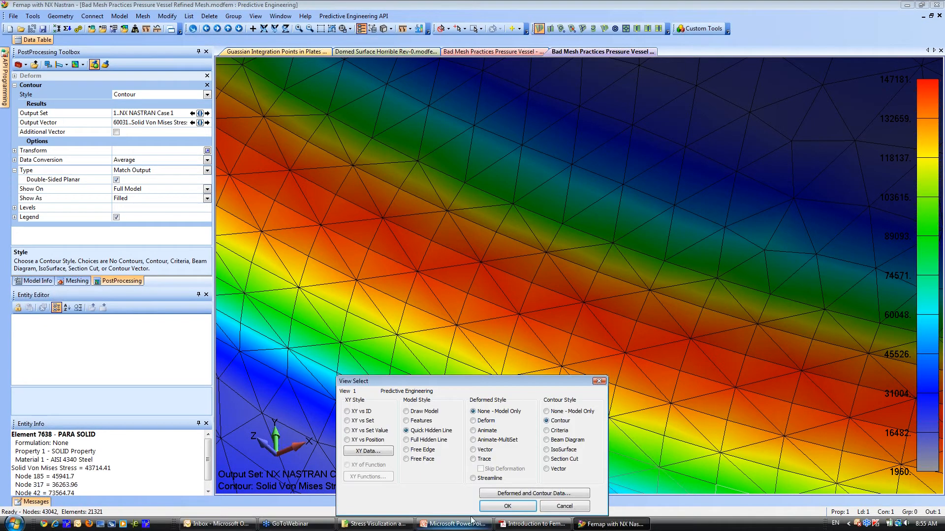
left_click(508, 493)
left_click_drag(481, 308, 452, 197)
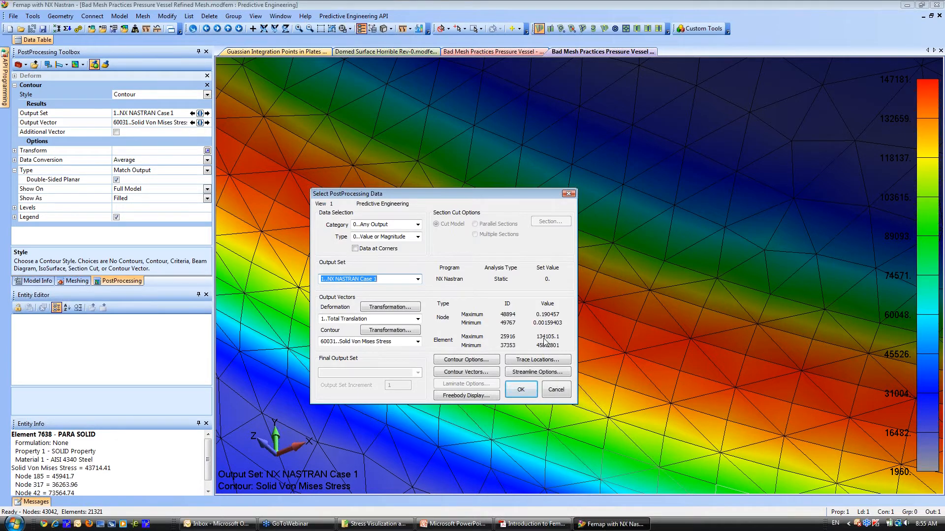
left_click(466, 361)
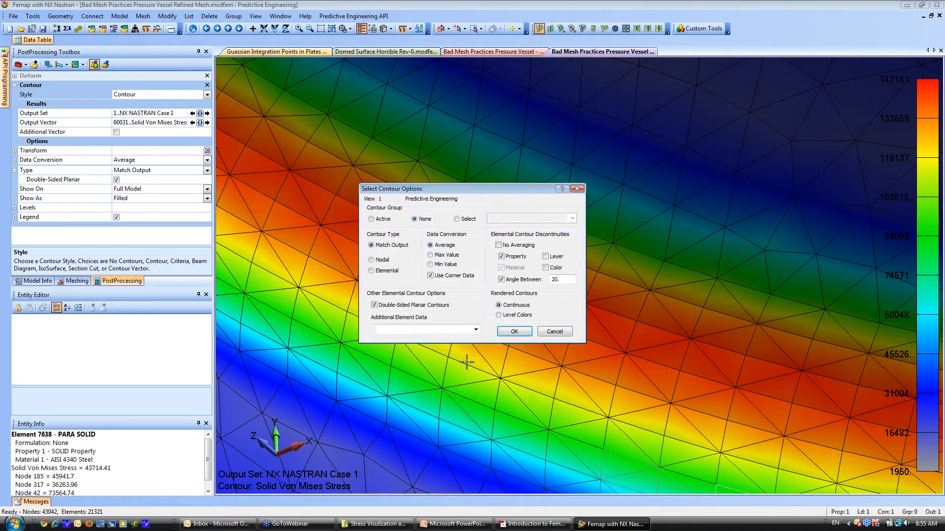
left_click_drag(442, 194, 473, 203)
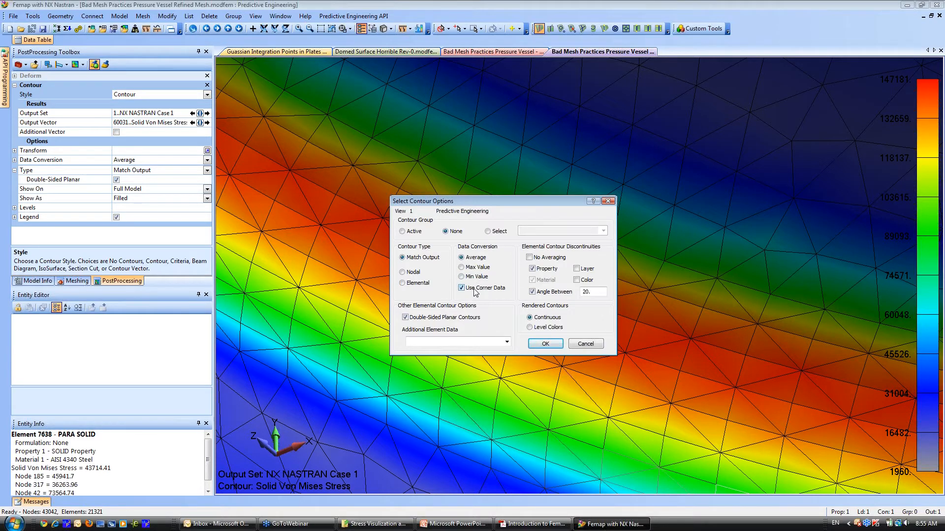
left_click(546, 344)
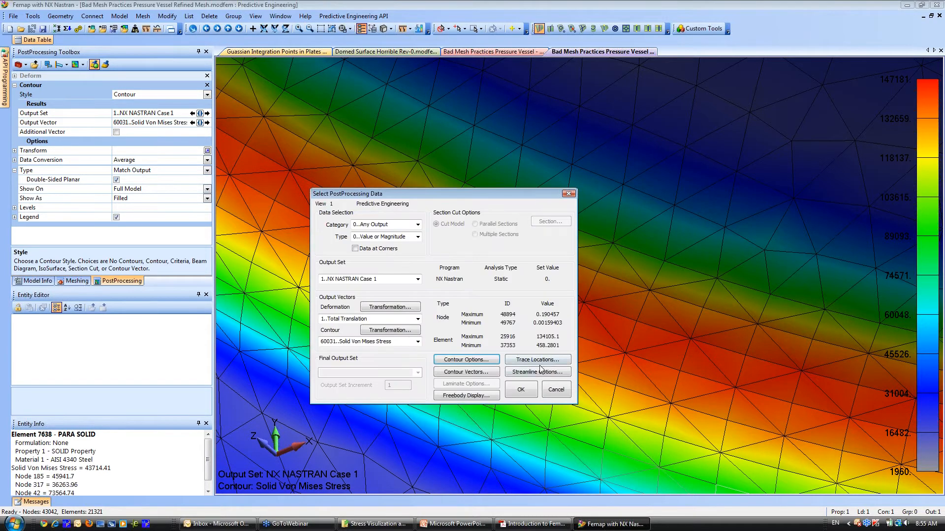
left_click(522, 390)
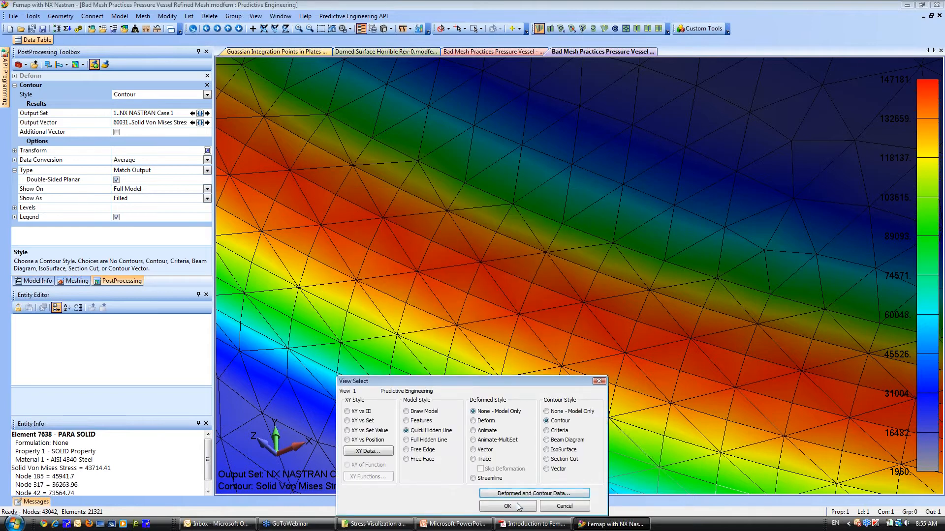
left_click(508, 507)
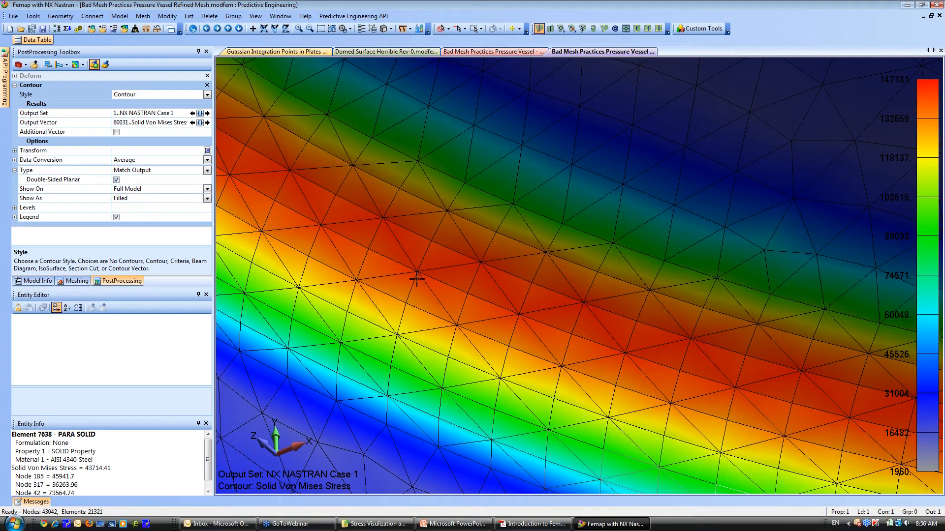
Open the Comparison of Element Types Under Simple Bending Post Processing model from the folder The Gran Slam of Post Processing
scroll(436, 288, "down", 5)
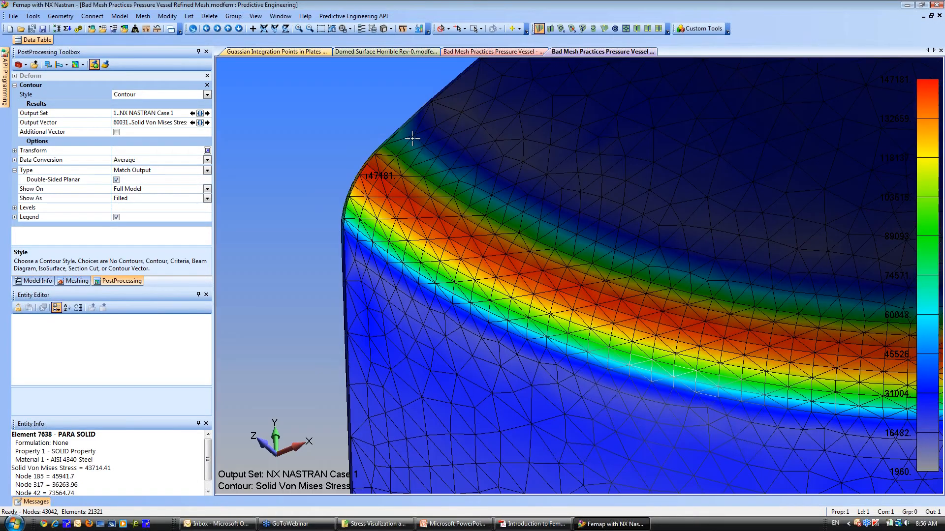
left_click(13, 16)
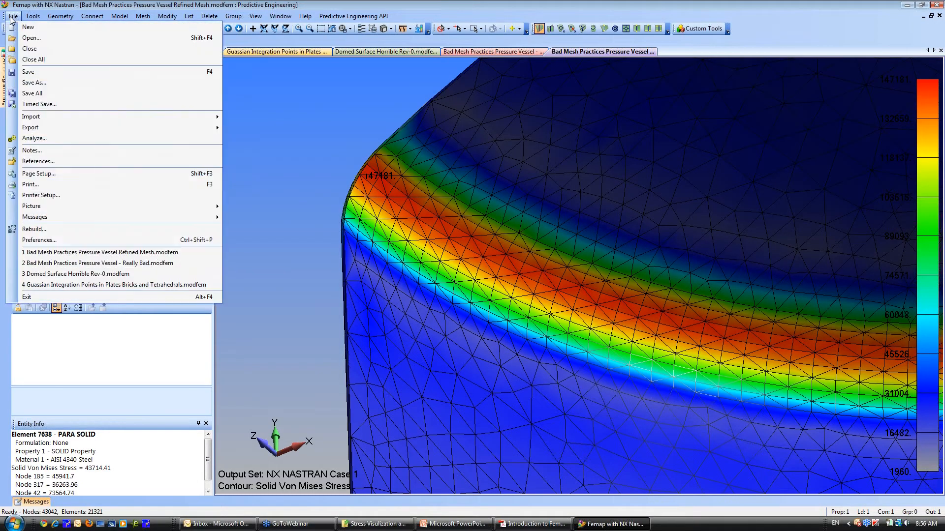
left_click(22, 37)
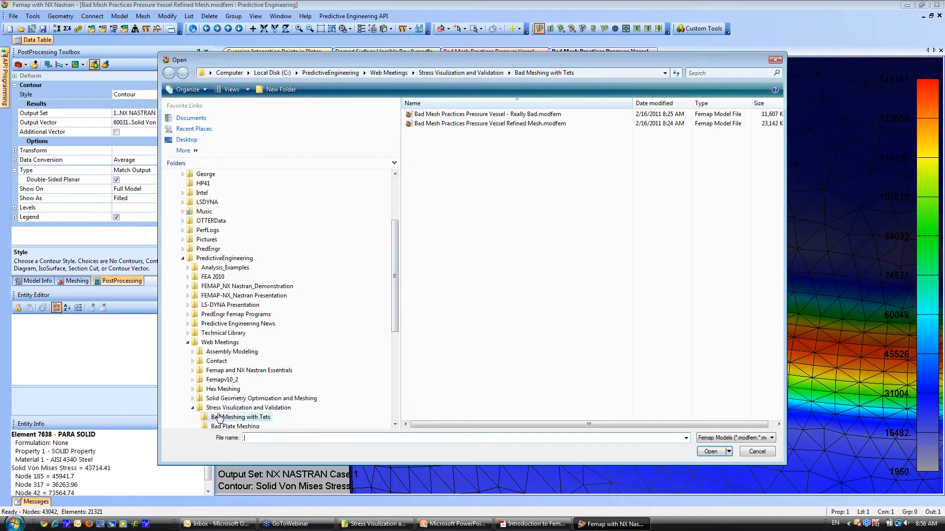
scroll(393, 348, "down", 3)
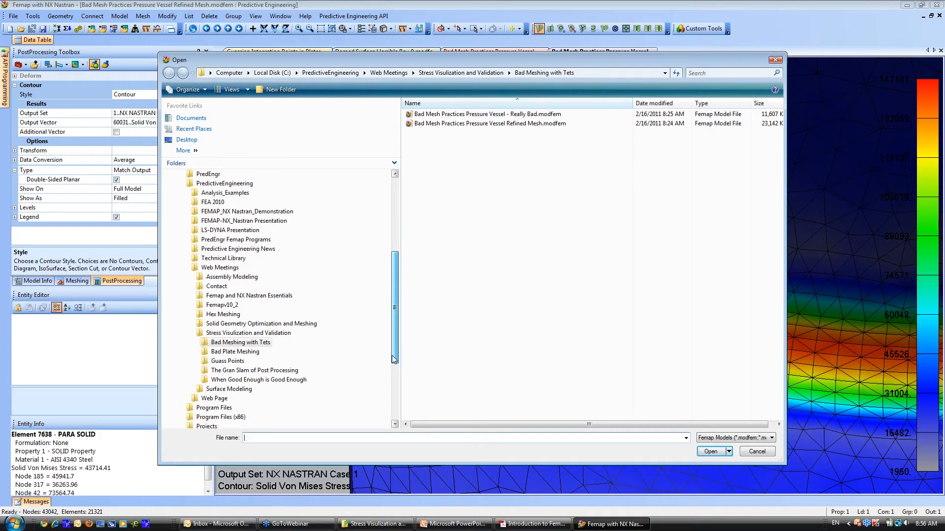
left_click(245, 372)
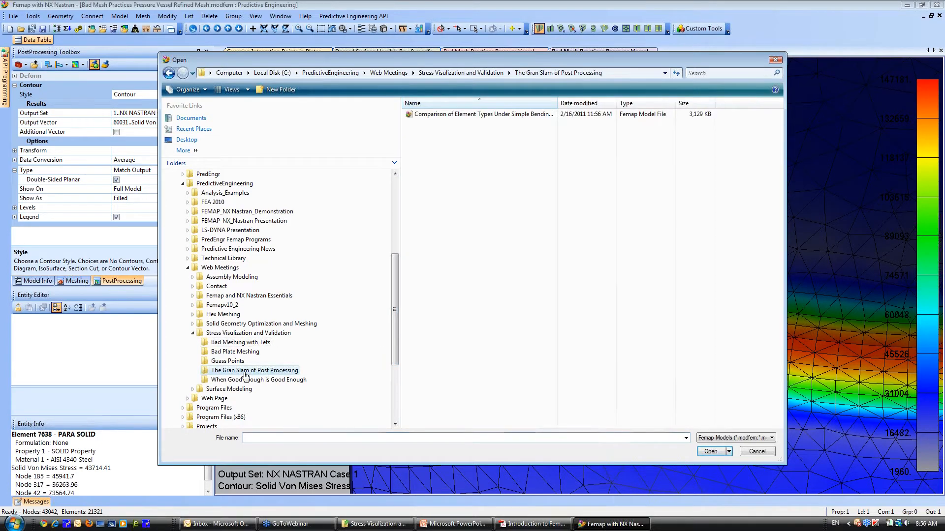
left_click(466, 115)
double_click(467, 116)
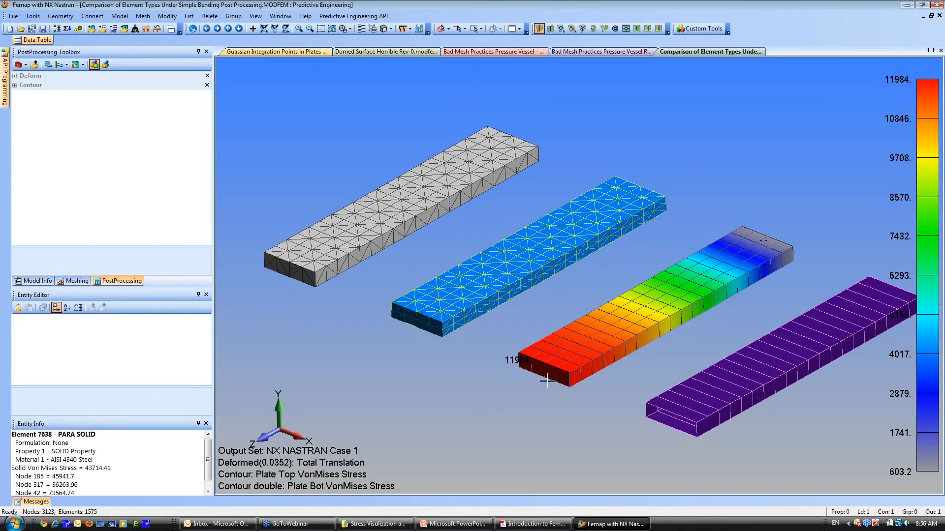
scroll(522, 350, "down", 4)
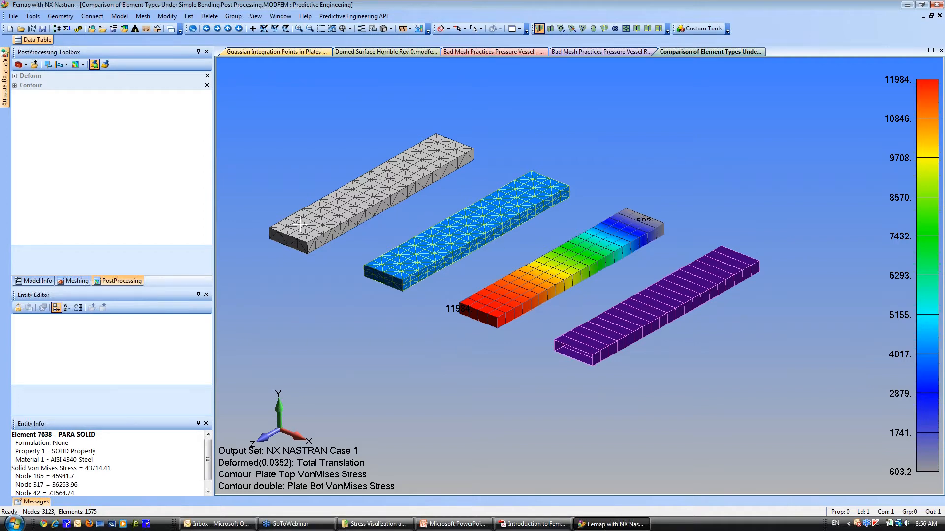
Create a new empty model alongside the open ones
left_click(13, 16)
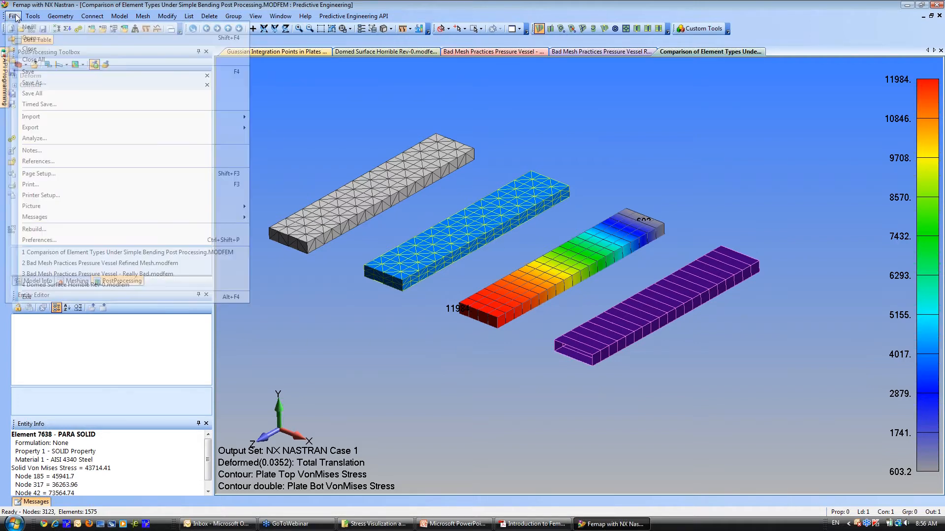
left_click(13, 18)
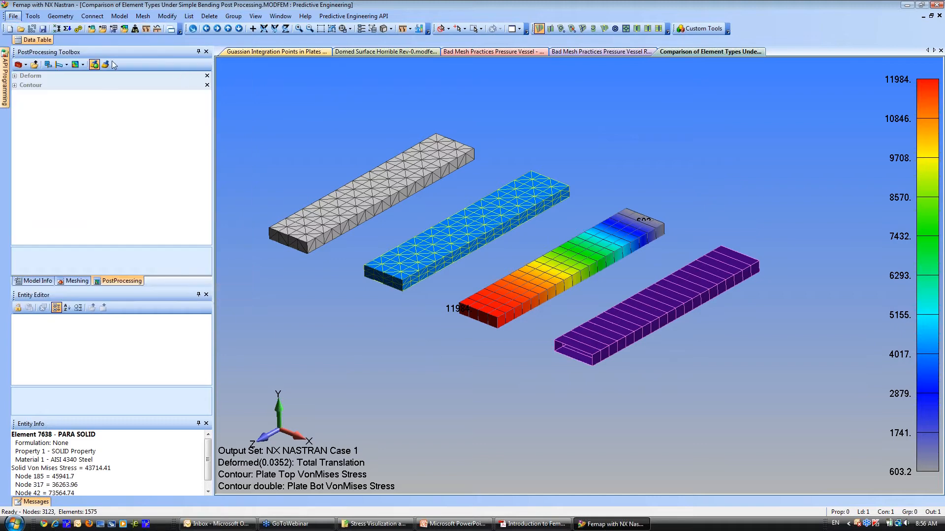
left_click(12, 18)
left_click(20, 27)
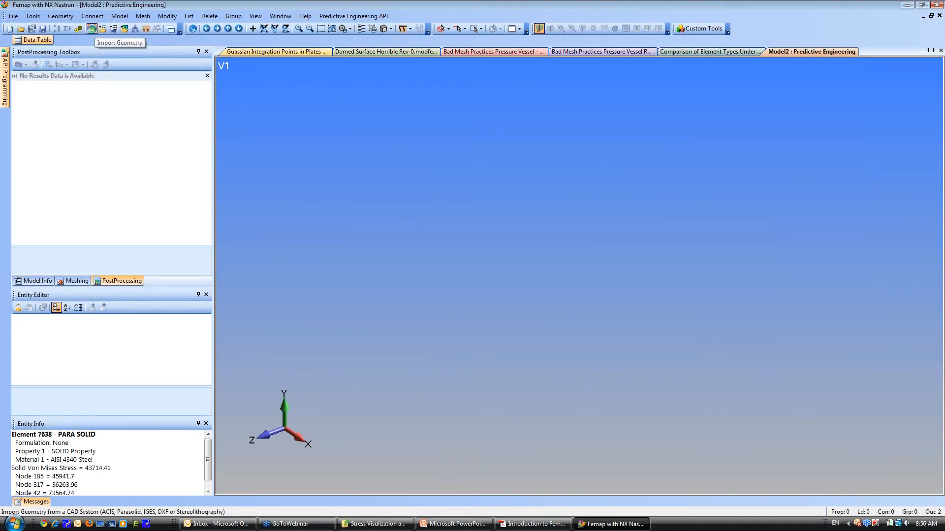
Import the geometry SURGICAL ANVIL PE.X_T from the When Good Enough is Good Enough folder, with a geometry scale factor of 39.37
left_click(92, 29)
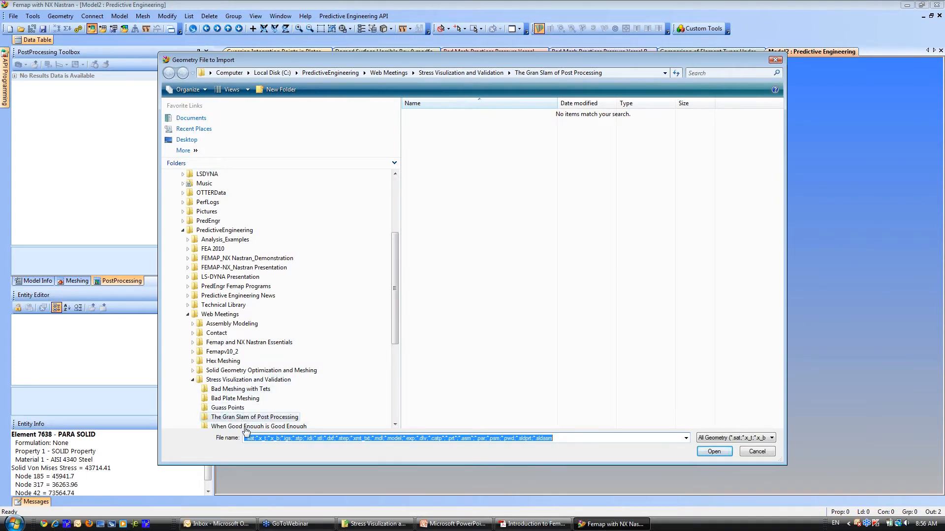
left_click(246, 427)
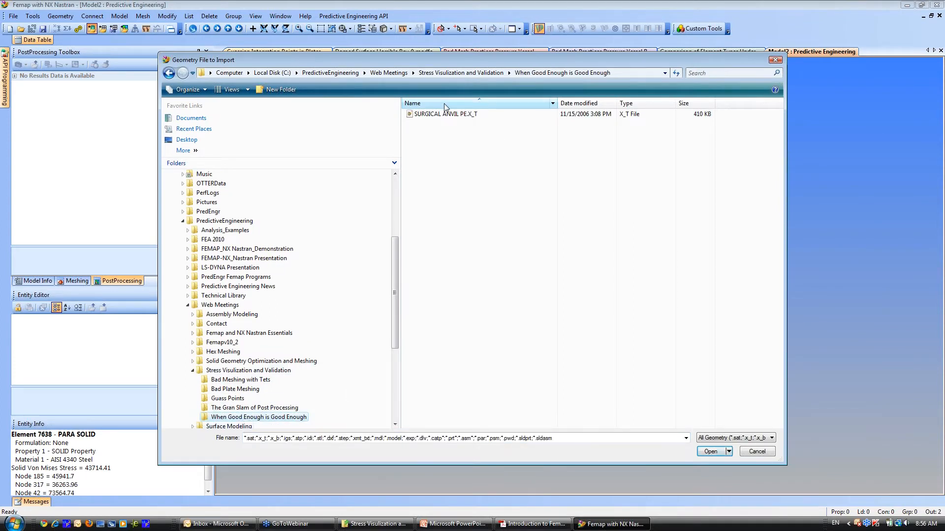
double_click(440, 114)
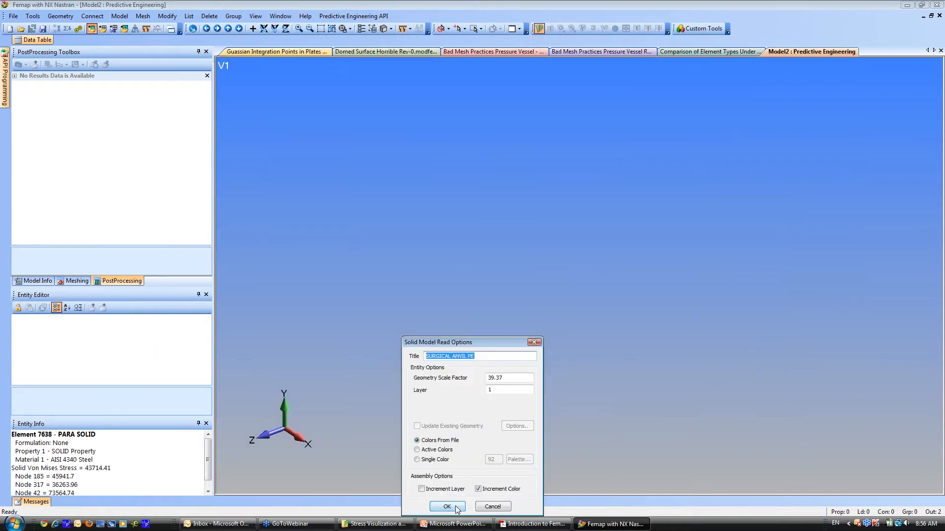
left_click(447, 507)
middle_click_drag(586, 137, 626, 170)
scroll(619, 217, "up", 4)
middle_click_drag(639, 262, 580, 221, "ctrl")
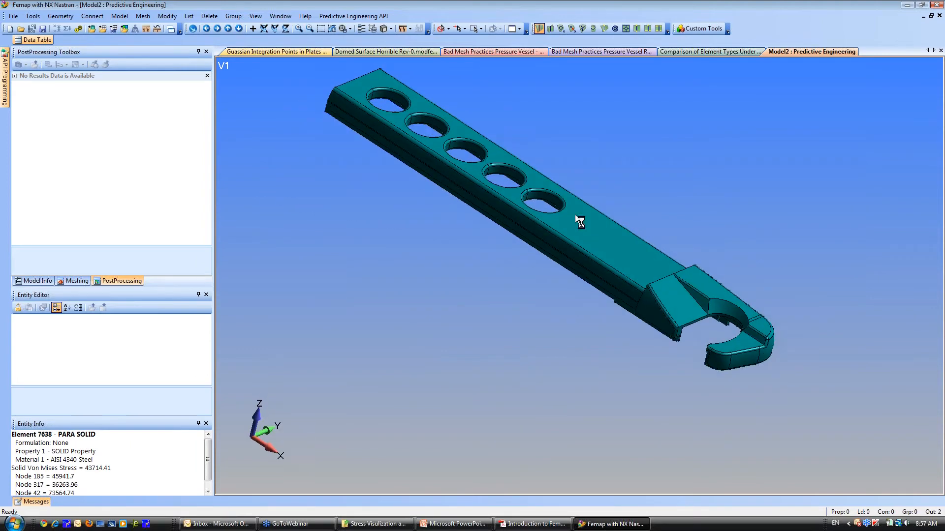
Measure the distance across the raised block near the anvil's hook, snapping to its two upper corner points, and read it in the messages
left_click(146, 28)
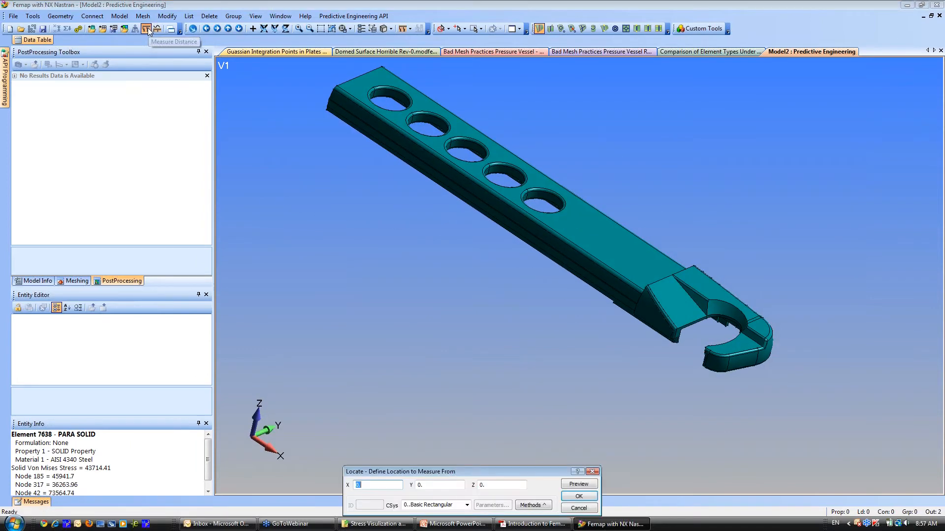
right_click(403, 234)
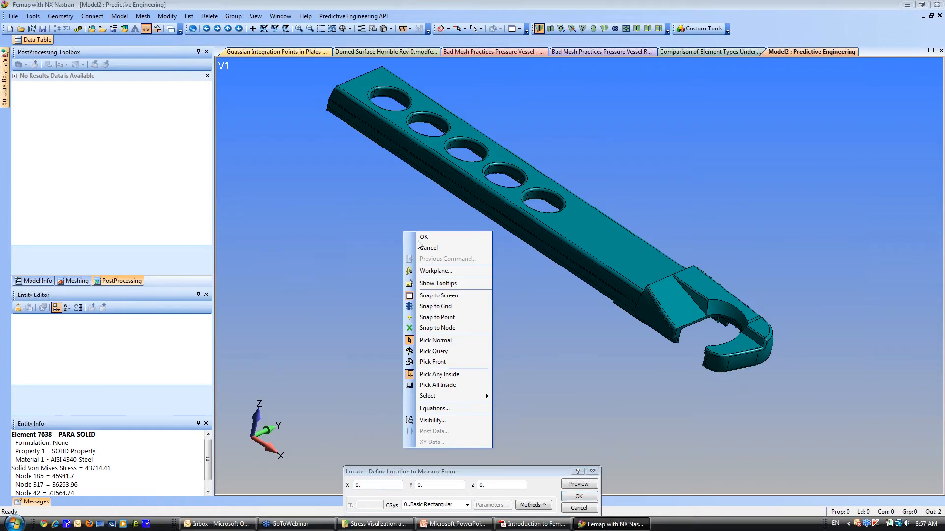
left_click(436, 317)
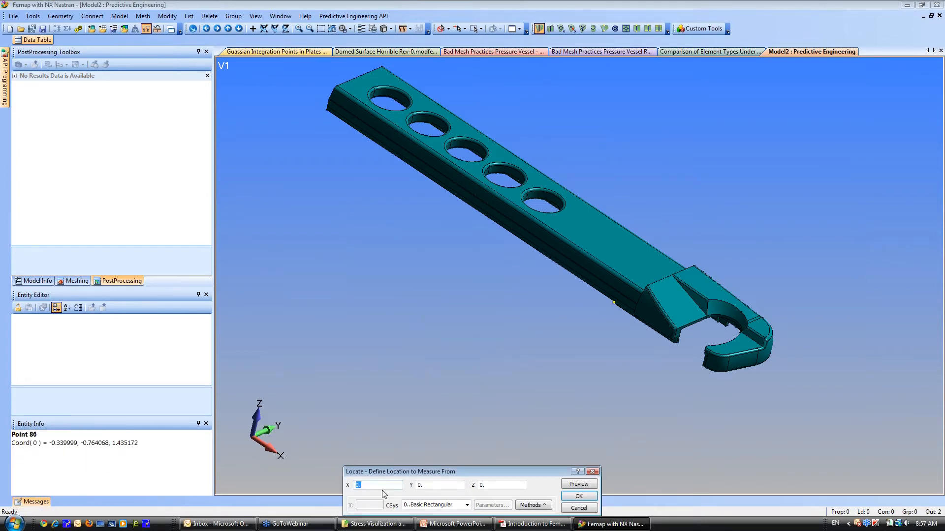
scroll(390, 331, "up", 5)
scroll(469, 299, "up", 2)
left_click(615, 300)
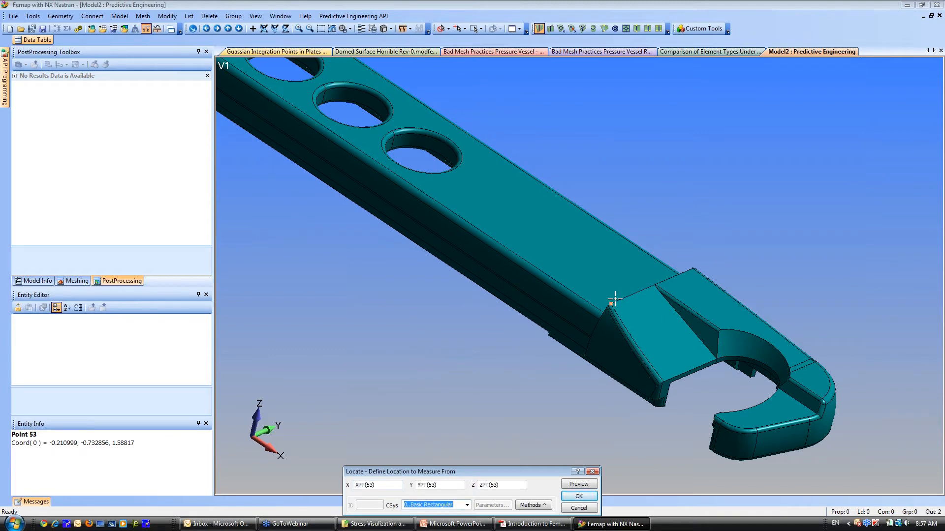
left_click(677, 268)
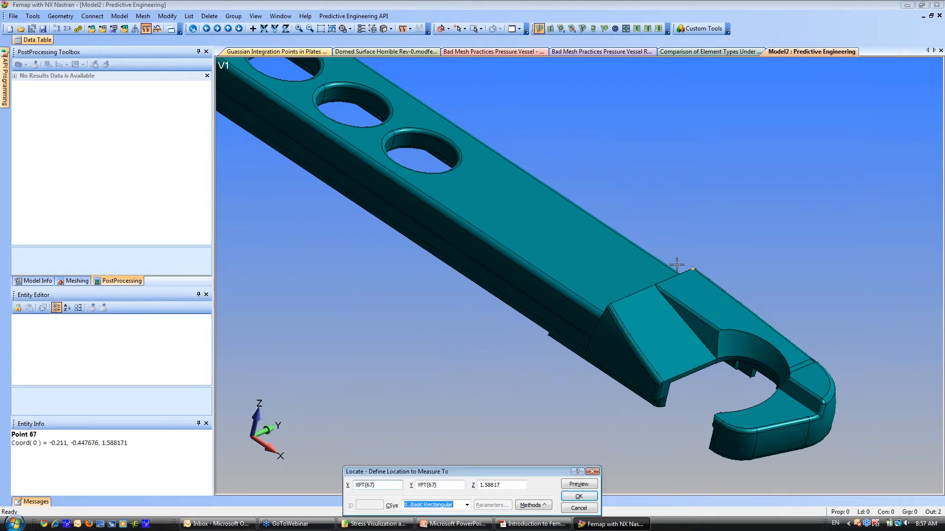
left_click(577, 508)
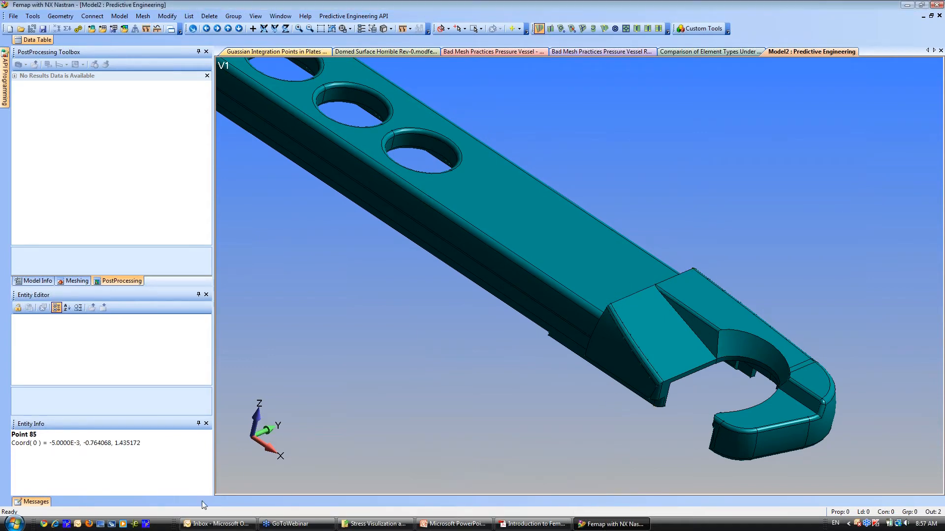
left_click(40, 502)
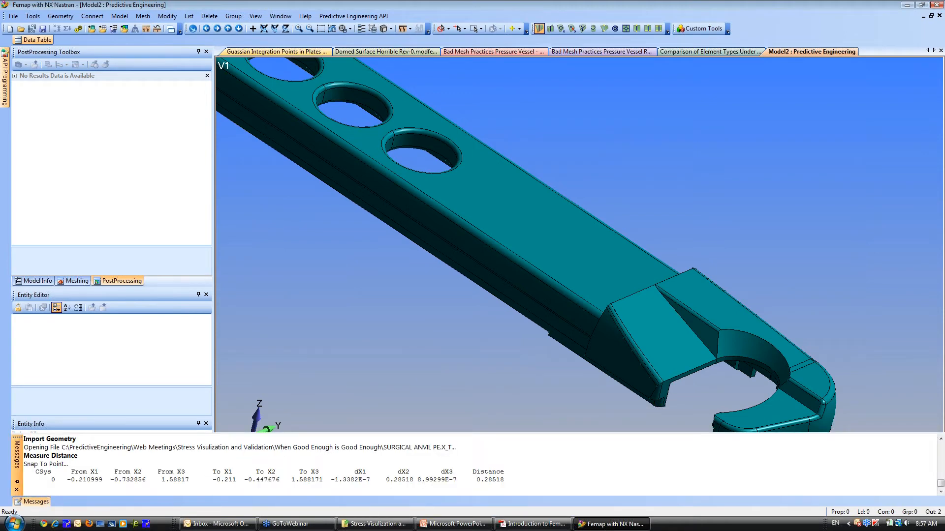
Examine the surgical anvil's channelled underside, round holes and hook end from several angles
scroll(447, 321, "down", 2)
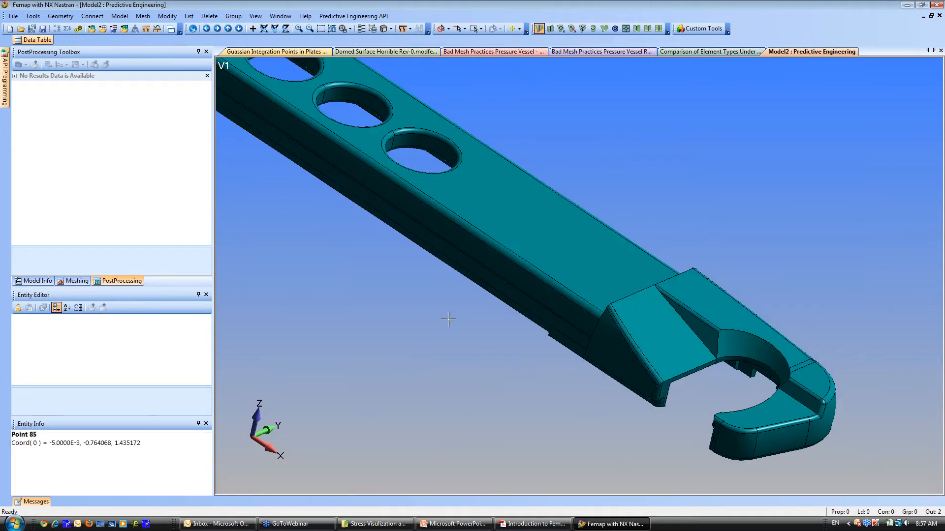
middle_click_drag(454, 260, 437, 506)
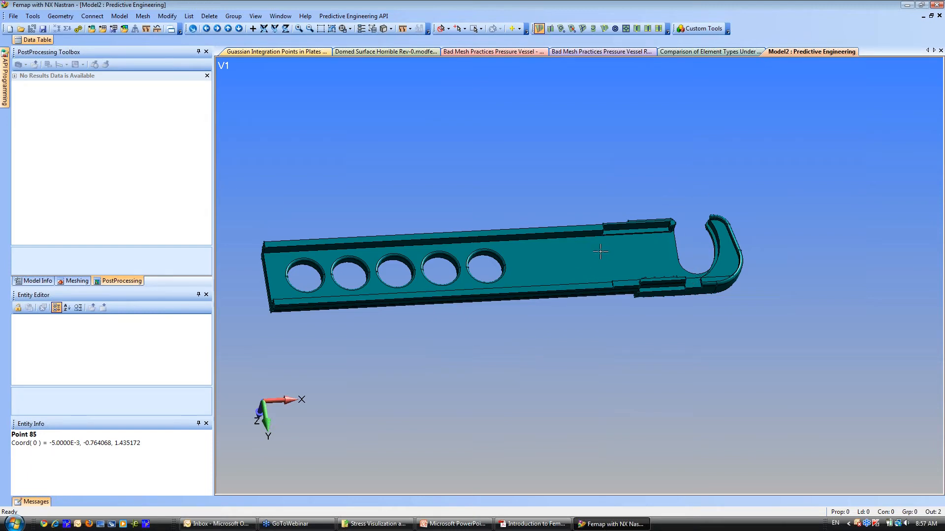
middle_click_drag(615, 280, 672, 260)
scroll(672, 260, "up", 3)
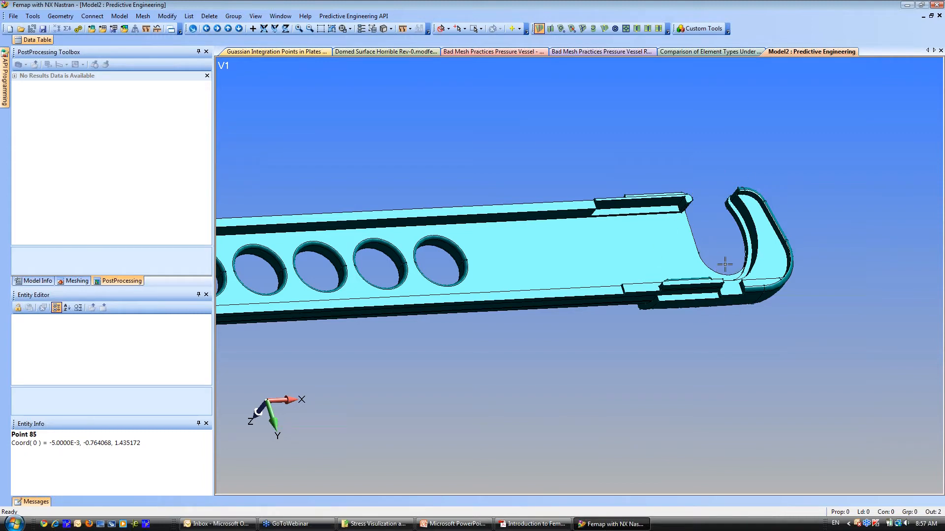
mouse_move(643, 273)
middle_mouse_down()
mouse_move(597, 282)
mouse_move(692, 232)
mouse_move(679, 344)
mouse_move(731, 324)
middle_mouse_up()
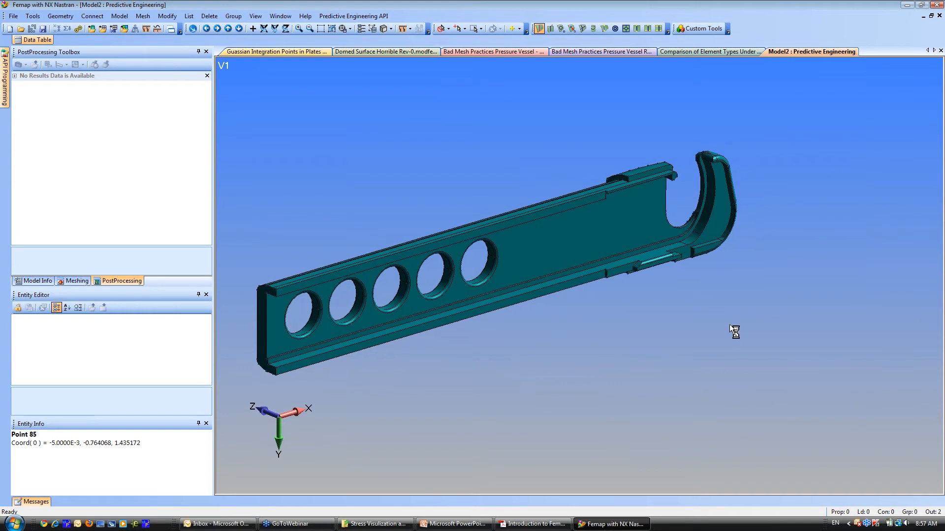
middle_click_drag(618, 345, 573, 325, "ctrl")
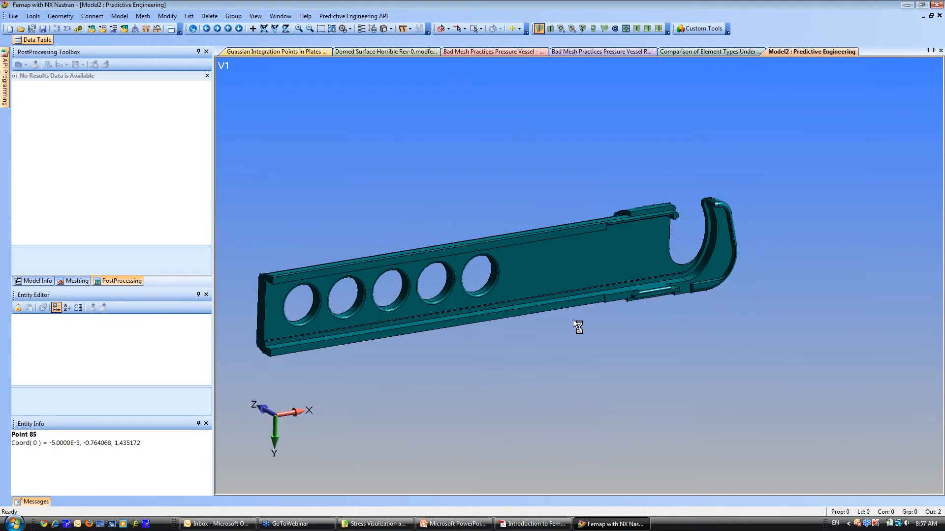
Tet mesh the SURGICAL ANVIL PE solid using AISI 4340 Steel from the material library, keeping midside nodes and a tet growth ratio of 1.1
left_click(64, 284)
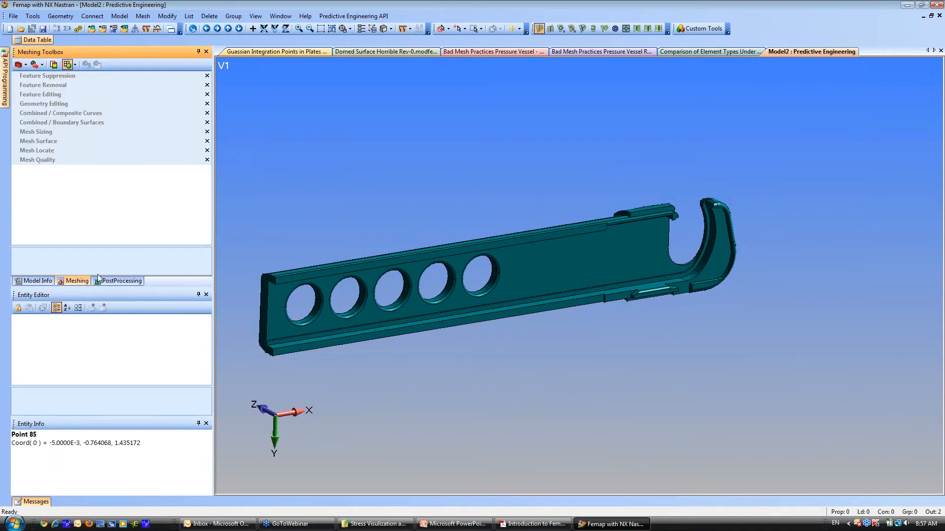
left_click(35, 281)
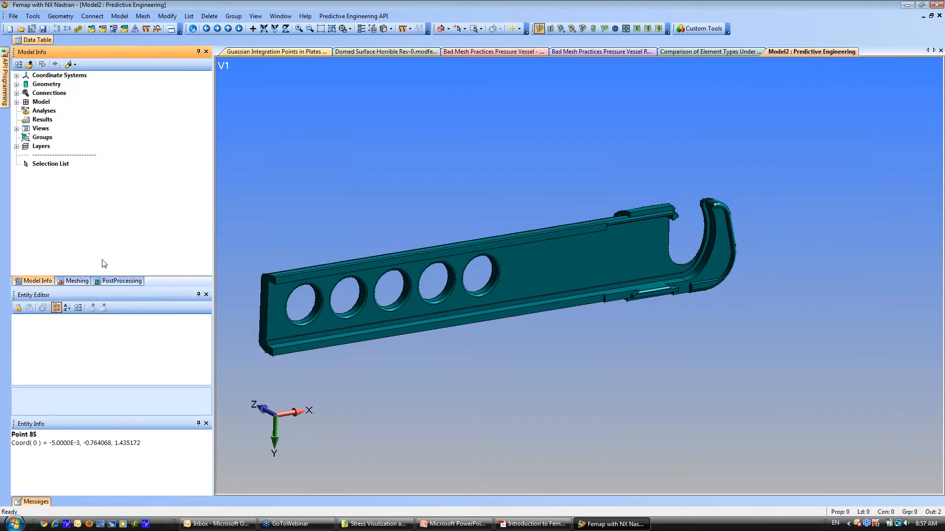
left_click(17, 85)
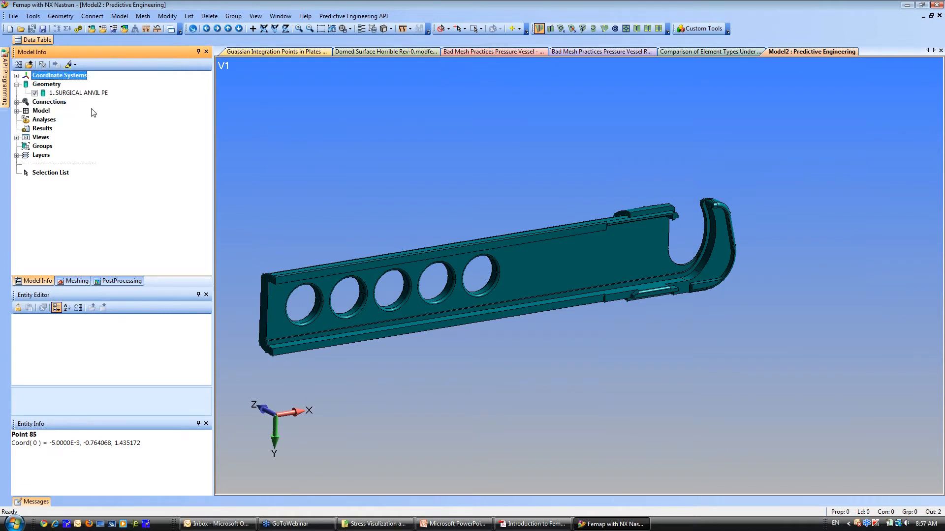
left_click(82, 93)
right_click(83, 94)
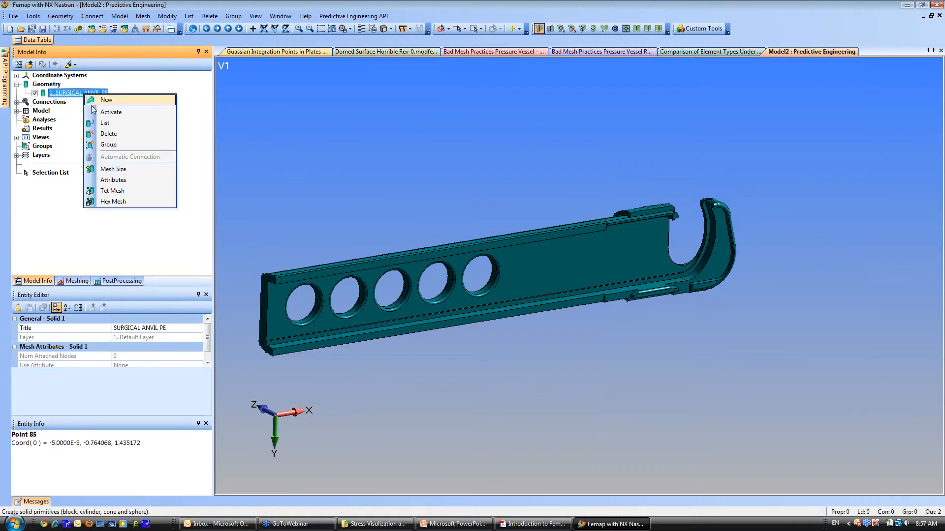
left_click(109, 190)
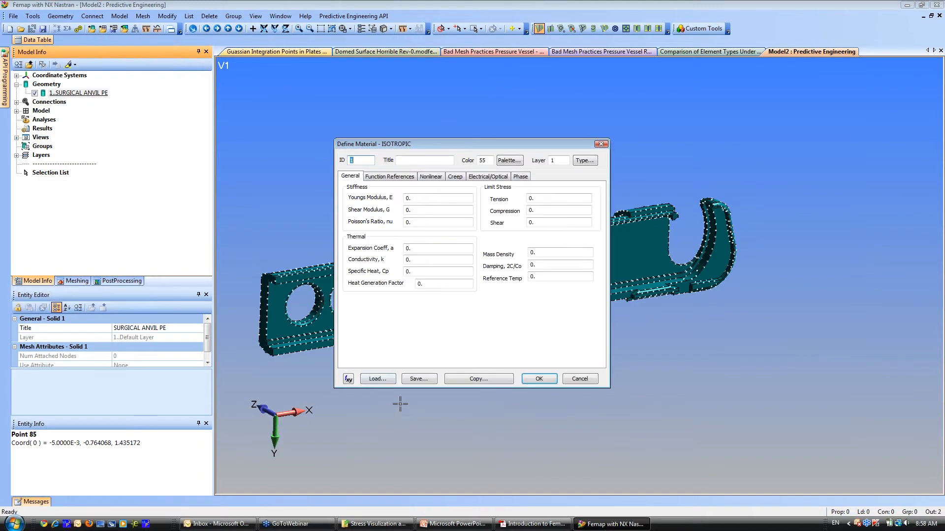
left_click(374, 379)
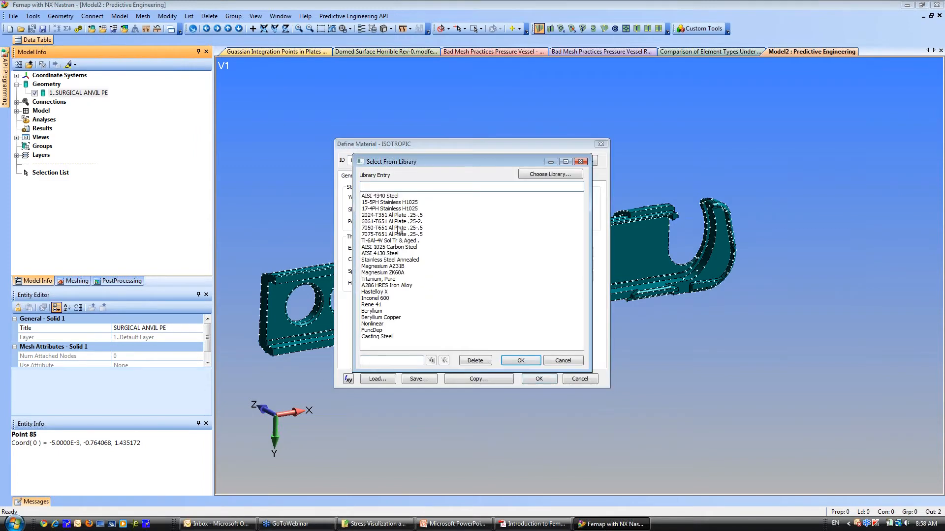
left_click(383, 196)
left_click(523, 361)
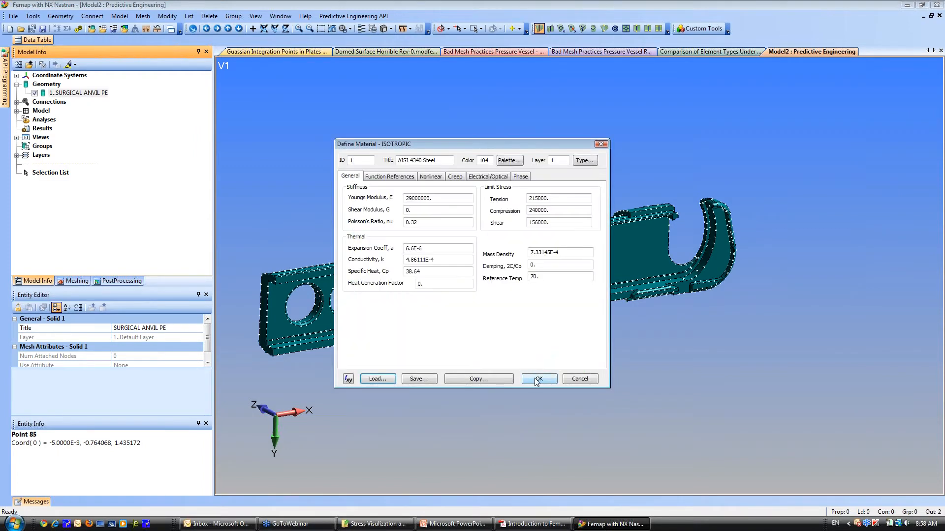
left_click(538, 380)
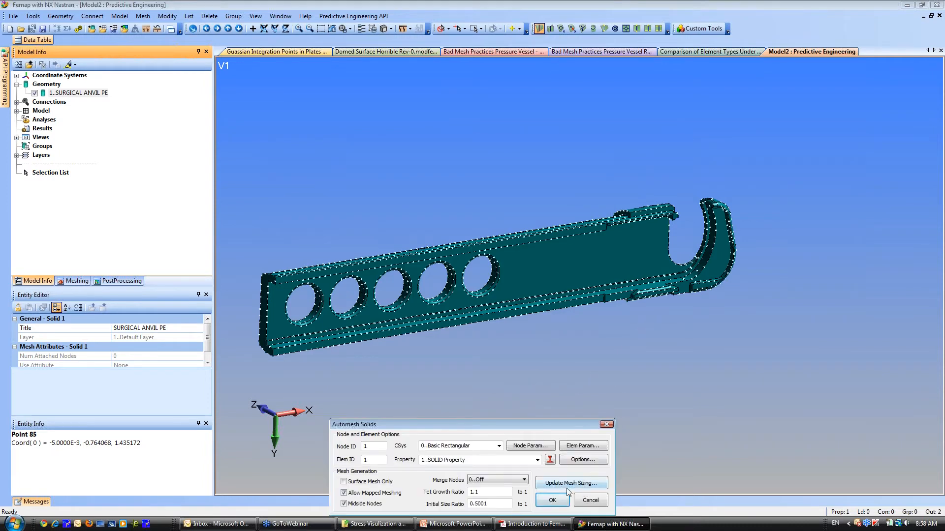
left_click(552, 501)
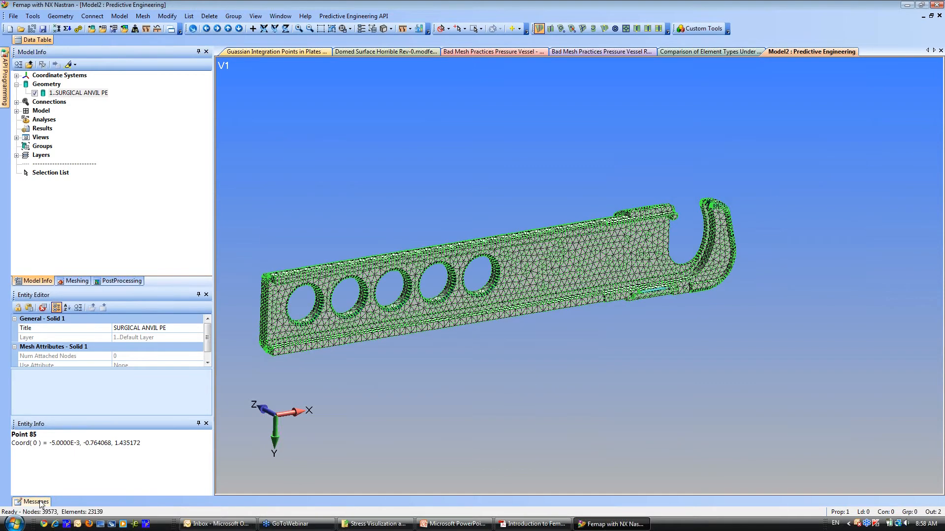
Hide all geometry entities and the nodes in the view, keeping the elements of the anvil mesh displayed
mouse_move(39, 502)
left_click(372, 29)
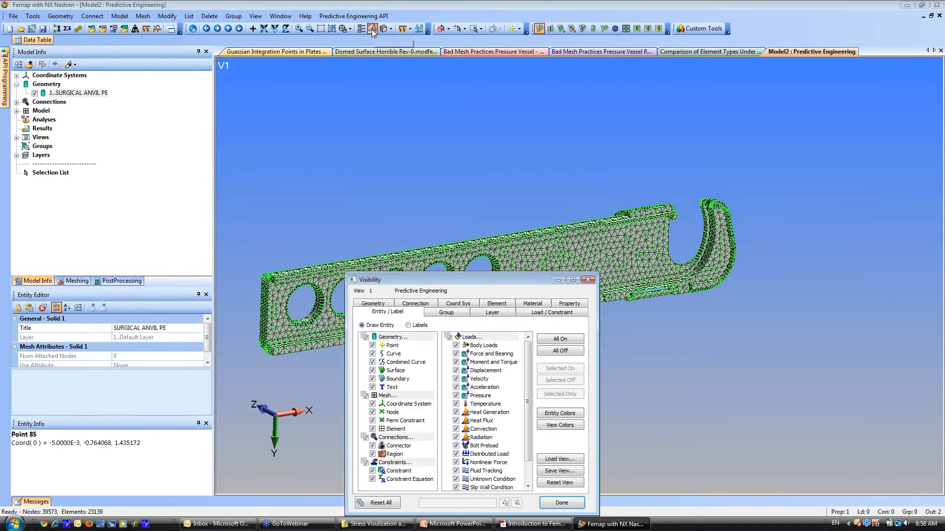
left_click(364, 337)
left_click(372, 413)
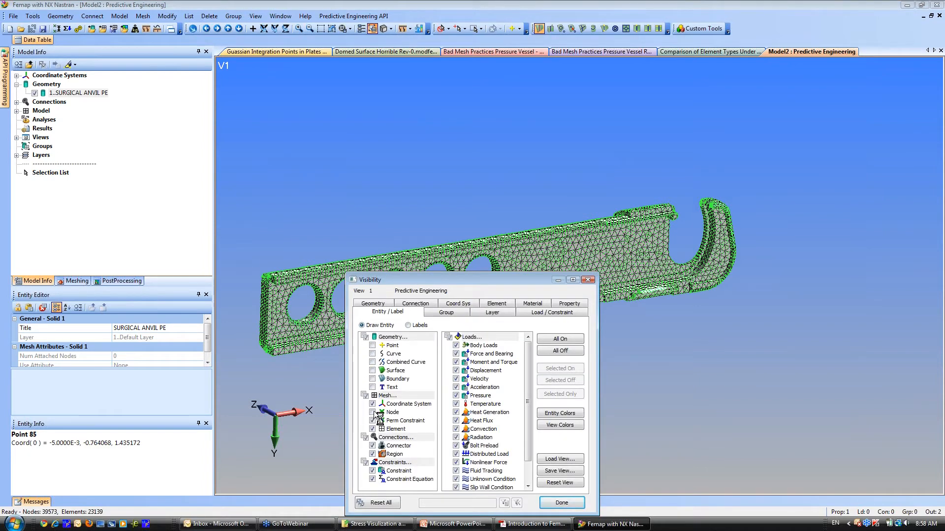
left_click(561, 502)
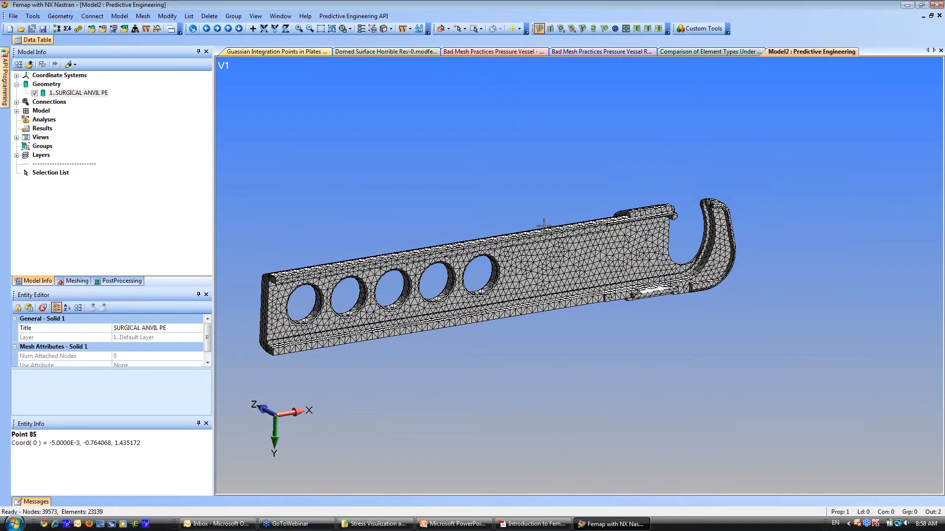
Apply a 40 lbf force in the X direction to the hook's curved inner surface, in a new load set titled "40 lbf X-Direction"
mouse_move(561, 236)
middle_mouse_down()
mouse_move(445, 212)
mouse_move(571, 251)
middle_mouse_up()
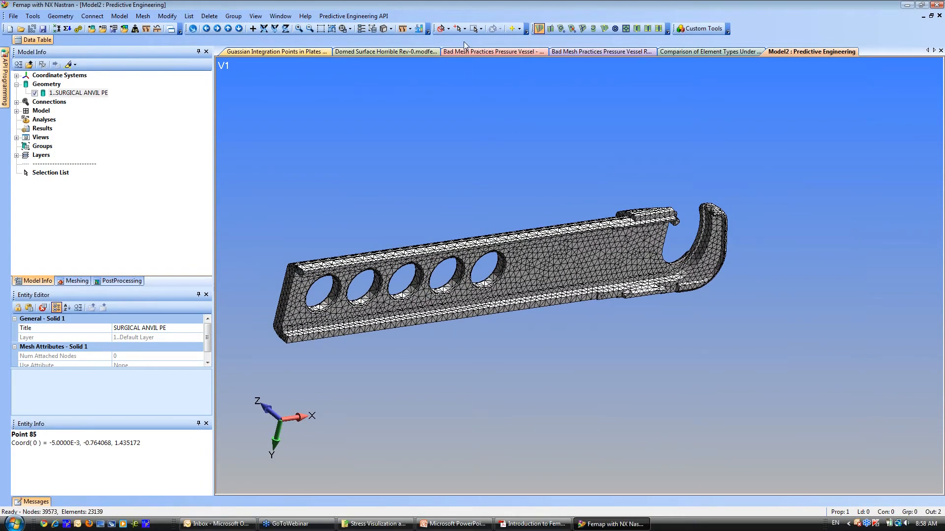
left_click(449, 28)
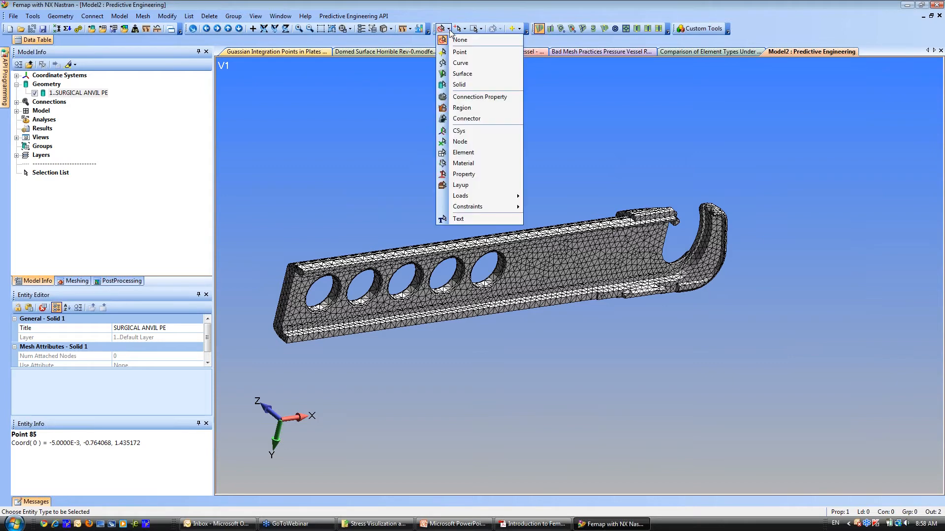
left_click(454, 75)
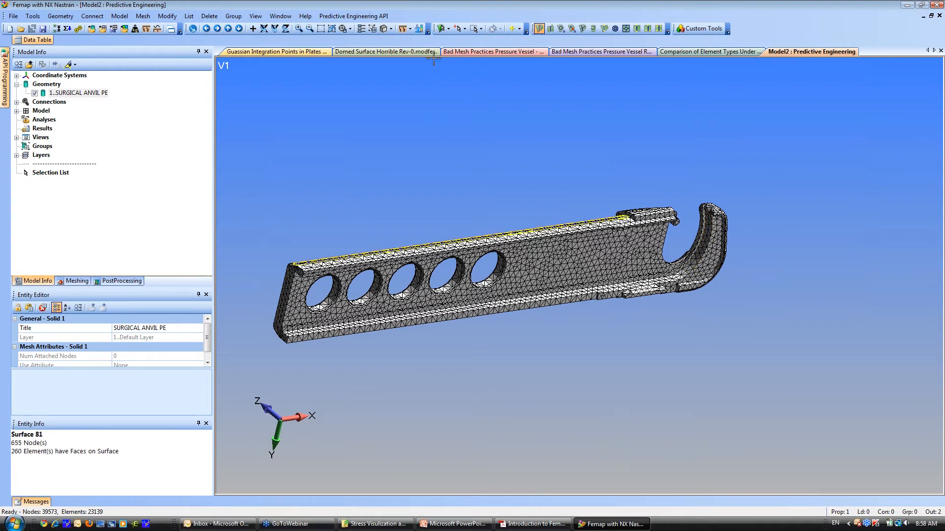
left_click(705, 242)
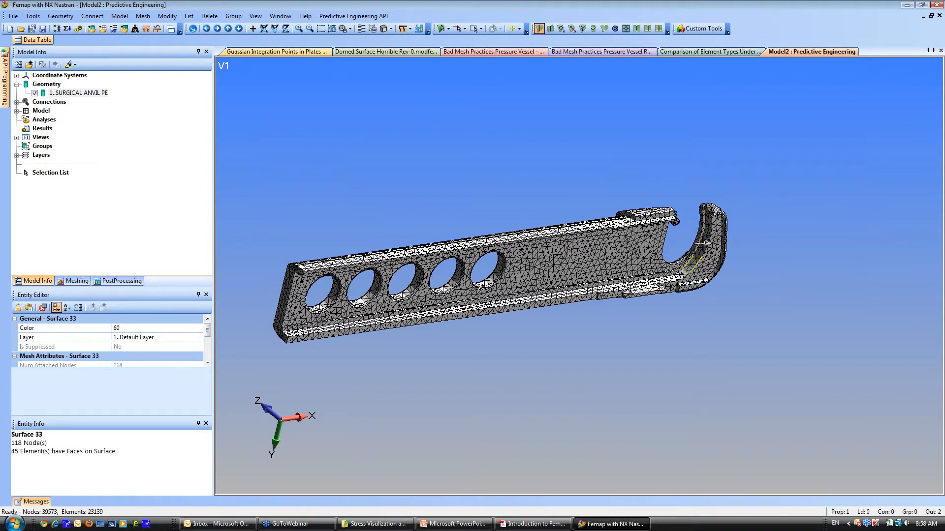
right_click(706, 243)
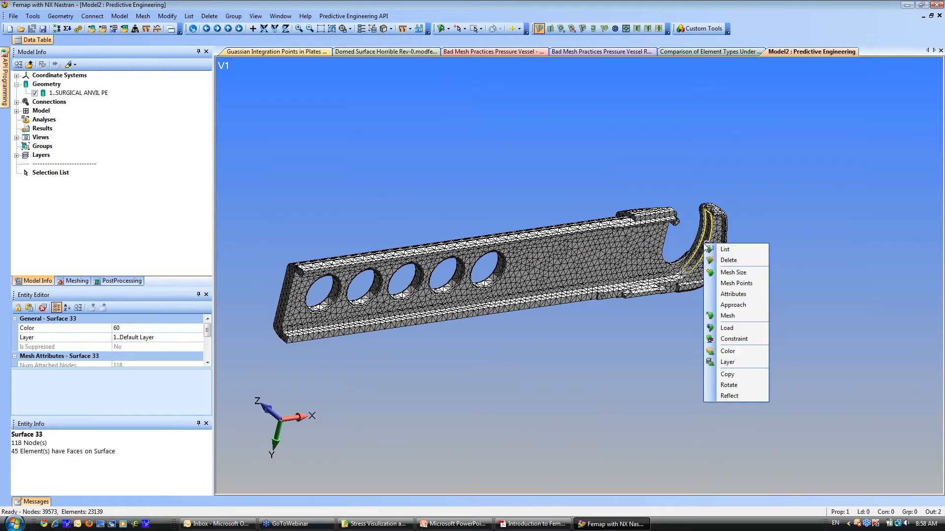
left_click(726, 328)
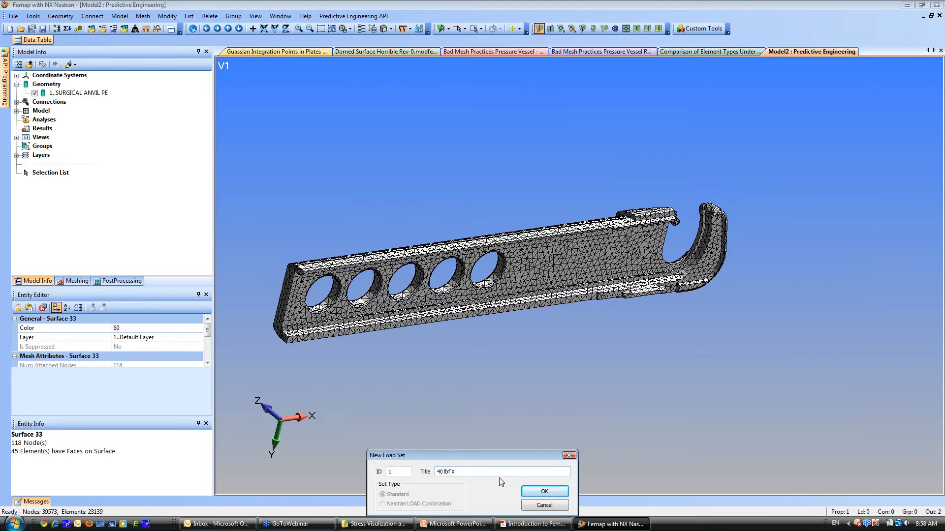
type("40 lbf X-Direction")
key("Return")
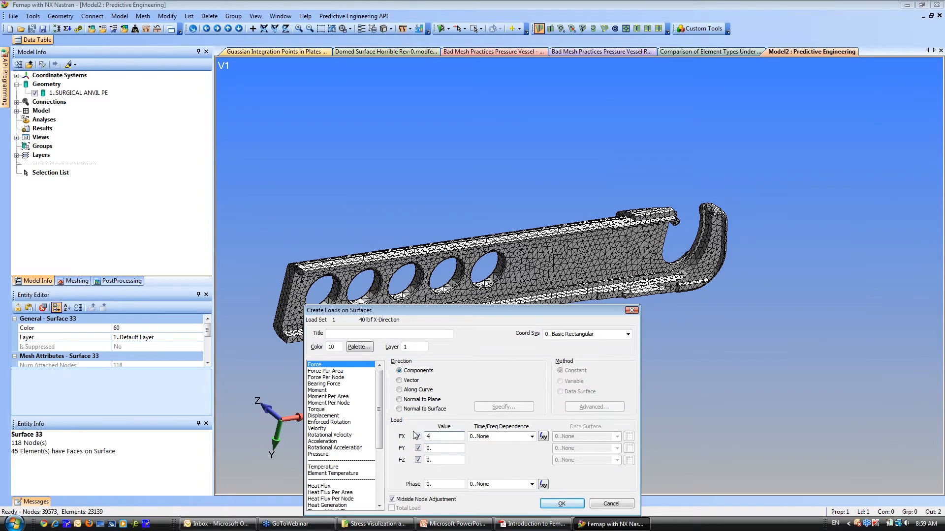
left_click(562, 503)
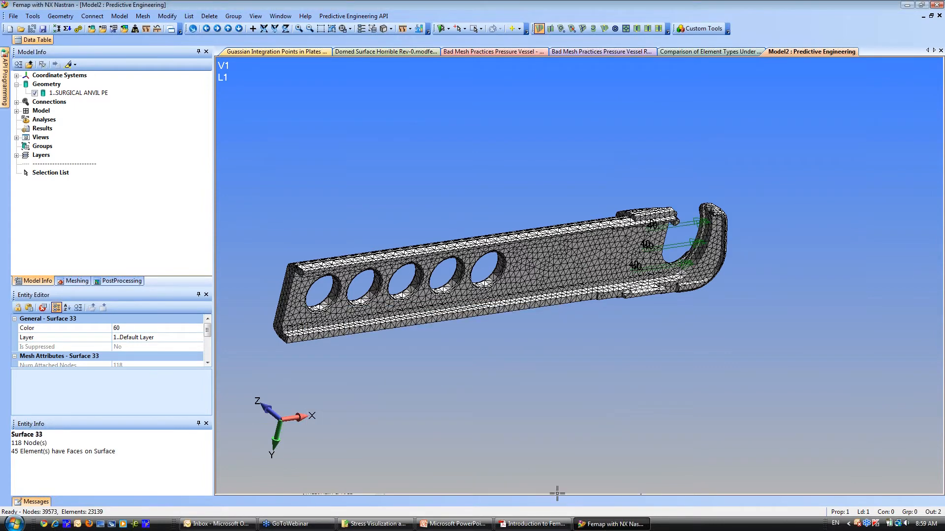
Apply a Fixed constraint to the anvil's flat end face opposite the hook, in a new constraint set titled "Fixed End"
middle_click_drag(604, 388, 607, 395)
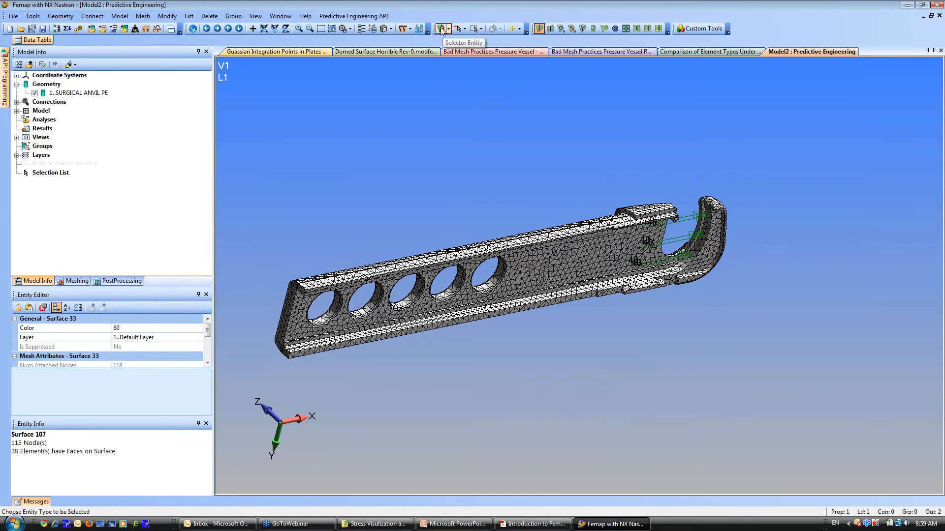
left_click(283, 315)
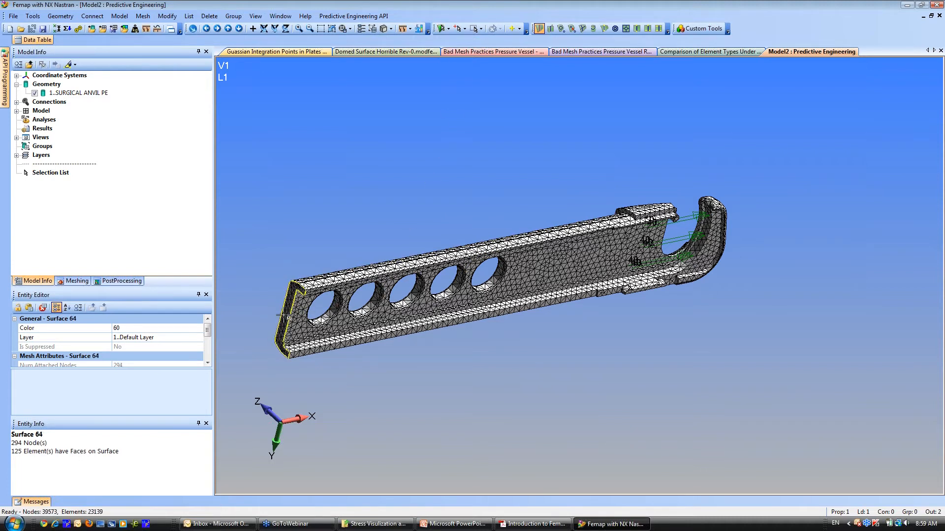
right_click(283, 316)
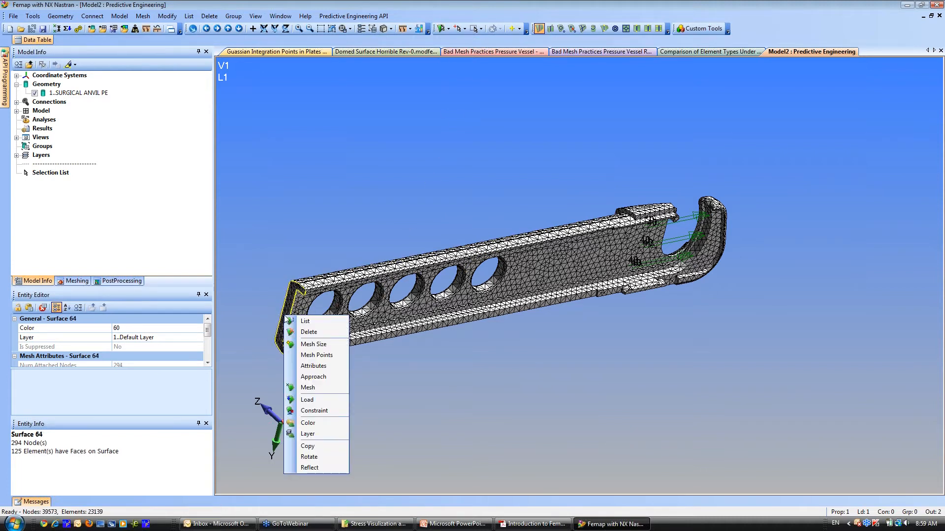
left_click(315, 410)
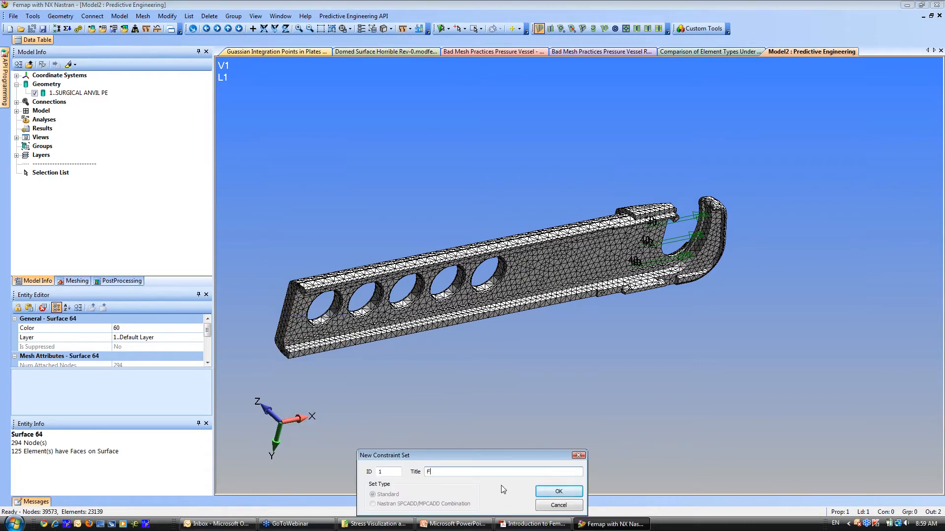
type("Fixed End")
key("Return")
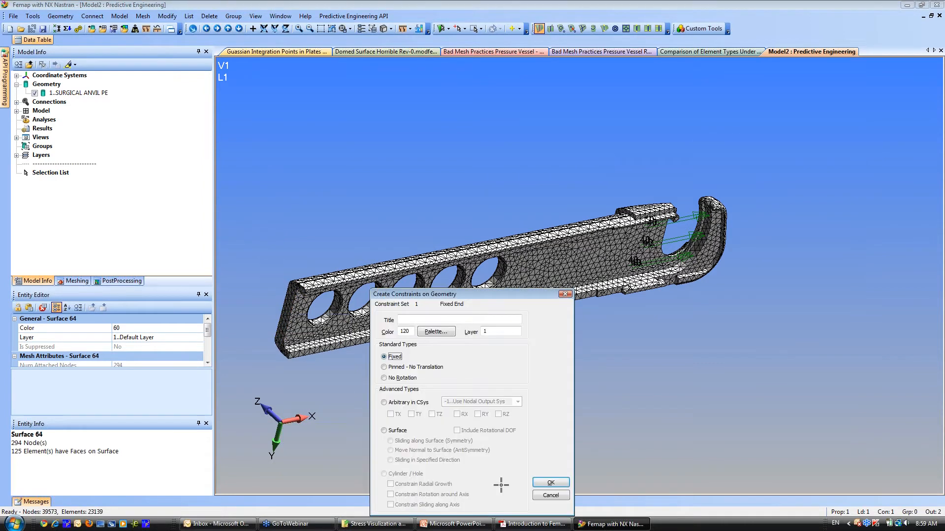
left_click(550, 483)
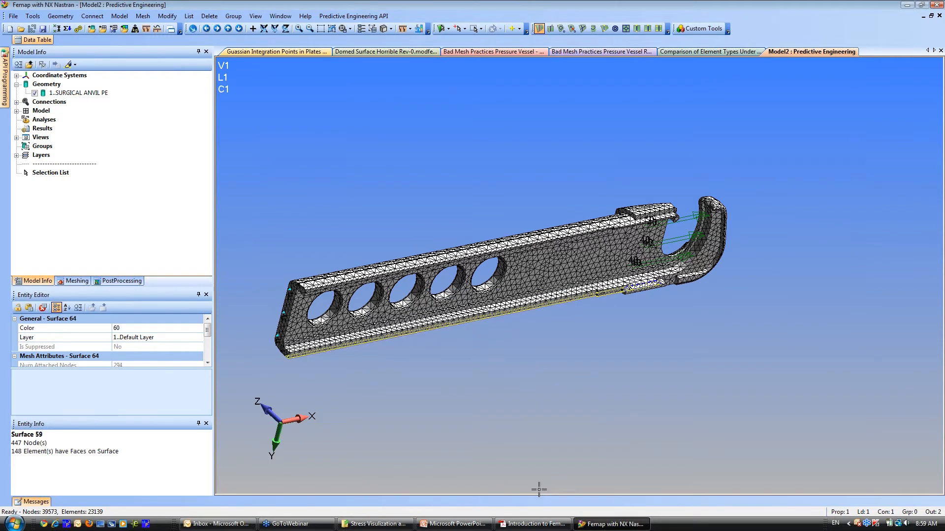
Create a new analysis set using NX Nastran as the solver and Static as the analysis type
right_click(46, 122)
left_click(64, 128)
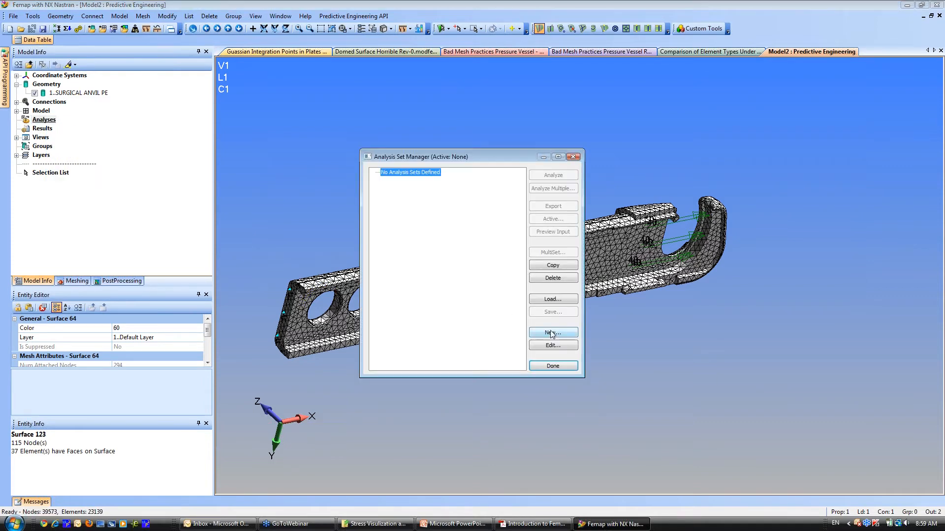
left_click(552, 333)
left_click(541, 478)
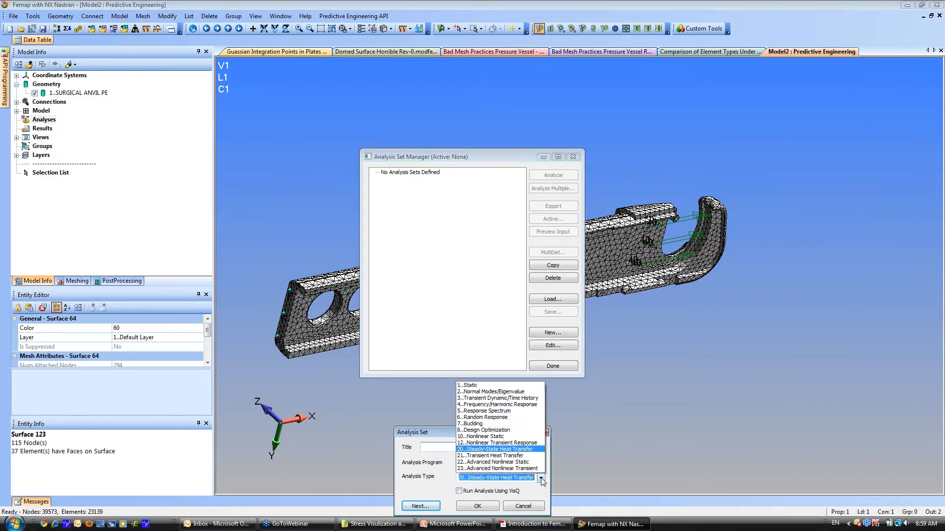
left_click(473, 380)
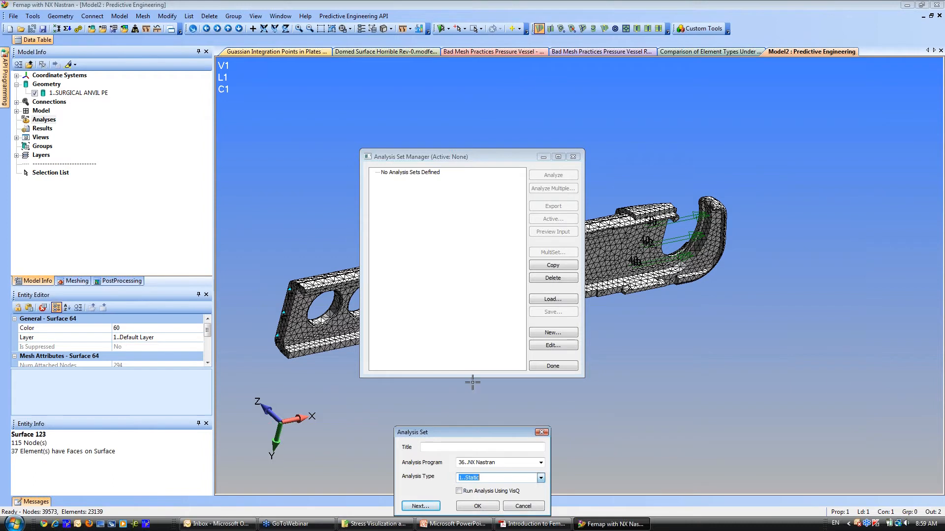
left_click(477, 506)
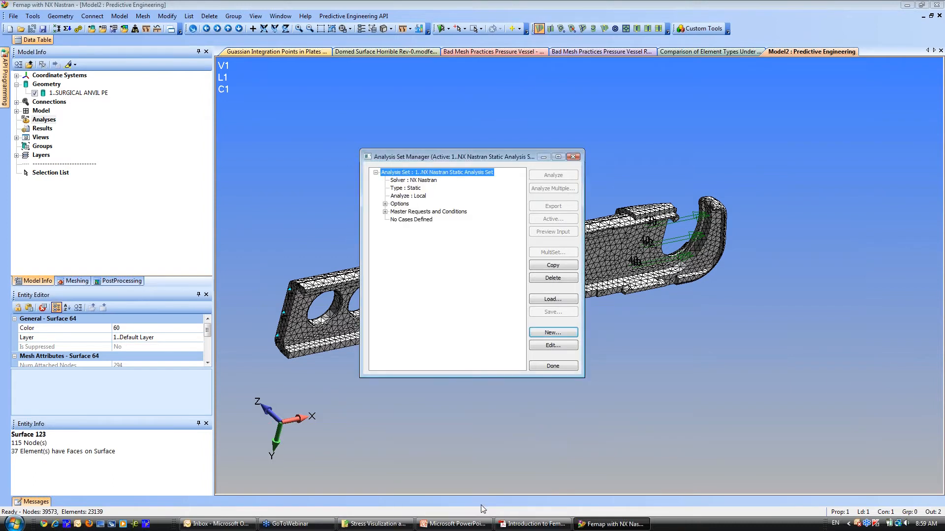
Turn off the PRGPST parameter in the static analysis set's Nastran bulk data options
left_click(547, 347)
left_click(417, 506)
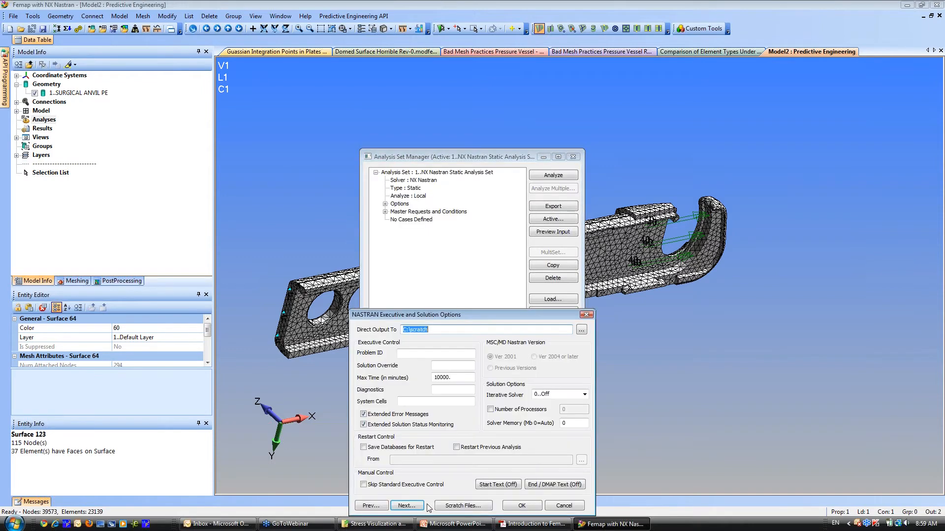
left_click(418, 506)
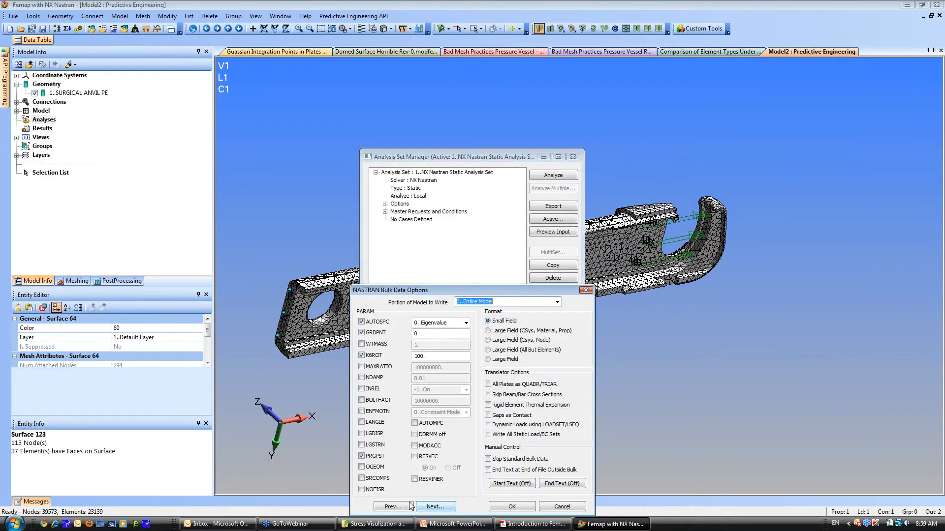
left_click(364, 457)
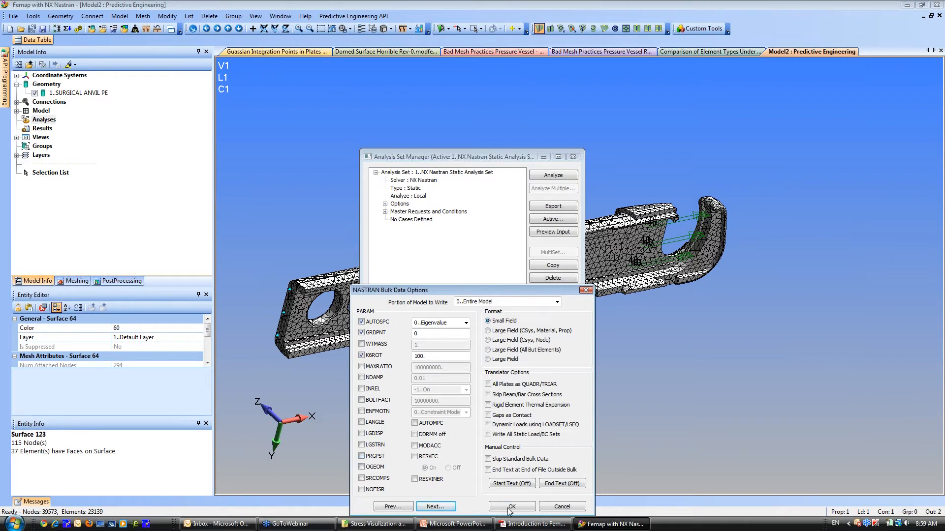
Set the solution's iterative solver to the elemental iterative option and run the static analysis
left_click(400, 509)
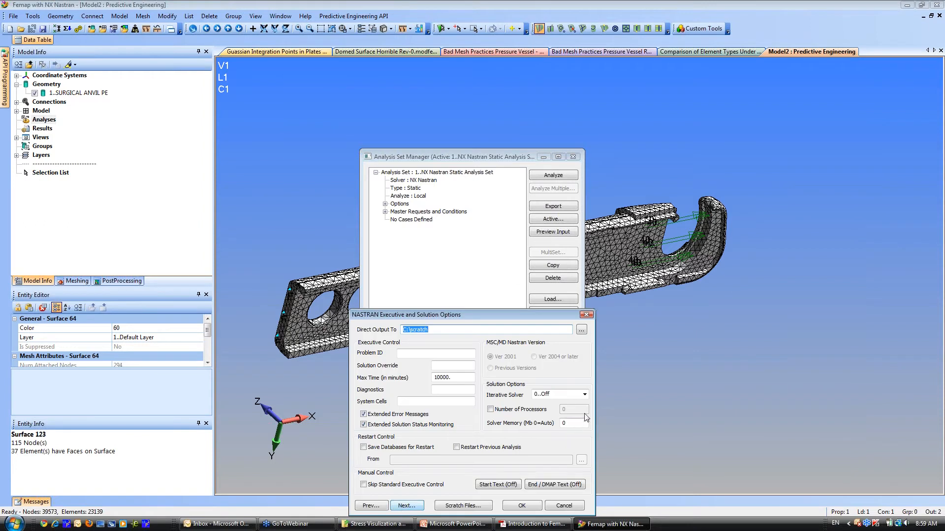
left_click(584, 395)
left_click(555, 420)
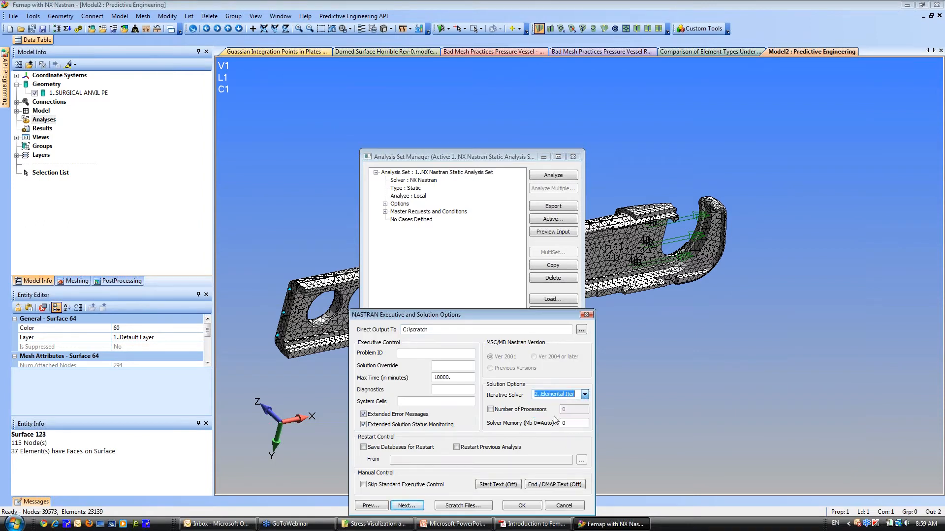
left_click(517, 507)
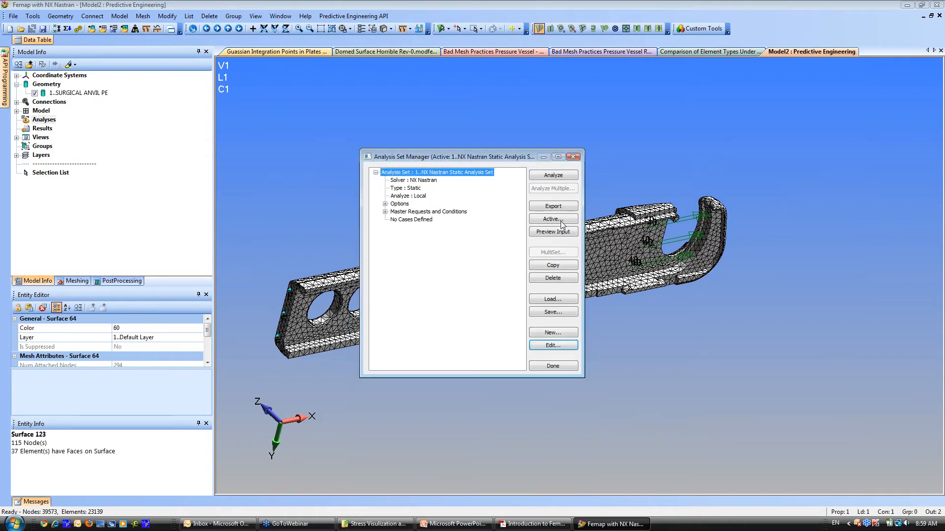
left_click(551, 175)
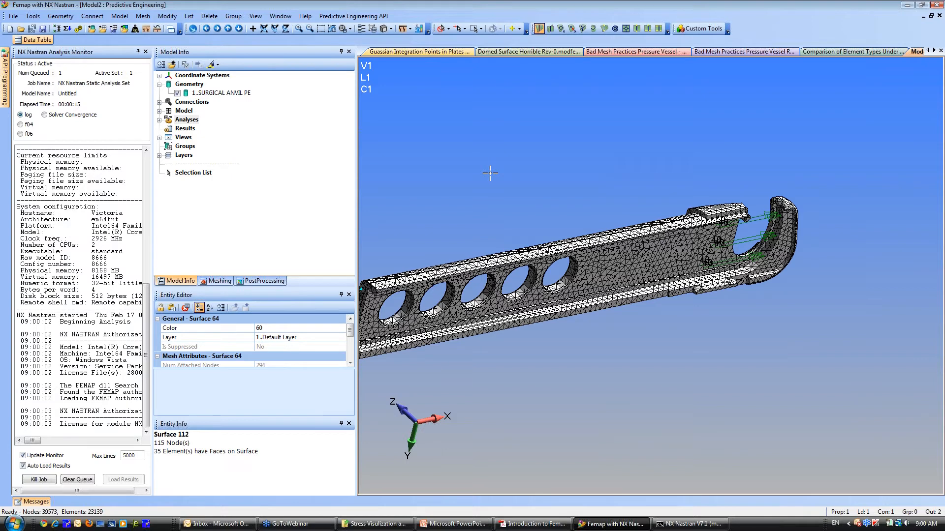
Examine the f06 output in an enlarged analysis monitor, comparing the OLOAD and SPCFORCE resultants, and dock the monitor again
left_click(47, 115)
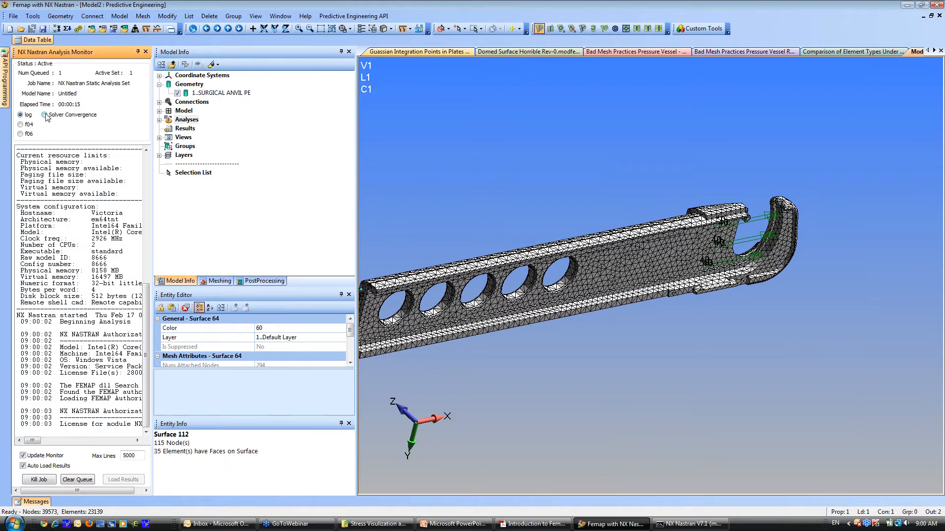
left_click(21, 134)
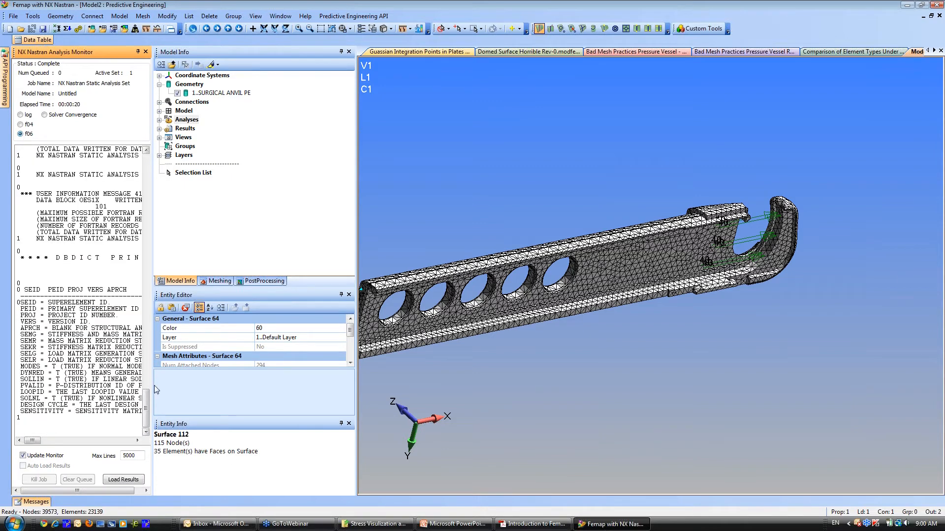
left_click_drag(147, 403, 148, 351)
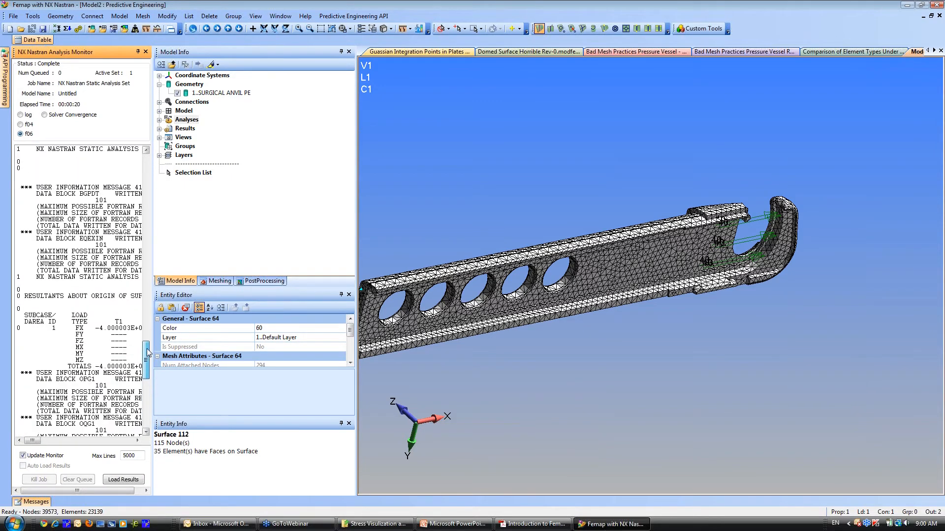
double_click(102, 52)
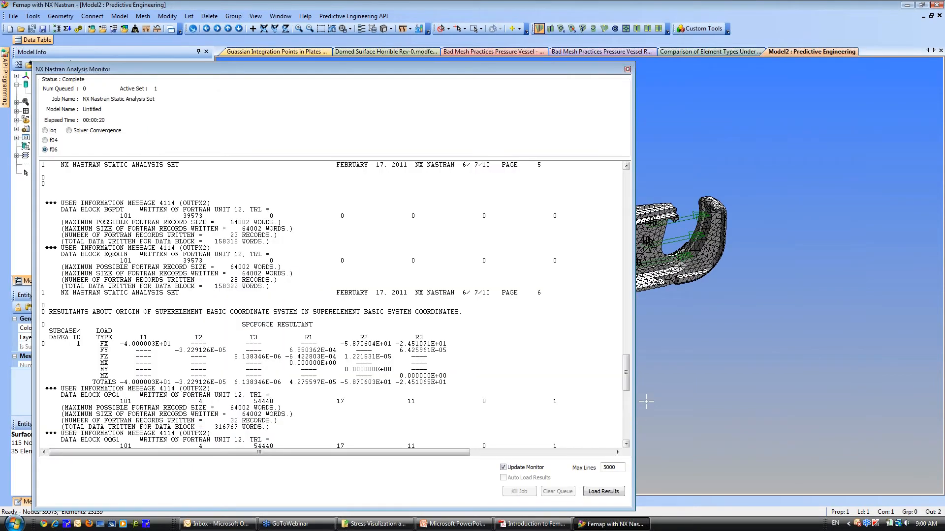
left_click_drag(630, 377, 619, 308)
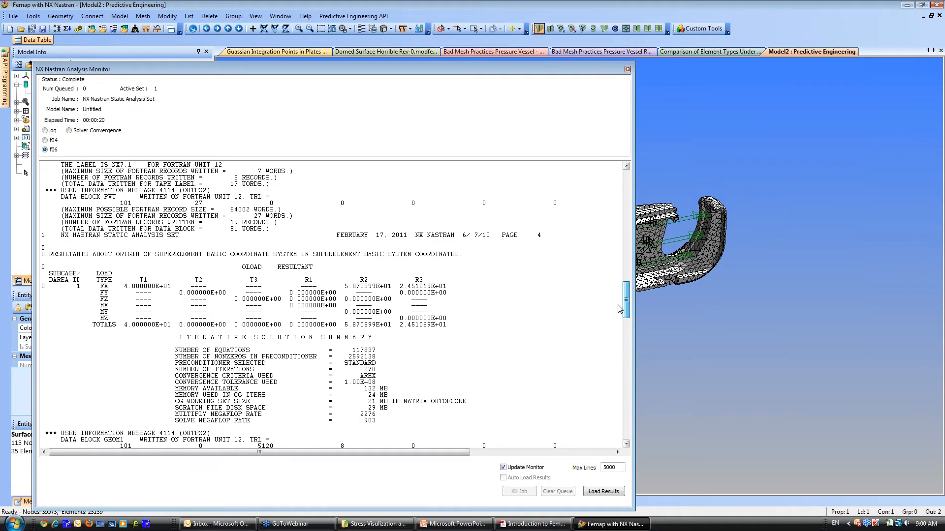
left_click_drag(619, 309, 618, 385)
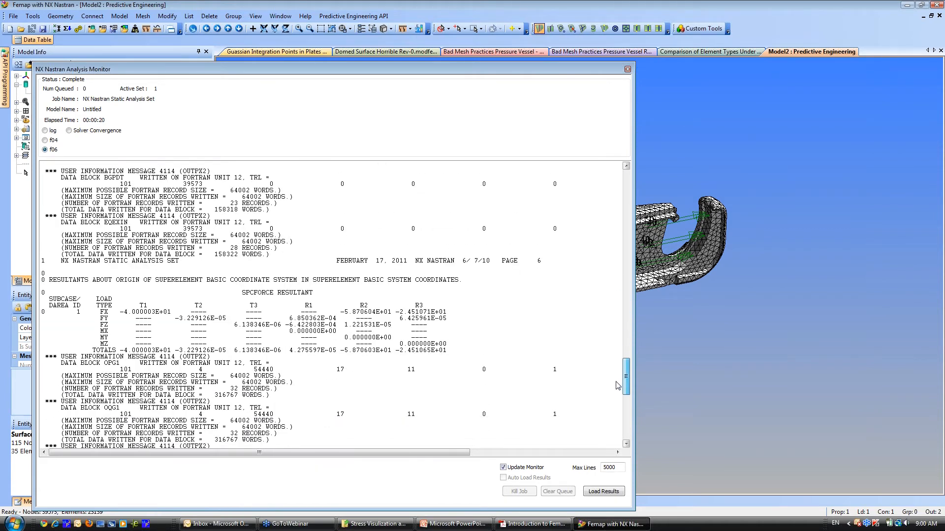
double_click(527, 70)
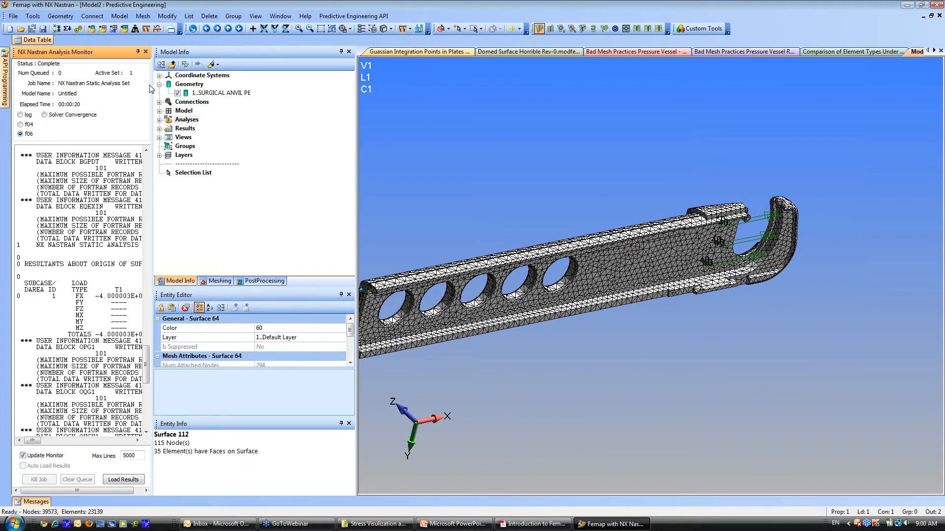
Put the analysis monitor away, expand the model's results, and expand the deform and contour settings of the postprocessing toolbox
left_click(145, 52)
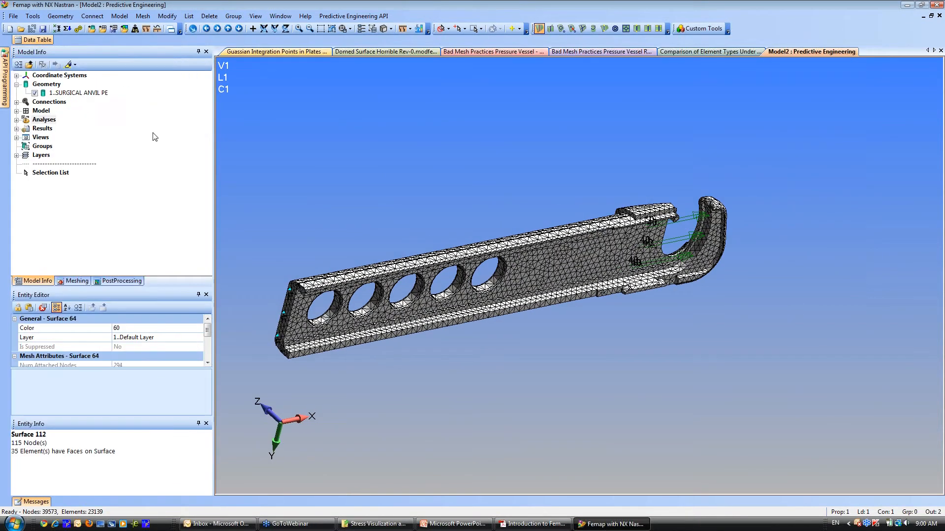
left_click(16, 129)
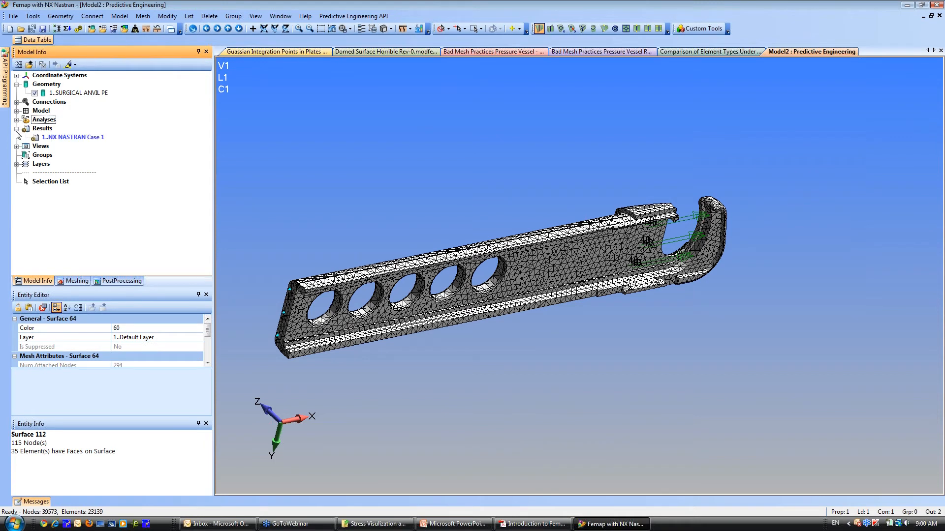
left_click(110, 282)
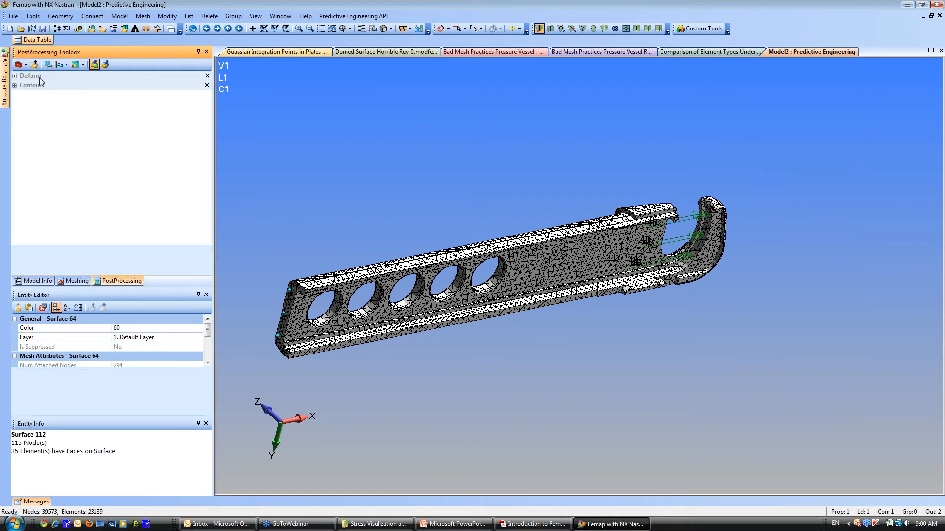
left_click(14, 76)
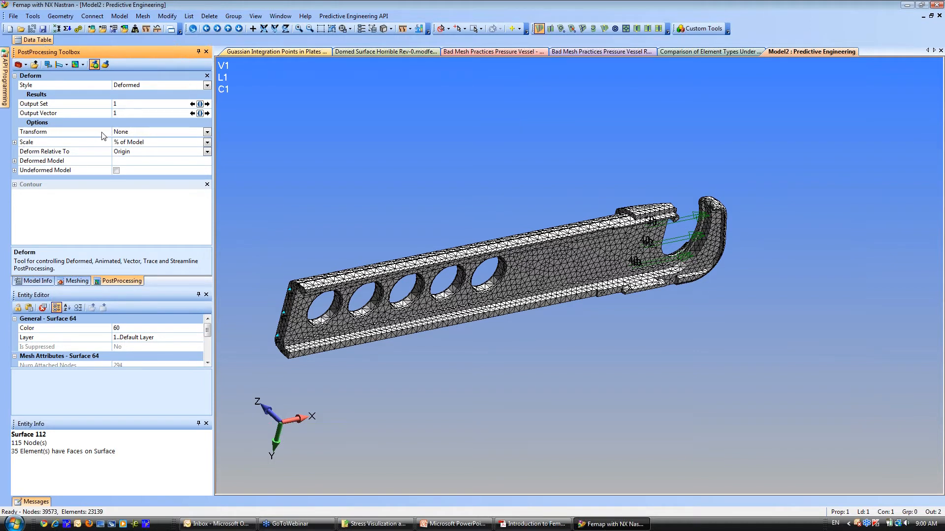
left_click(17, 183)
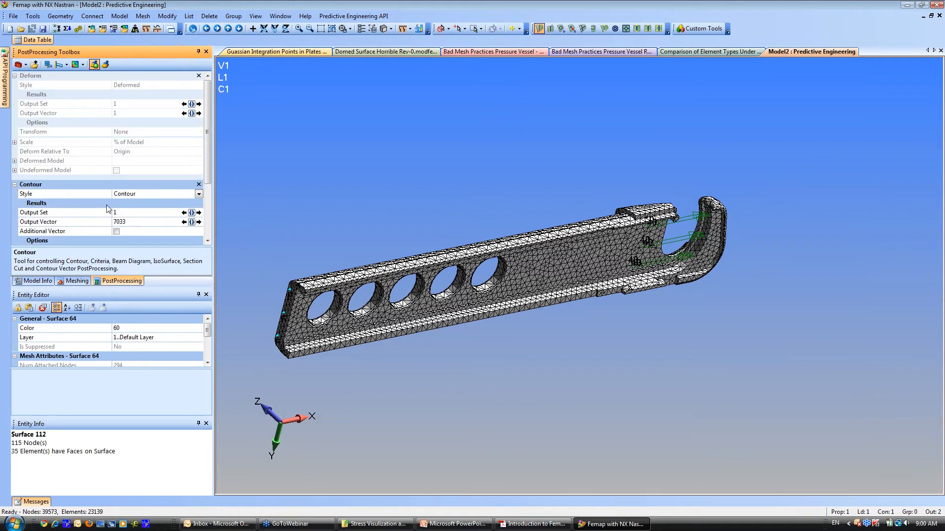
Set the contour output vector to 60031..Solid Von Mises Stress and look through the remaining contour options
left_click(165, 197)
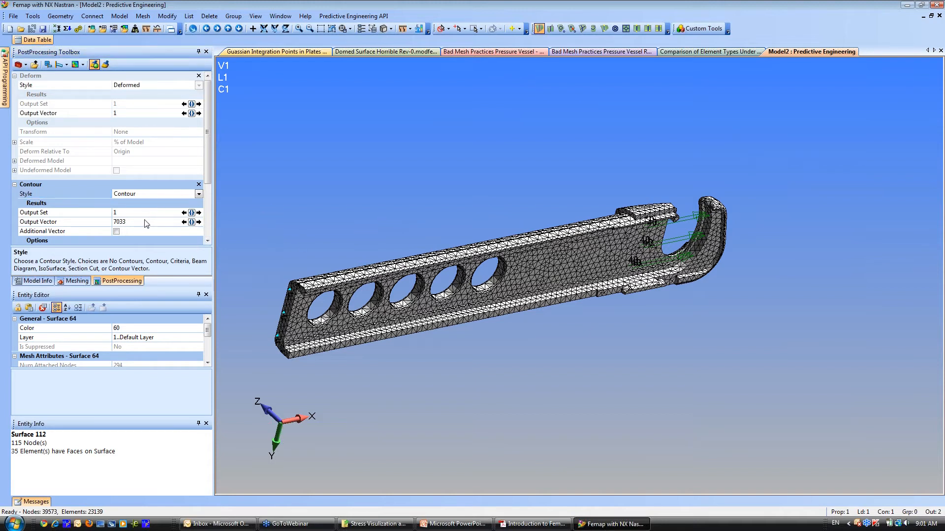
left_click(175, 225)
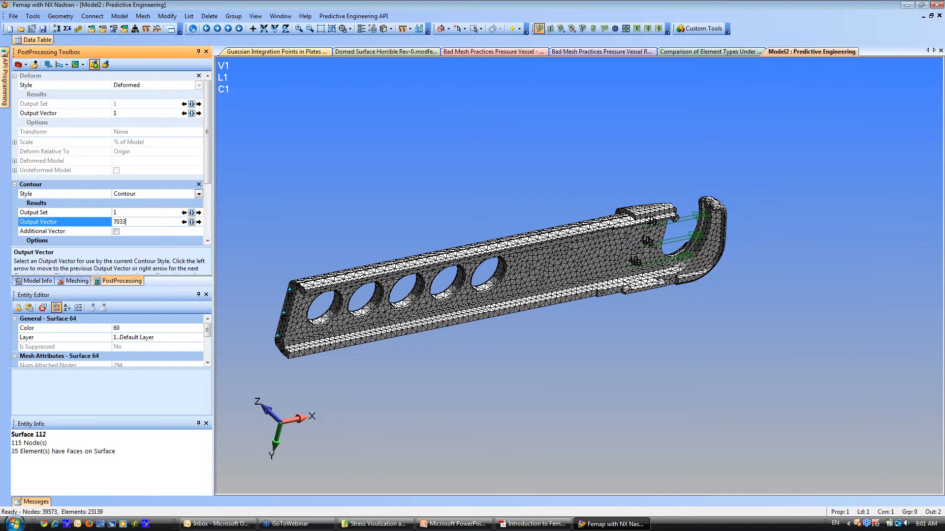
left_click(199, 222)
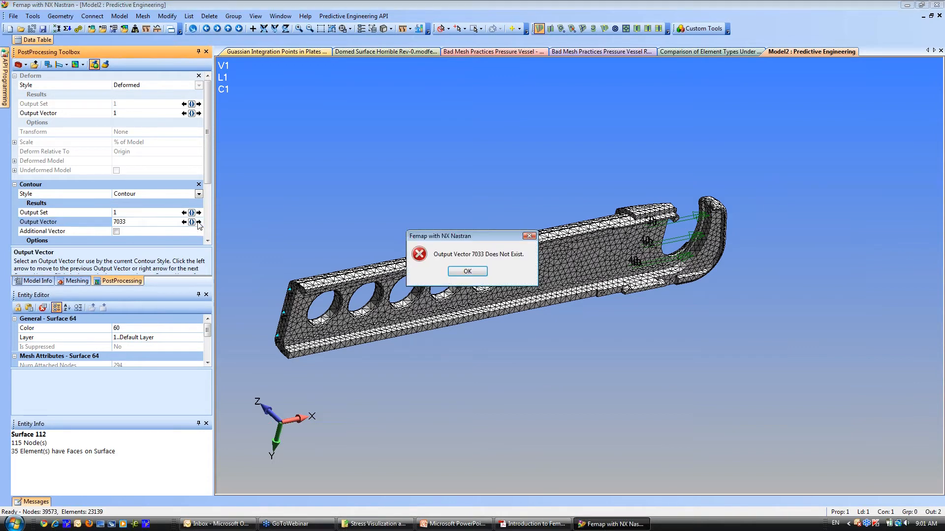
left_click(468, 272)
left_click(191, 222)
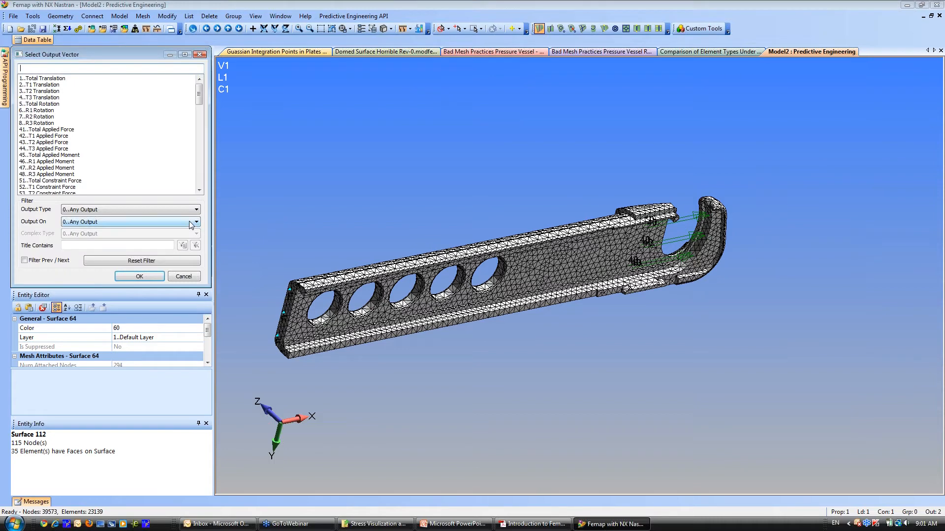
left_click_drag(200, 114, 198, 134)
left_click(89, 117)
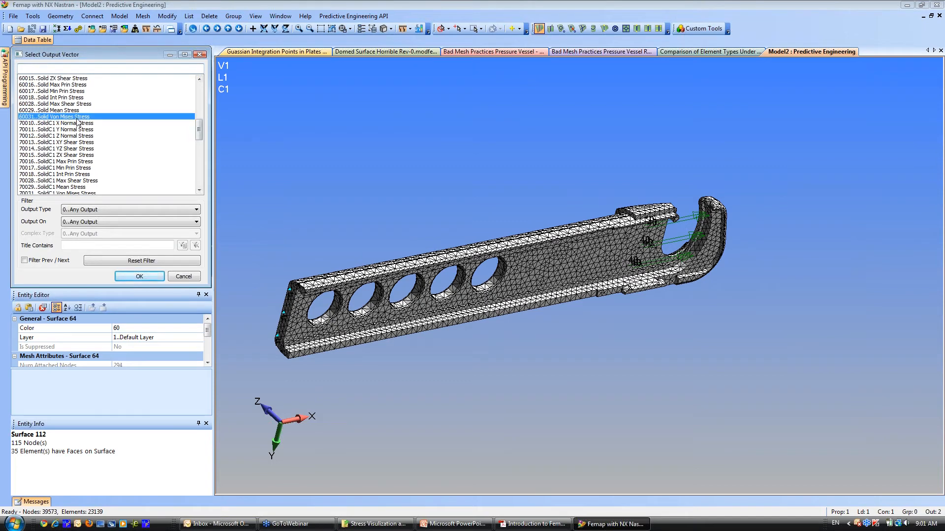
left_click(140, 276)
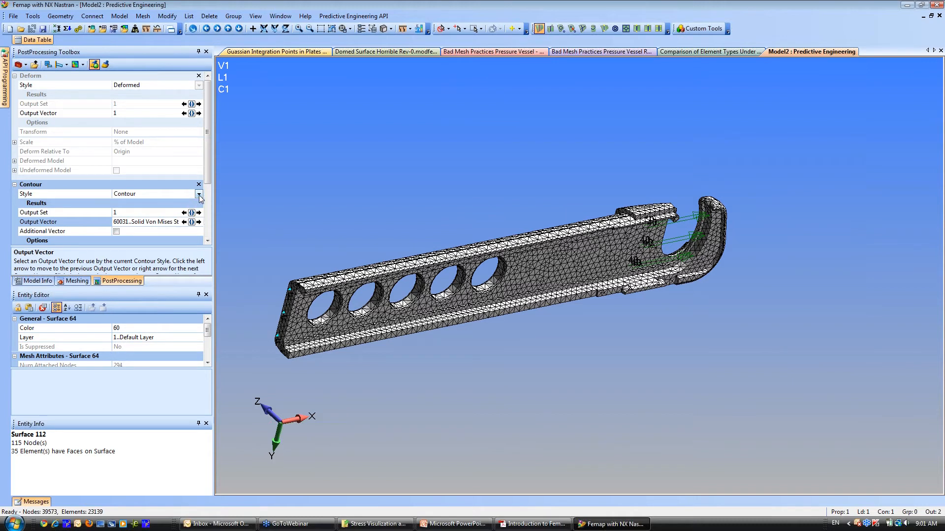
left_click(207, 241)
left_click(206, 241)
left_click(207, 241)
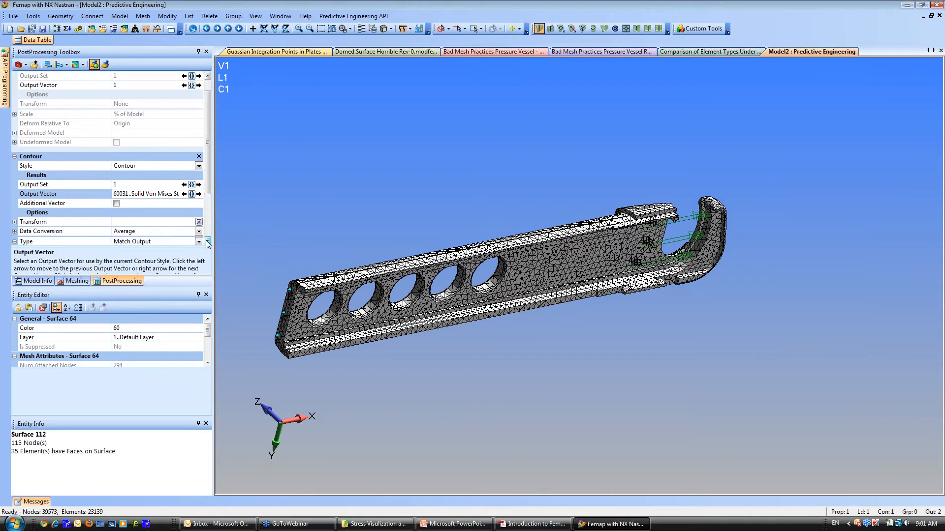
left_click(207, 241)
left_click(207, 241)
left_click(206, 241)
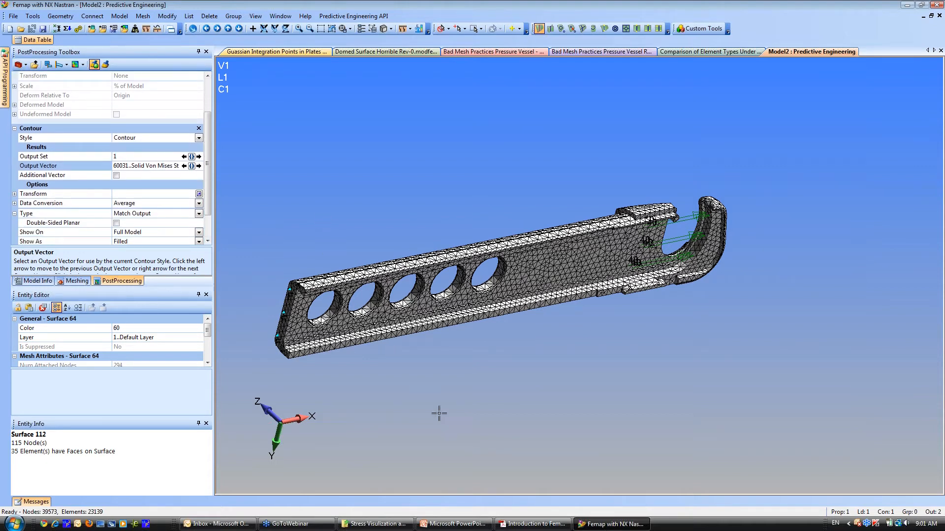
Display a deformed contour plot of NX NASTRAN Case 1 using Total Translation for deformation and Solid Von Mises Stress for contour
key("F5")
left_click(526, 493)
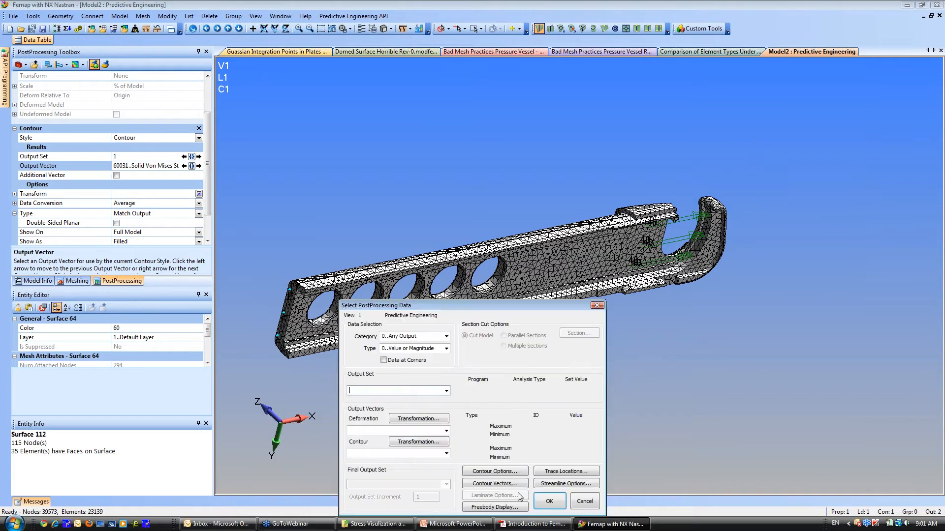
left_click(446, 391)
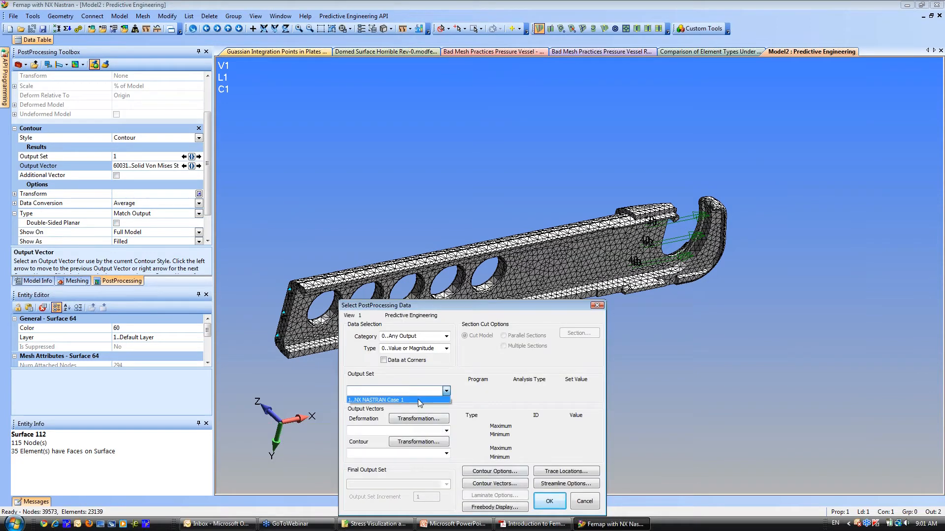
left_click(418, 400)
left_click(446, 431)
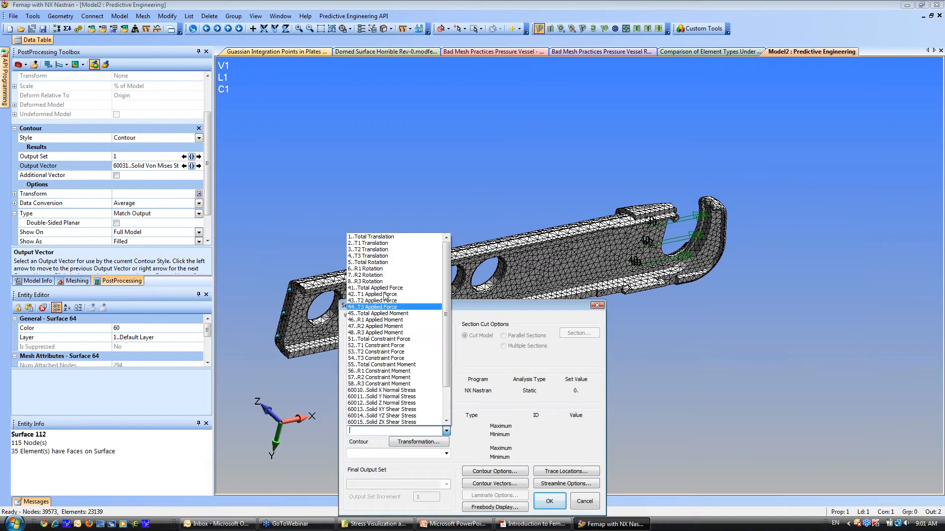
left_click(364, 237)
left_click(446, 453)
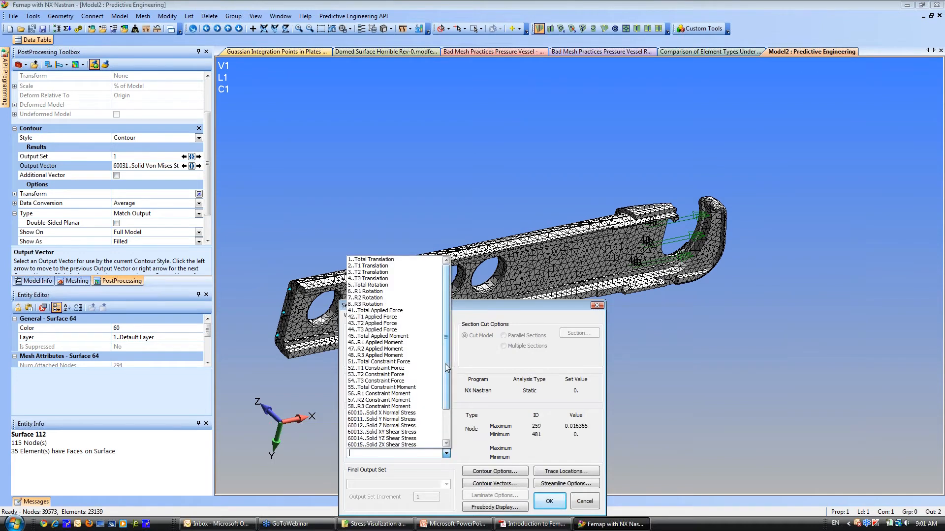
left_click_drag(446, 359, 448, 436)
left_click(414, 445)
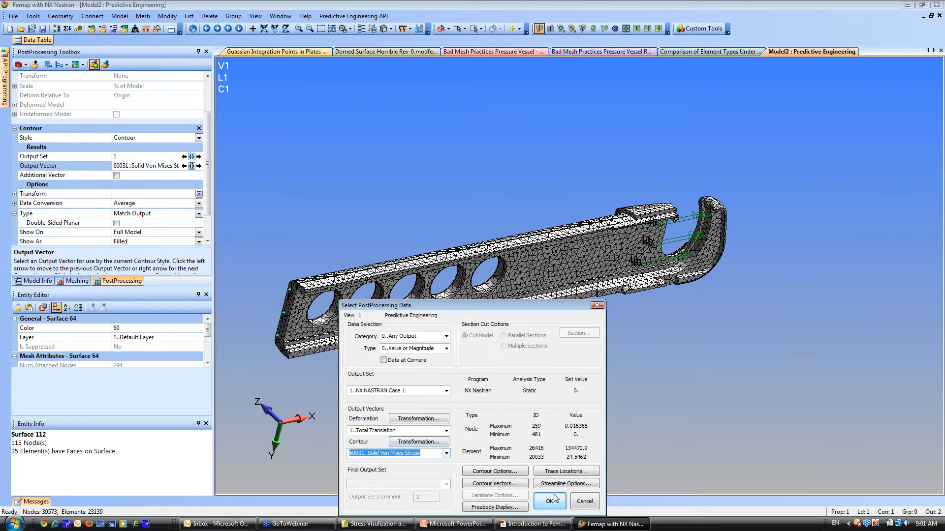
left_click(549, 506)
left_click(552, 475)
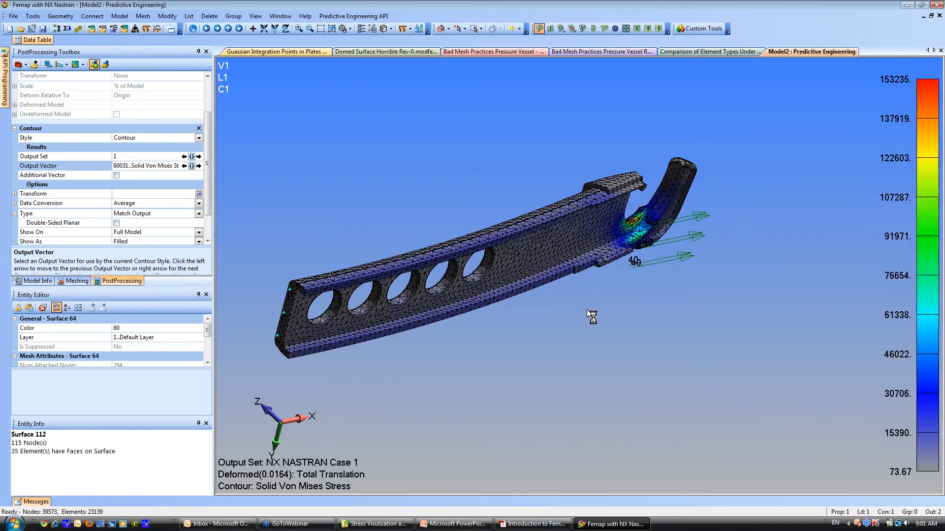
Examine the von Mises stress contour close up at the inner notch of the anvil's hook
scroll(547, 315, "up", 3)
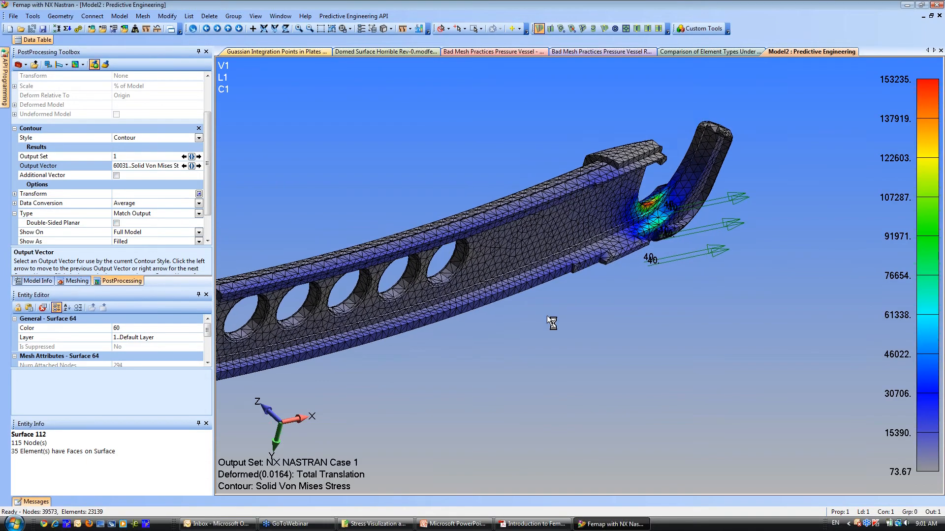
middle_click_drag(533, 333, 509, 342)
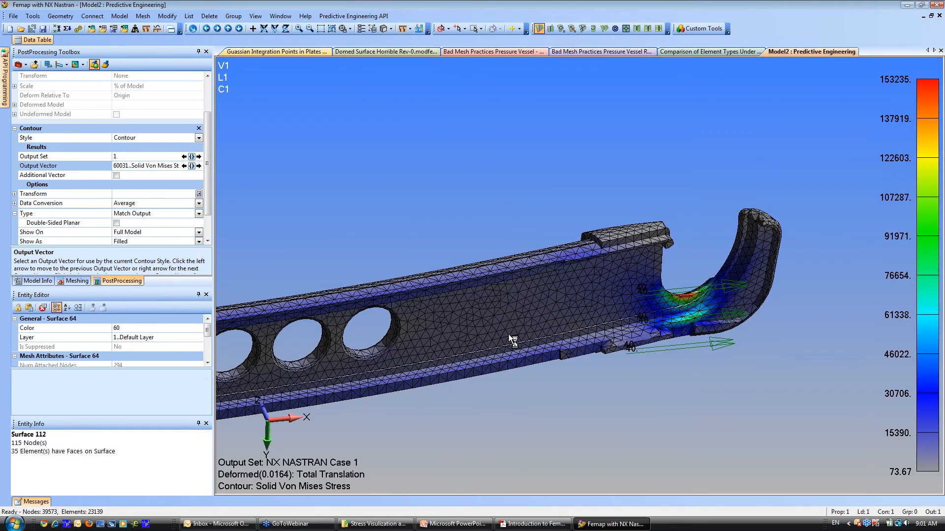
middle_click_drag(613, 296, 521, 298, "ctrl")
scroll(535, 373, "up", 5)
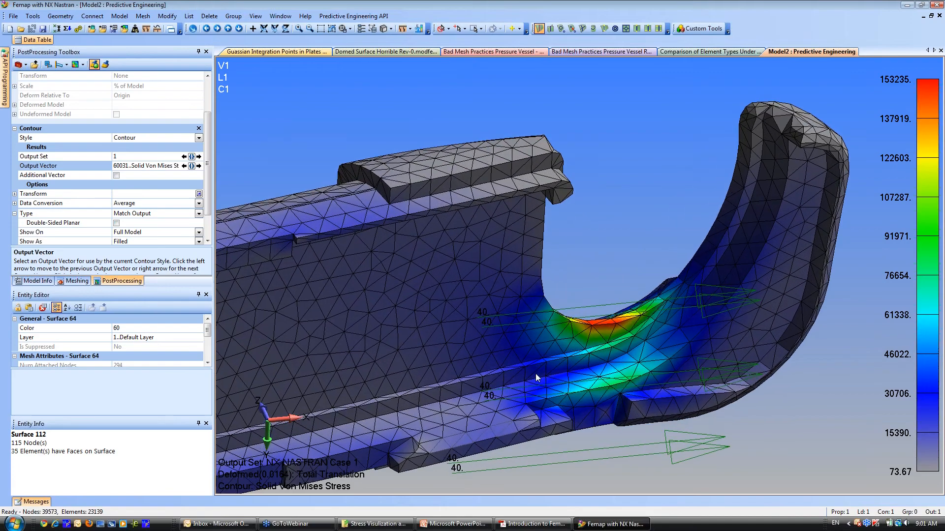
middle_click_drag(531, 352, 441, 438, "shift")
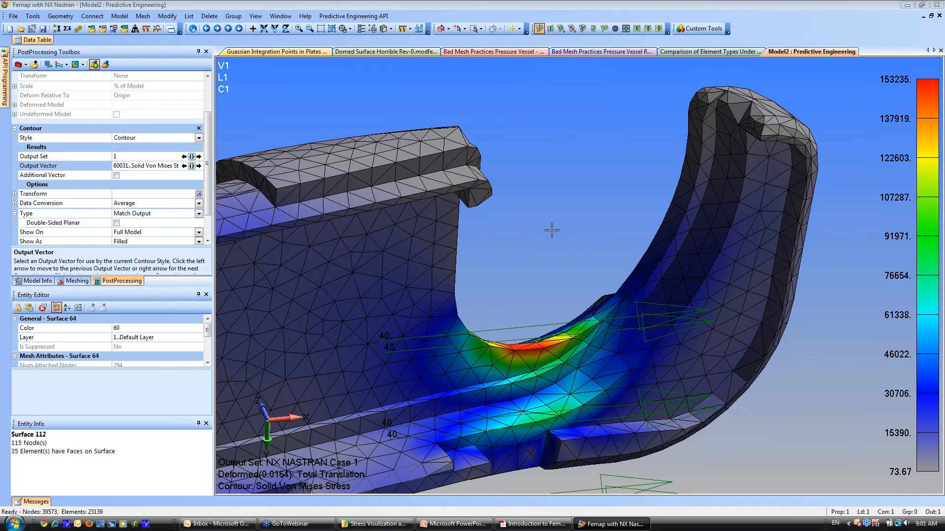
scroll(555, 320, "up", 3)
middle_click_drag(521, 364, 516, 391)
middle_click_drag(432, 234, 419, 184, "ctrl")
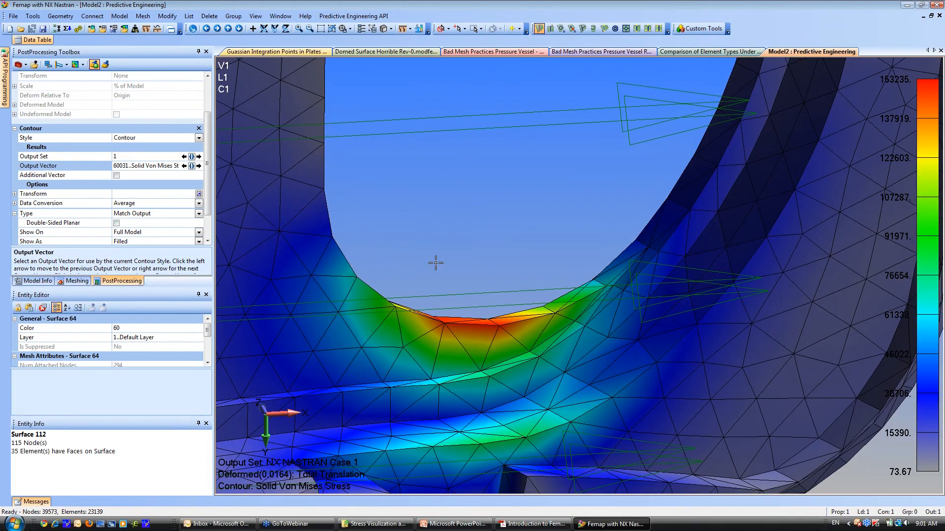
Set the selector to elements and float the entity information pane at a larger size to query stresses at the notch
left_click(449, 29)
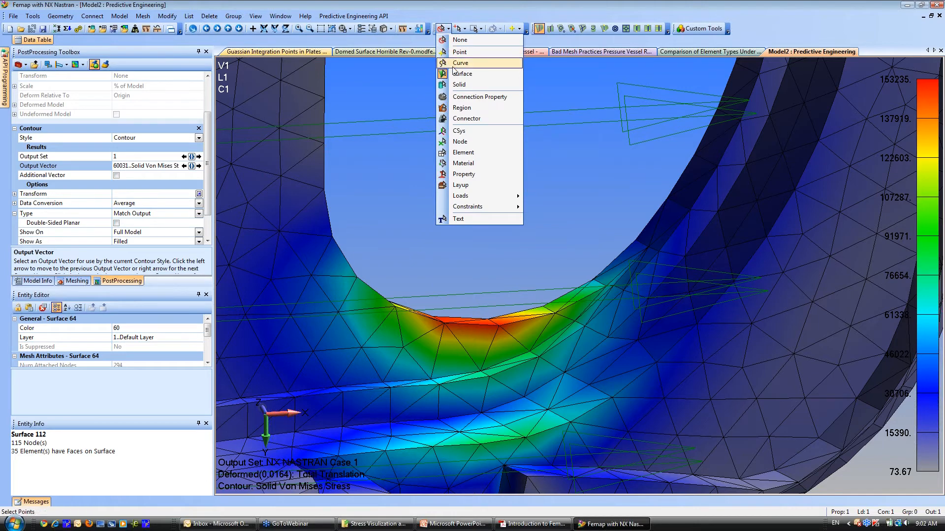
left_click(462, 152)
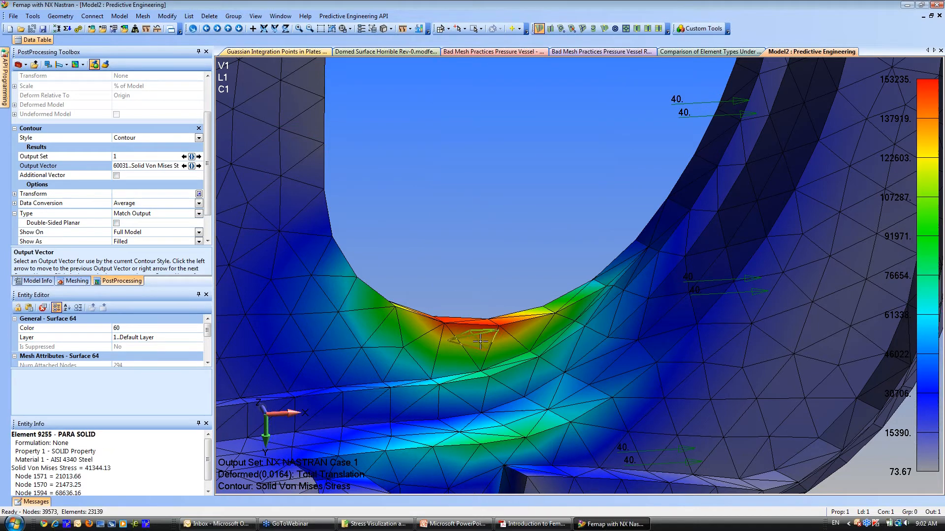
mouse_move(474, 333)
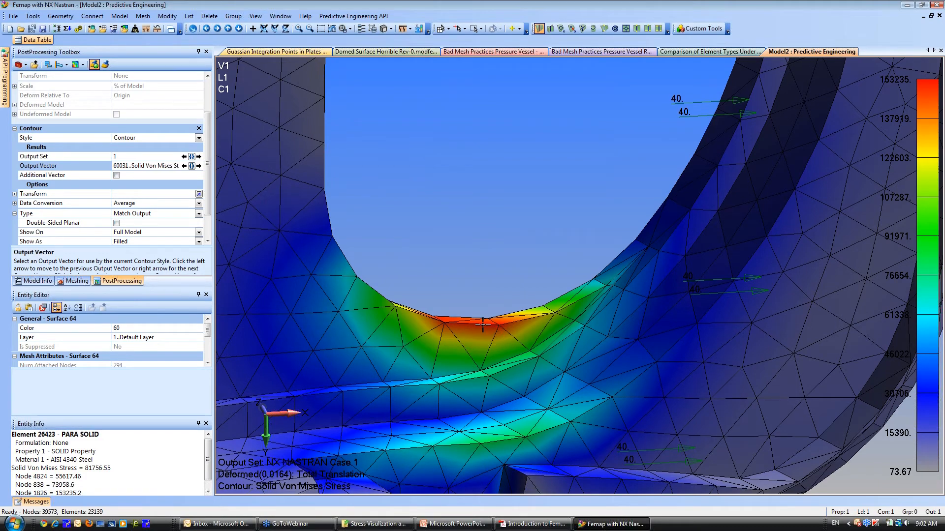
middle_click_drag(479, 347, 503, 278, "ctrl")
scroll(504, 298, "up", 1)
left_click_drag(169, 421, 195, 189)
left_click_drag(244, 260, 300, 362)
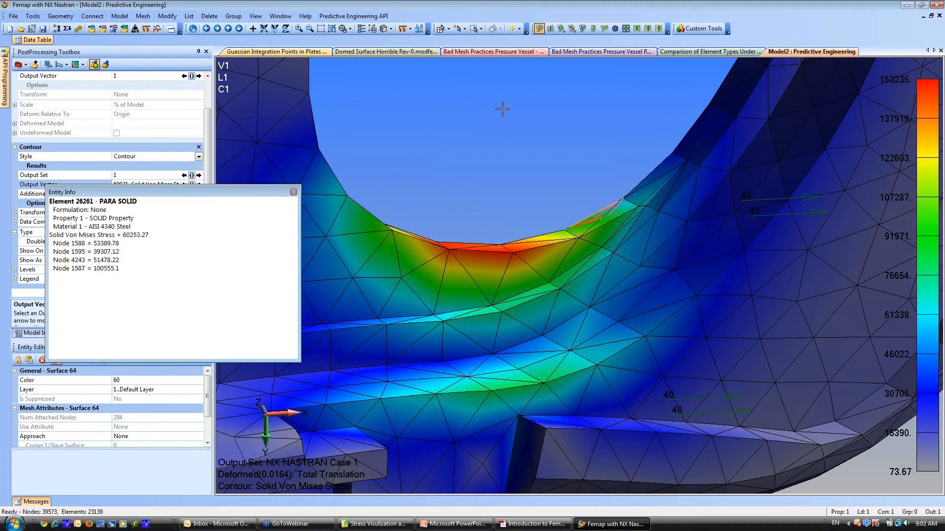
Compare the element and corner-node von Mises stresses around the notch, and dock the entity information pane again
right_click(465, 129)
left_click(488, 263)
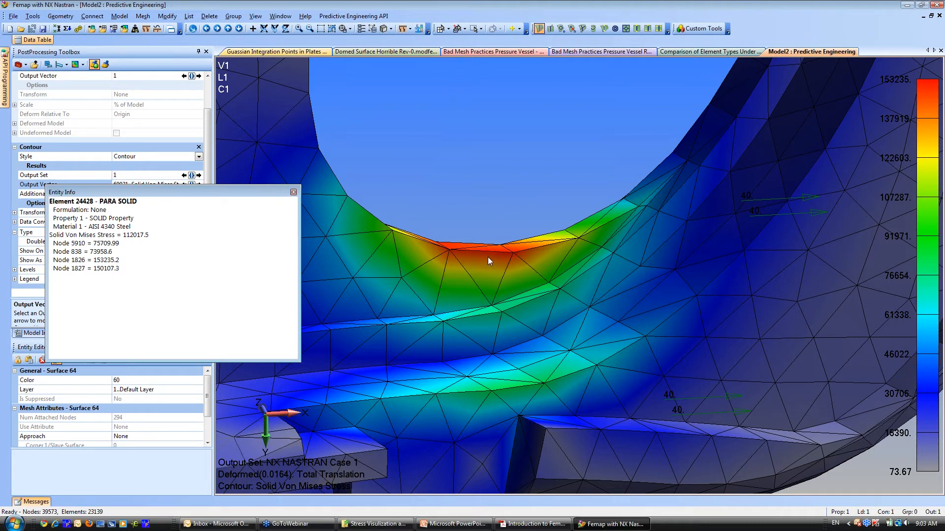
left_click(812, 222)
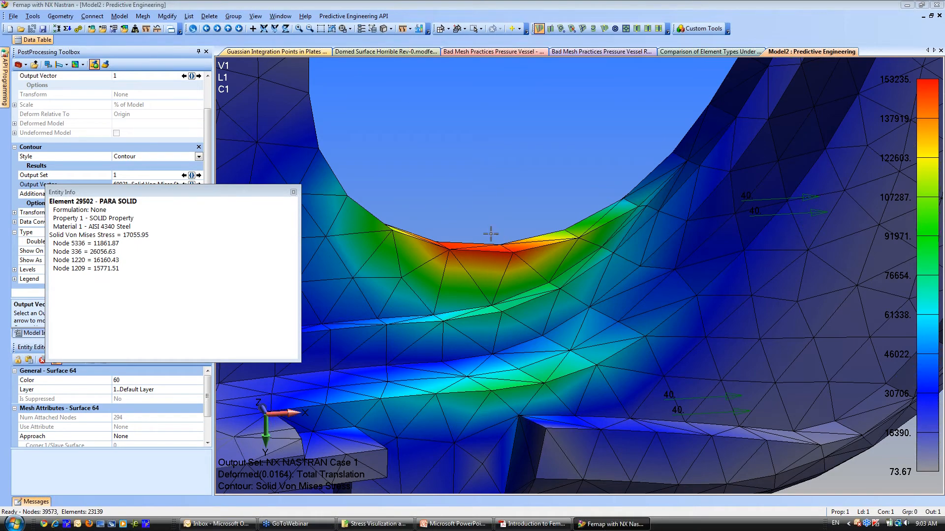
scroll(510, 281, "down", 5)
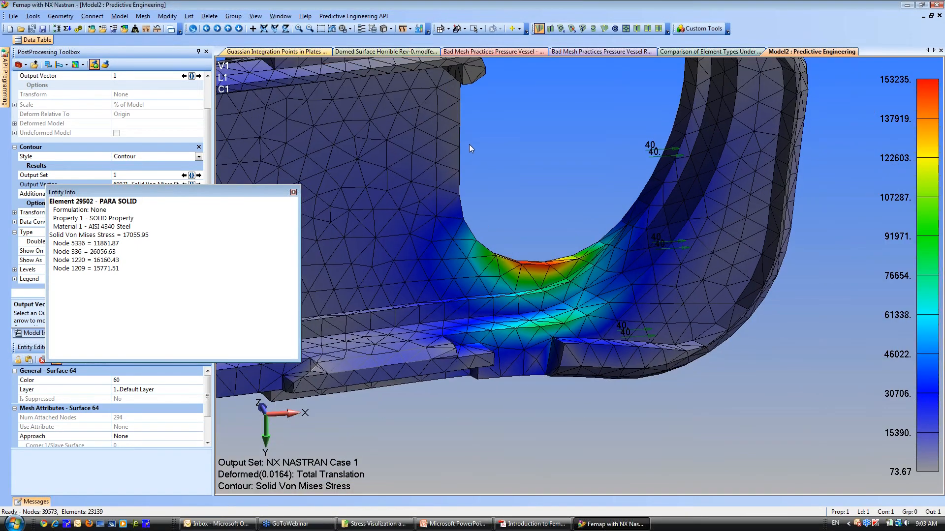
scroll(443, 248, "down", 2)
left_click(432, 295)
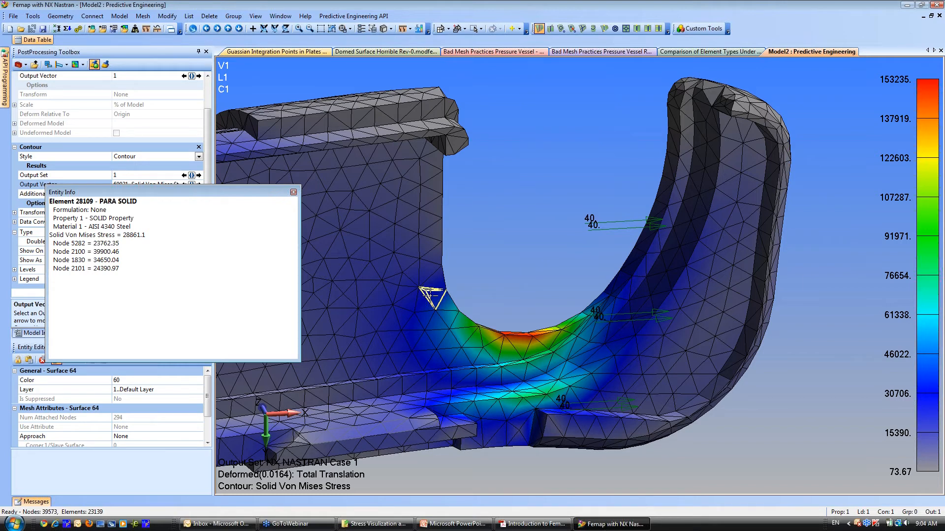
double_click(252, 193)
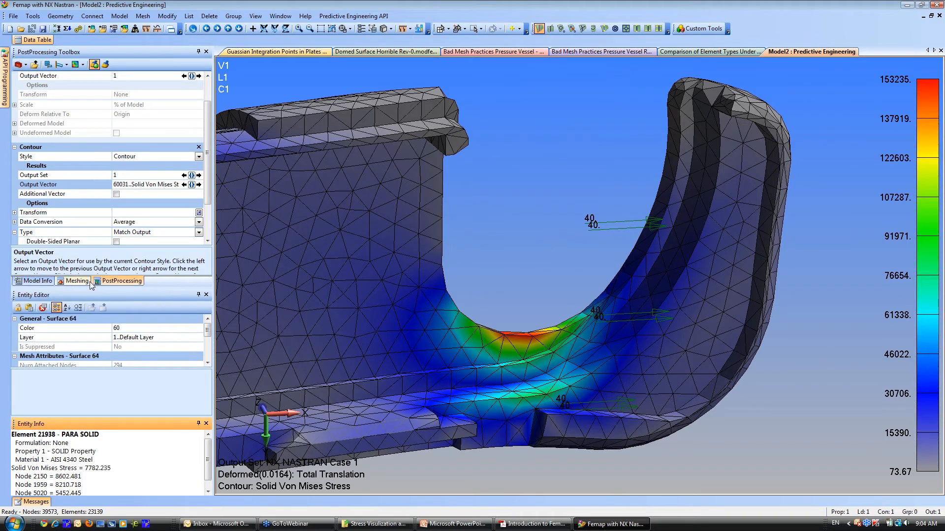
Set both the deformed style and the contour style of the view to None - Model Only
key("F5")
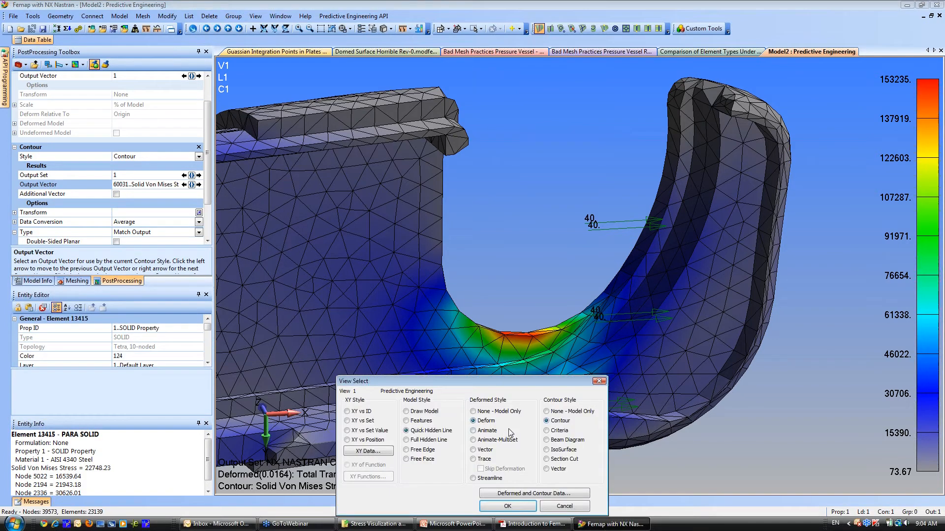
left_click(547, 412)
left_click(481, 412)
left_click(507, 507)
Contour the Jacobian element quality on the anvil and examine the elements around the hook's inner notch
left_click(419, 28)
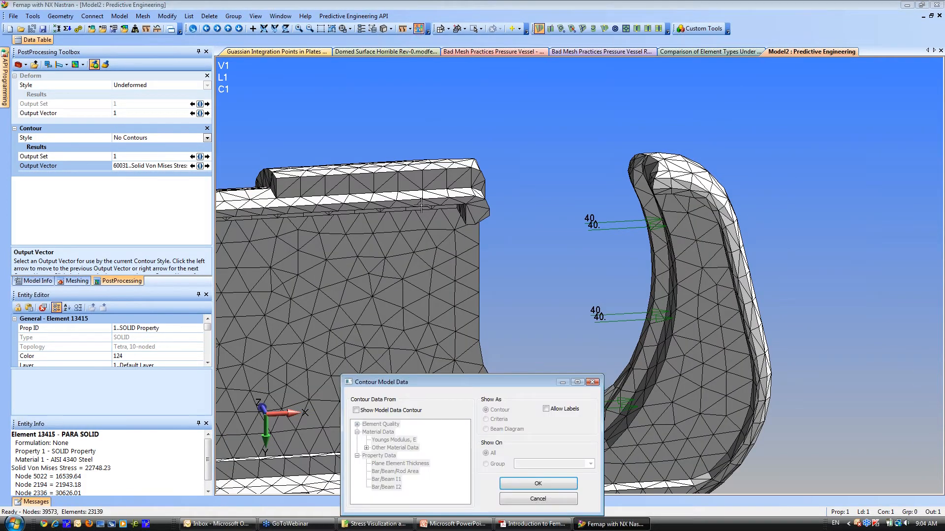
left_click(356, 410)
left_click(357, 425)
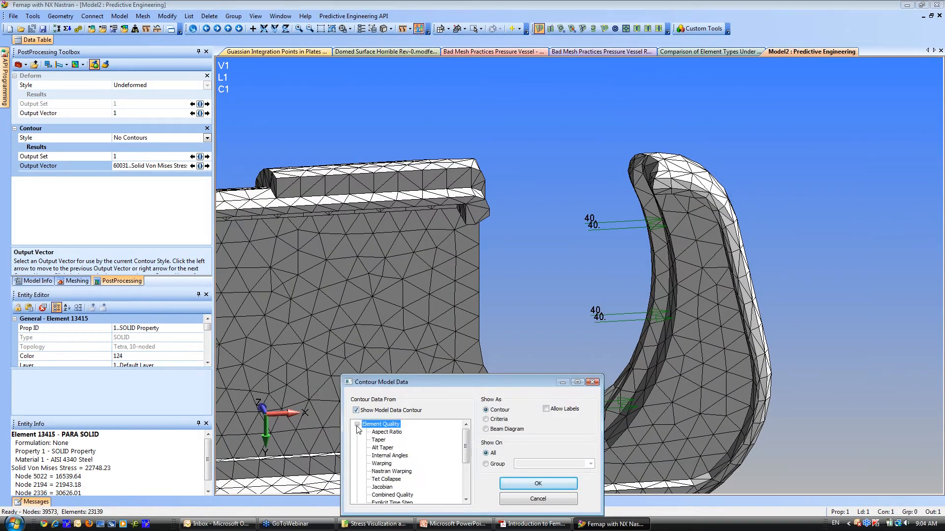
left_click(382, 487)
left_click(539, 485)
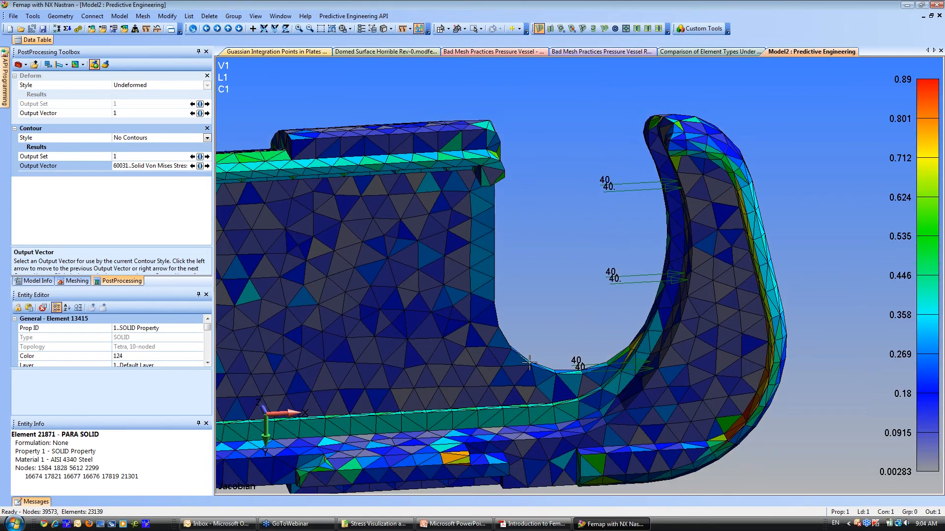
scroll(529, 363, "up", 4)
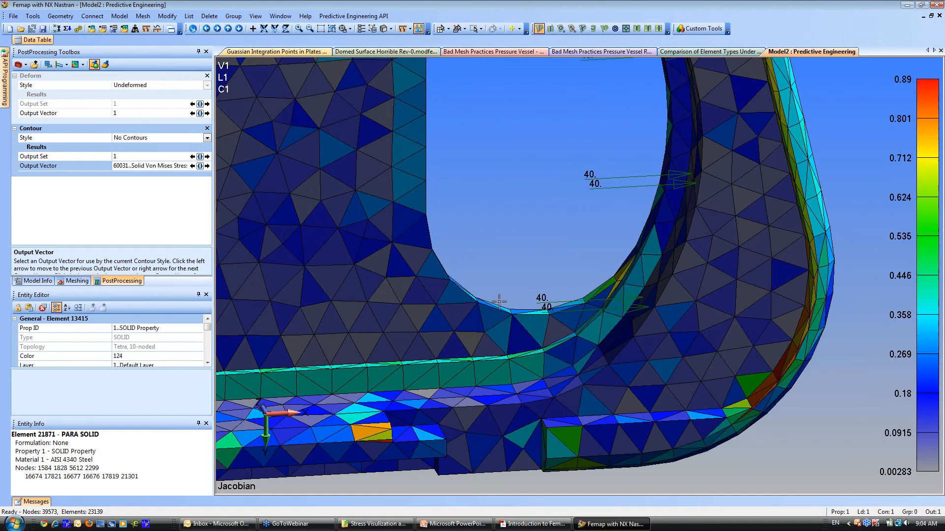
scroll(509, 360, "up", 3)
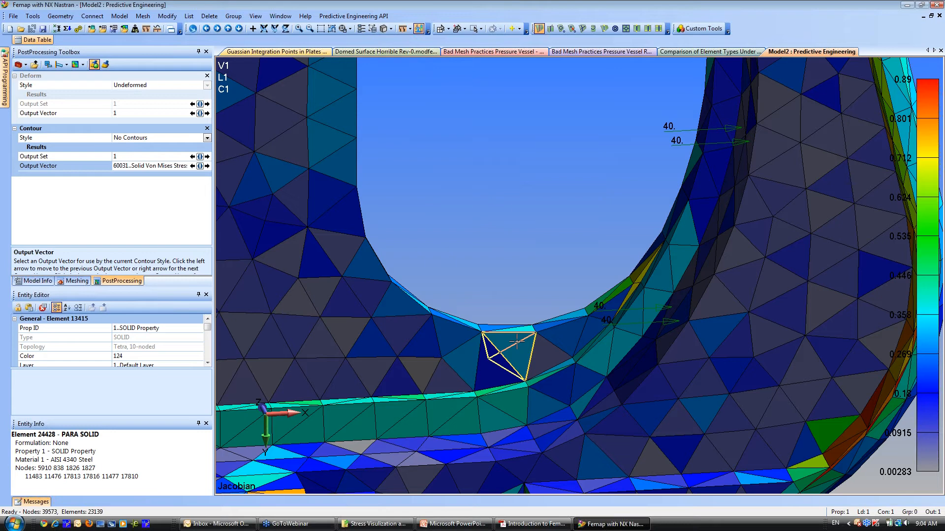
scroll(492, 350, "down", 3)
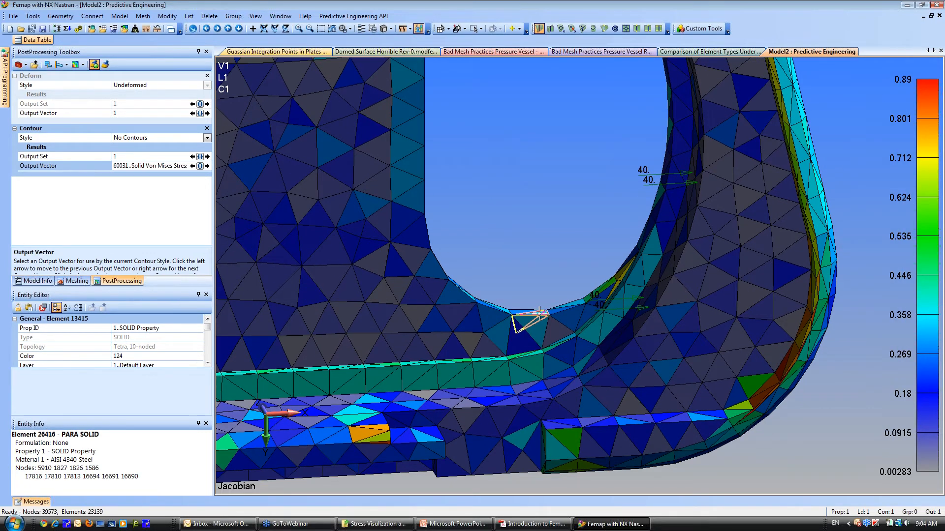
scroll(523, 224, "down", 3)
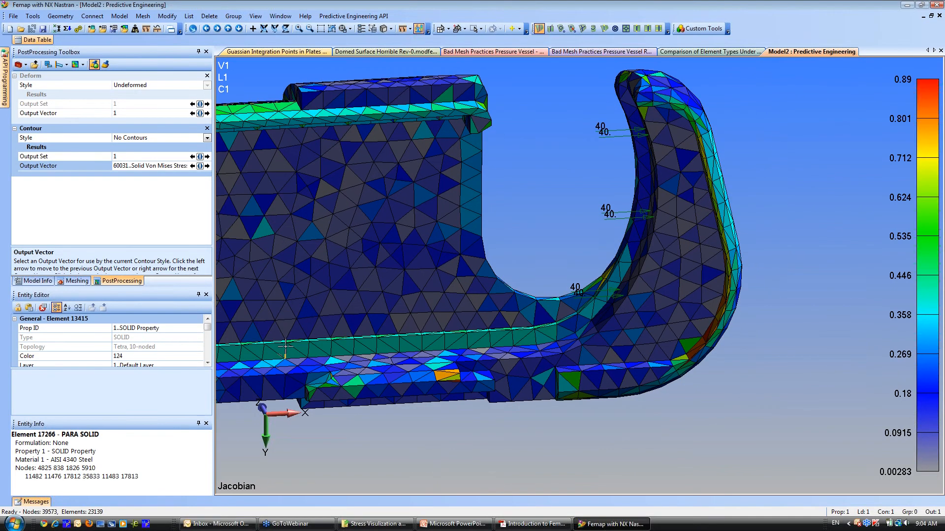
Turn off the model data contour and restore the Deform and Contour styles on the anvil
left_click(419, 28)
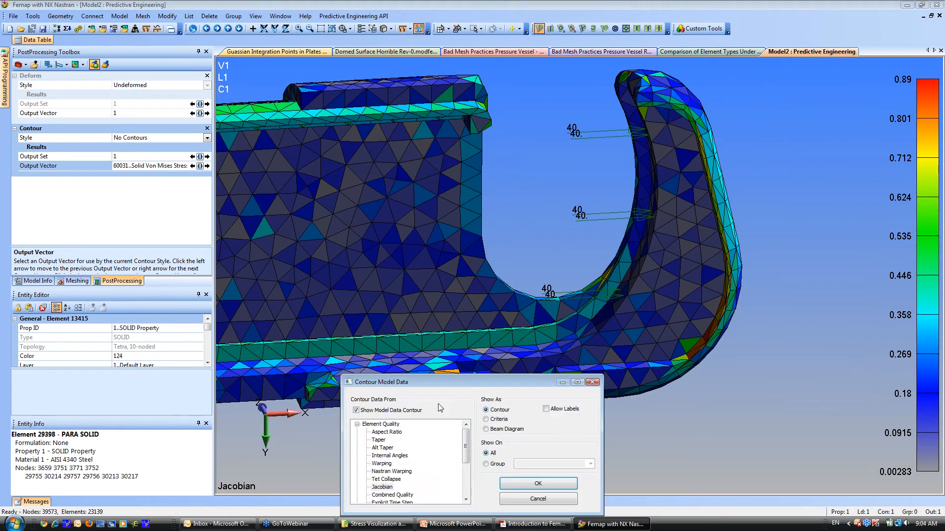
left_click(355, 410)
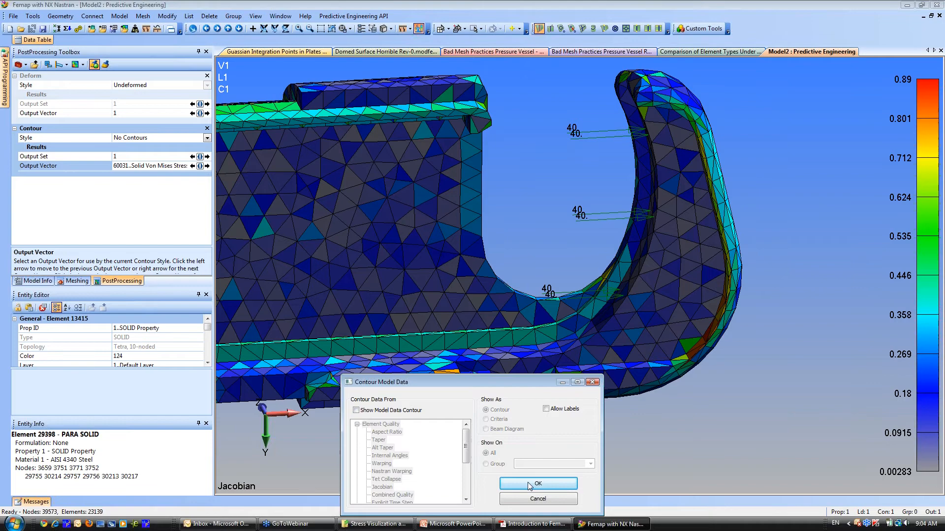
left_click(534, 482)
key("F5")
left_click(546, 421)
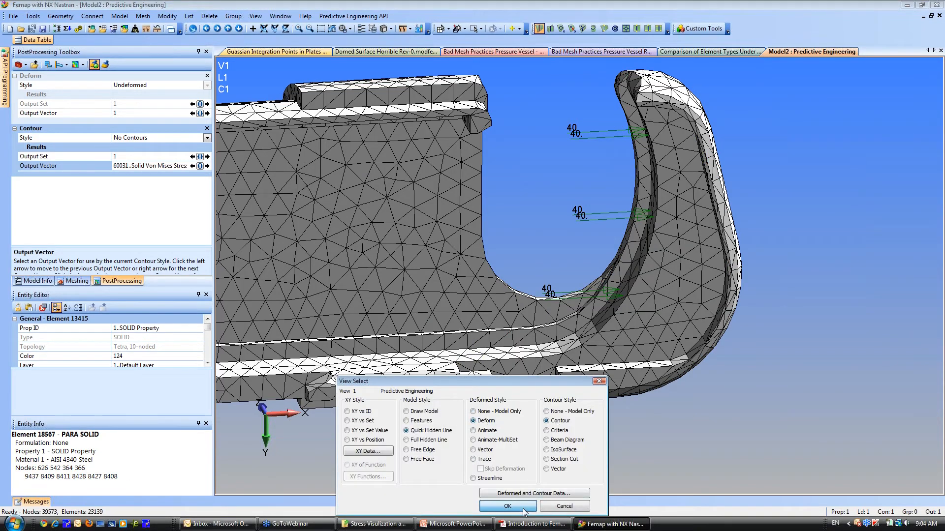
left_click(507, 506)
middle_click_drag(492, 313, 495, 419, "ctrl")
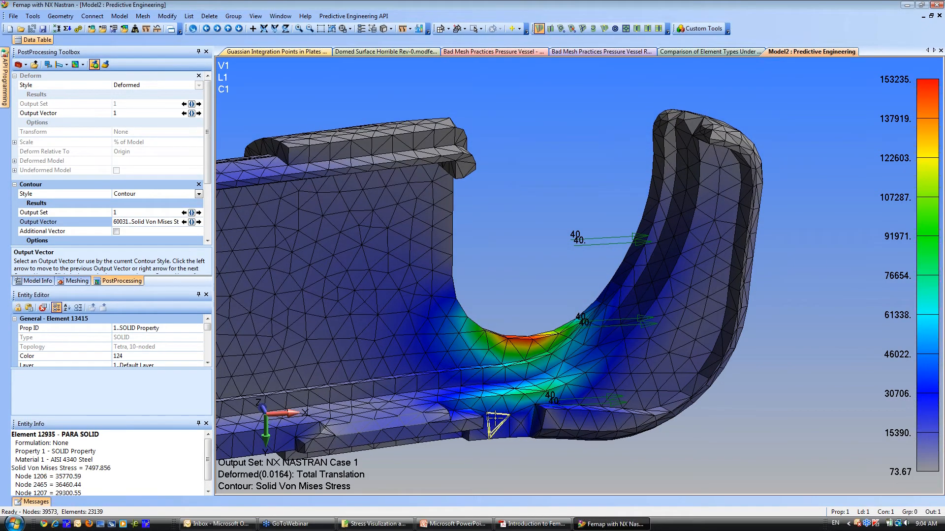
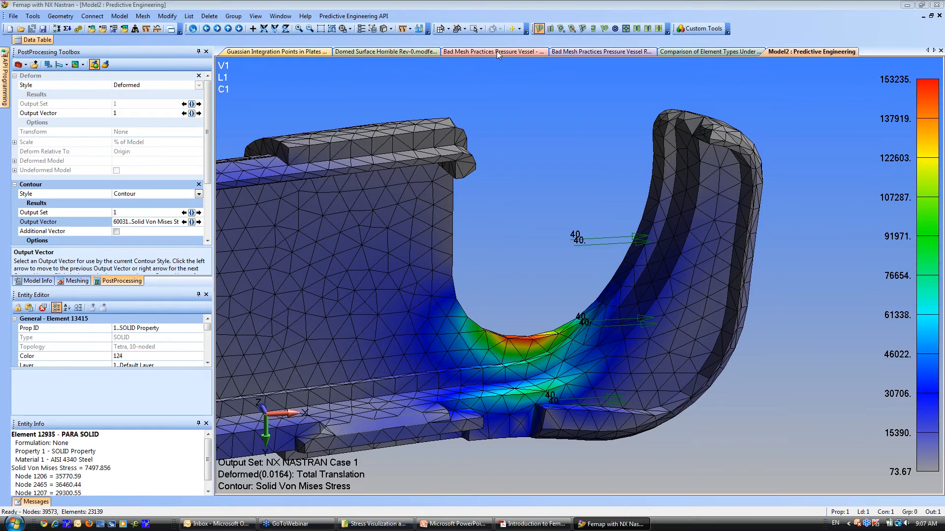
Switch to the Comparison of Element Types Under Simple Bending Post Processing model
left_click(594, 51)
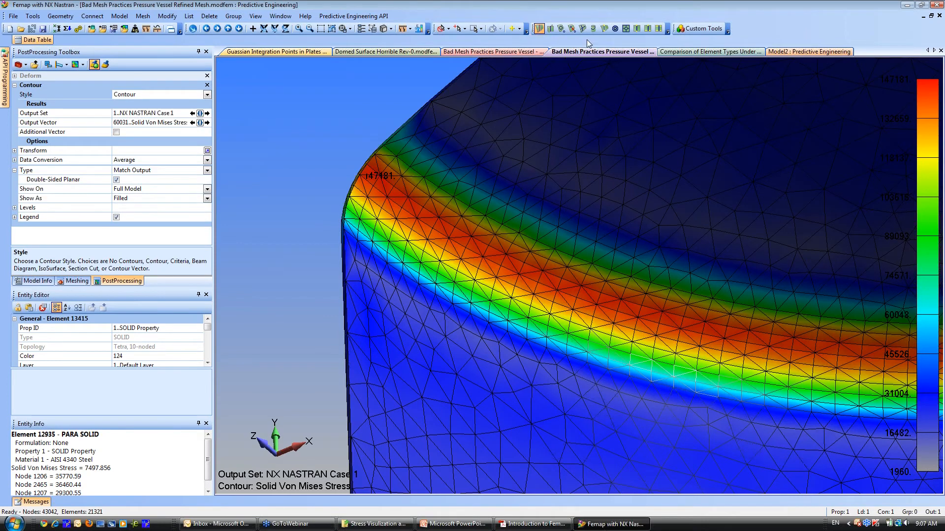
left_click(663, 52)
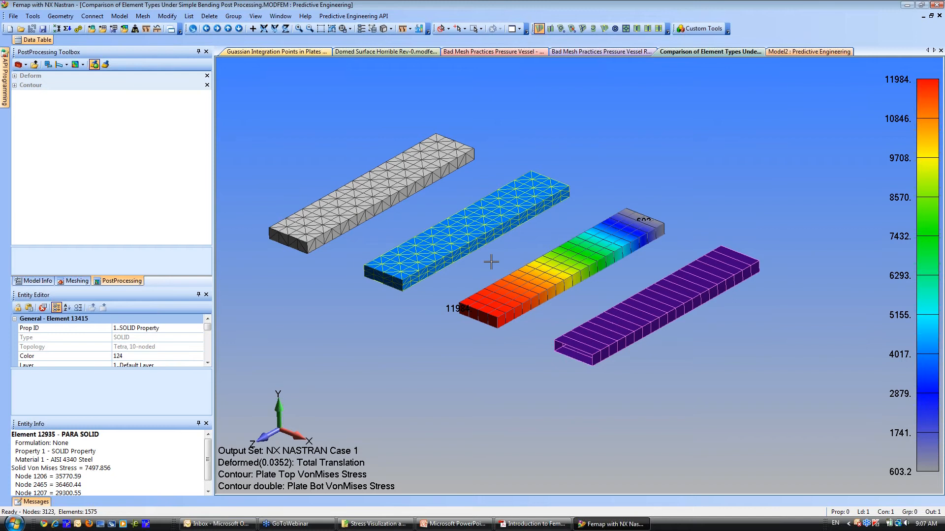
middle_click_drag(436, 326, 483, 285)
Turn off the Thickness/Cross Section display and inspect the solid, plate and beam element representations
left_click(391, 28)
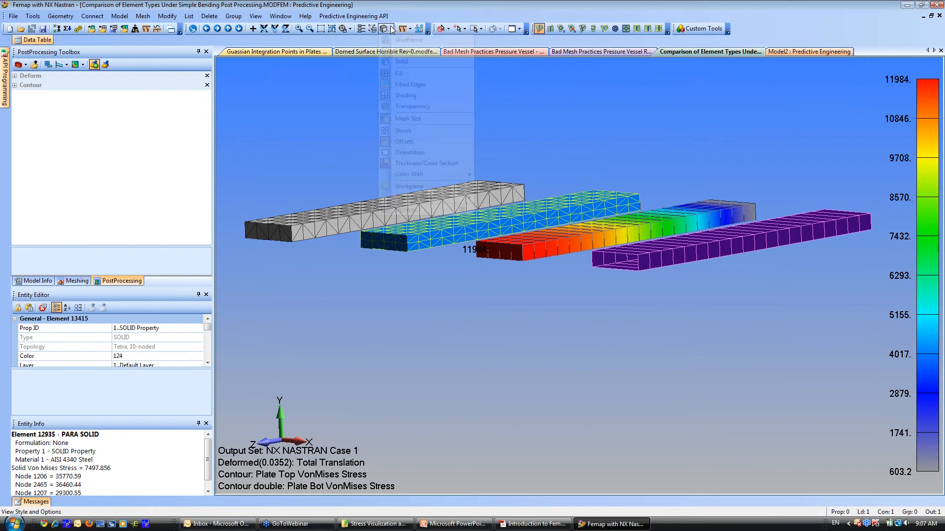
left_click(400, 164)
middle_click_drag(485, 246, 496, 316)
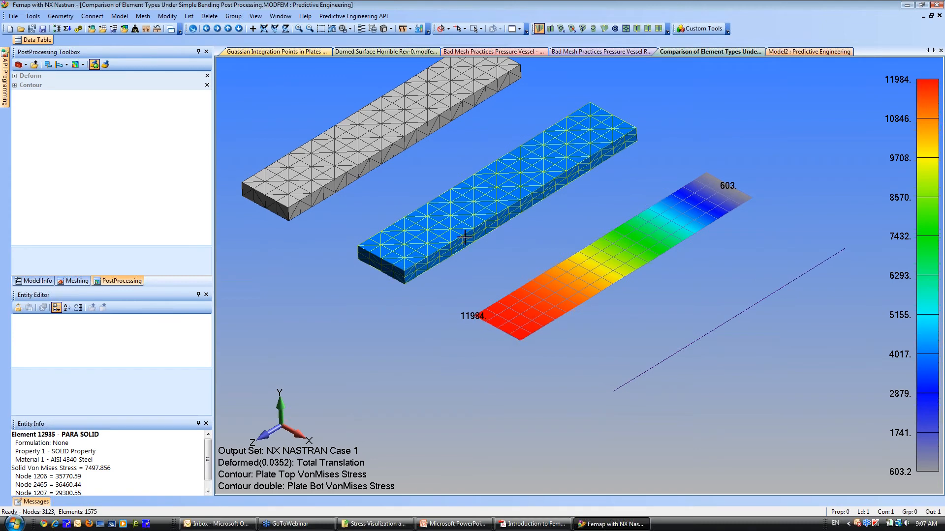
middle_click_drag(413, 249, 414, 214)
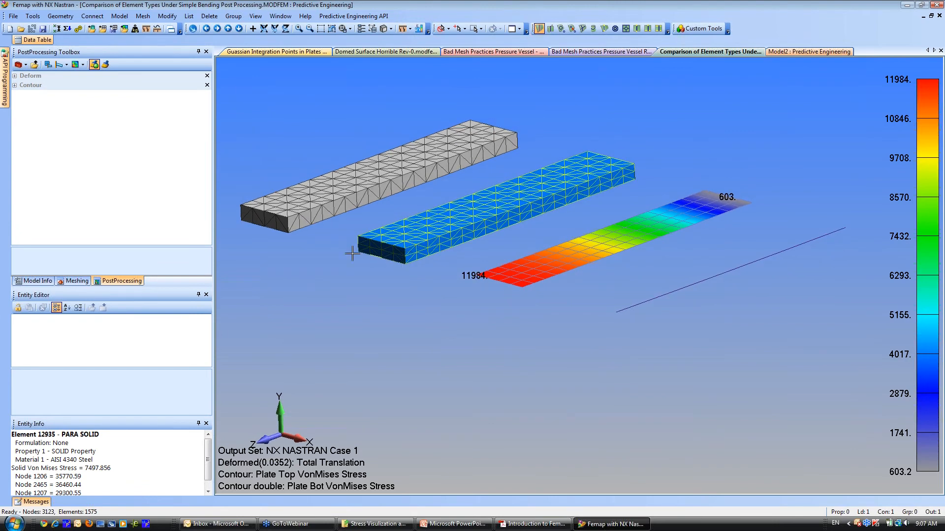
middle_click_drag(297, 230, 464, 304)
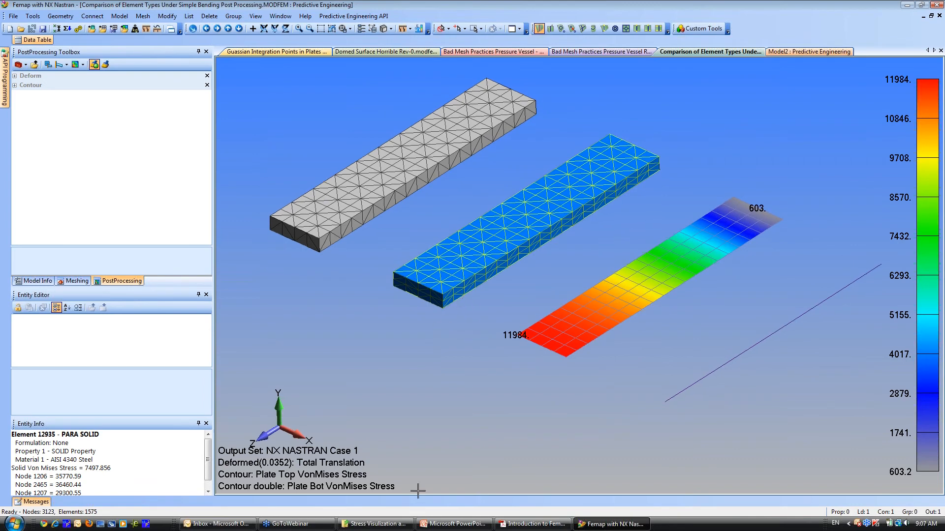
Review the contour options for the Plate Top VonMises Stress contour, including averaging, corner data and double-sided planar contours
key("F5")
left_click(519, 495)
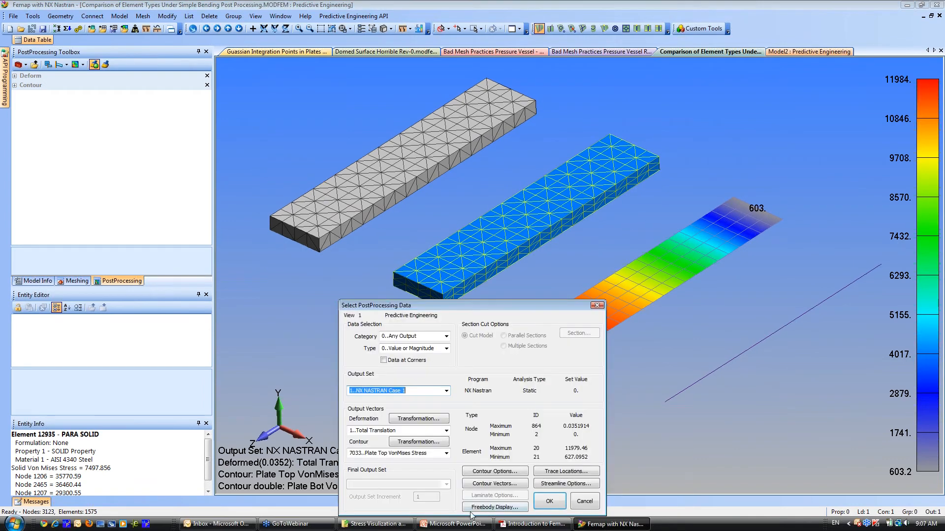
left_click(495, 471)
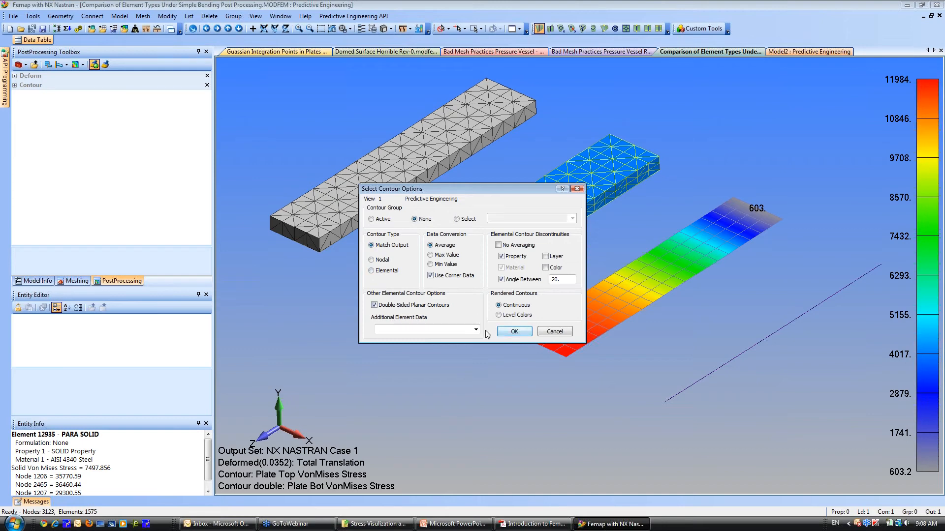
left_click(512, 332)
left_click(545, 502)
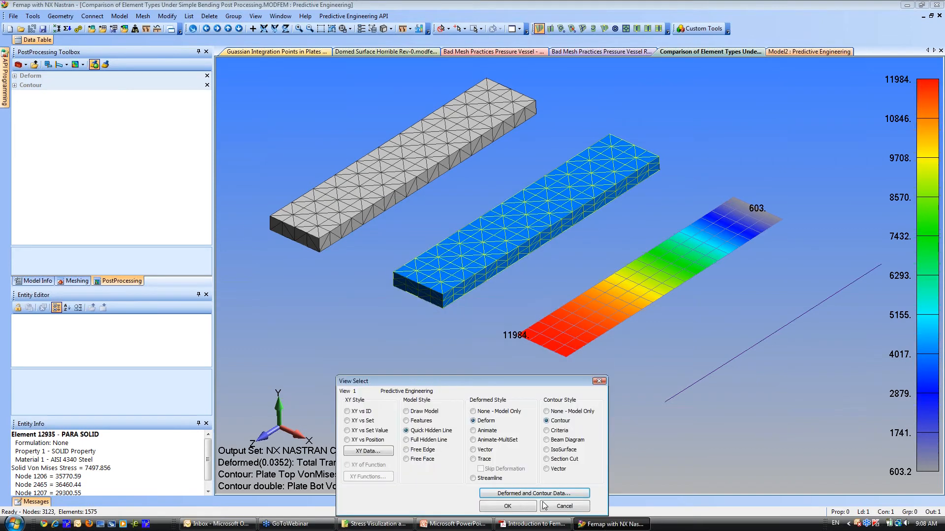
left_click(508, 507)
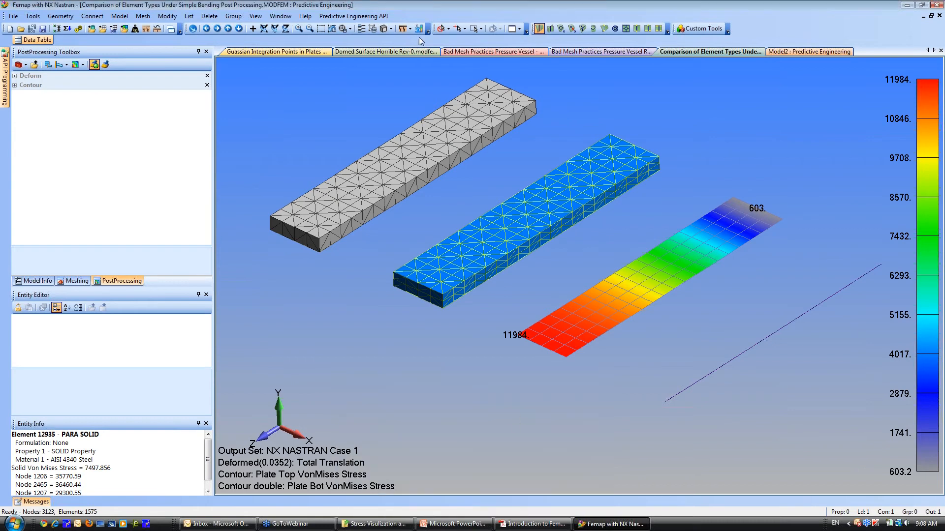
Turn the Thickness/Cross Section display back on for the plate and beam elements
left_click(391, 29)
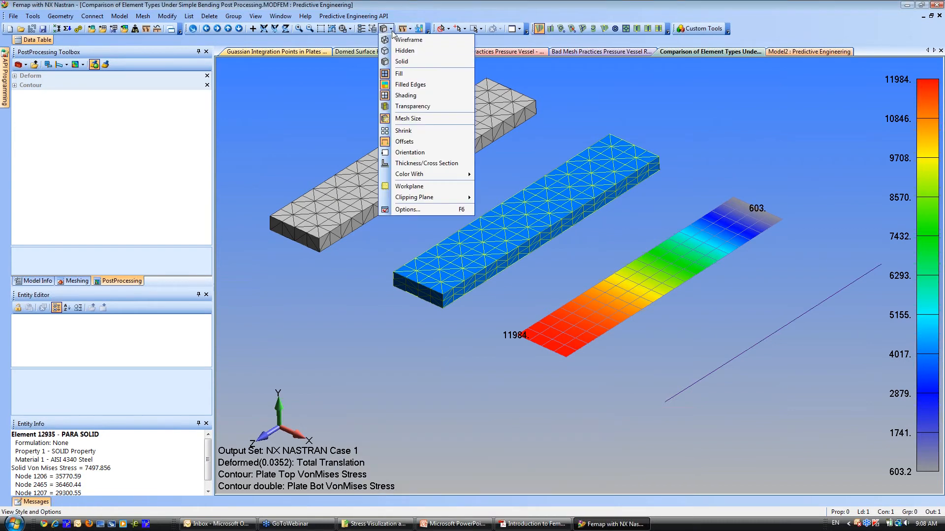
left_click(416, 163)
middle_click_drag(459, 246, 447, 284)
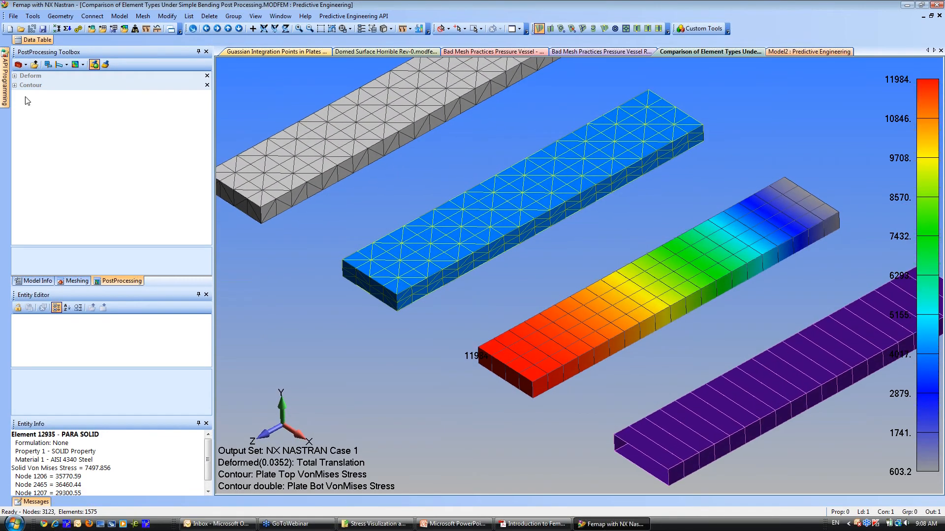
Scale the actual deformations by 10 and view the deflected shape of all four bars
left_click(14, 75)
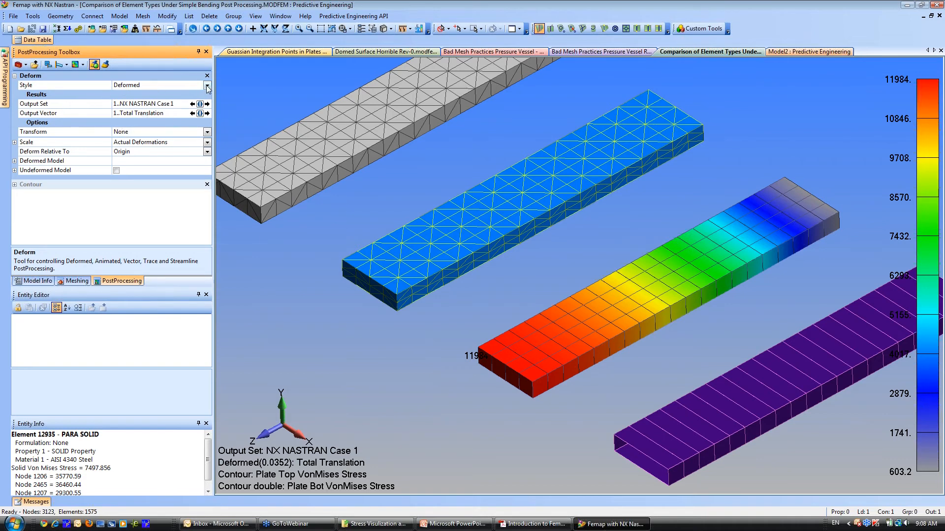
left_click(207, 142)
left_click(207, 143)
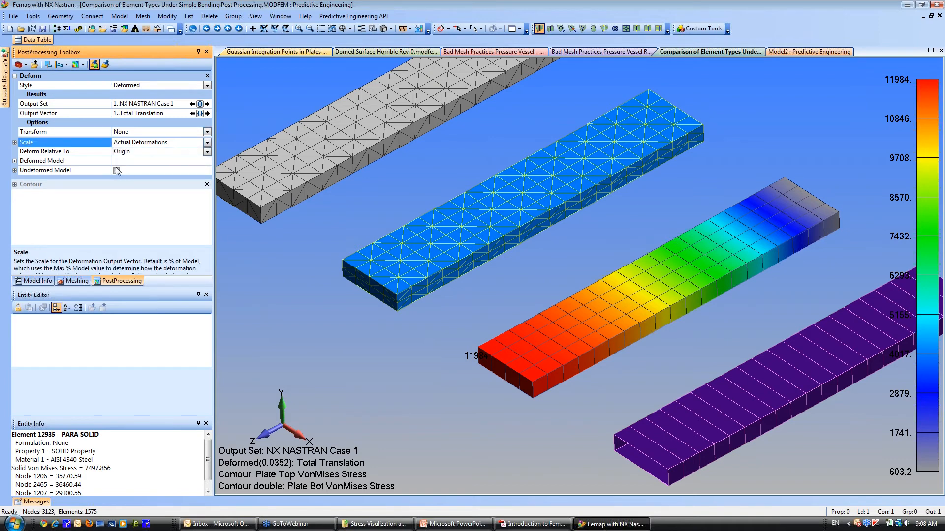
left_click(14, 142)
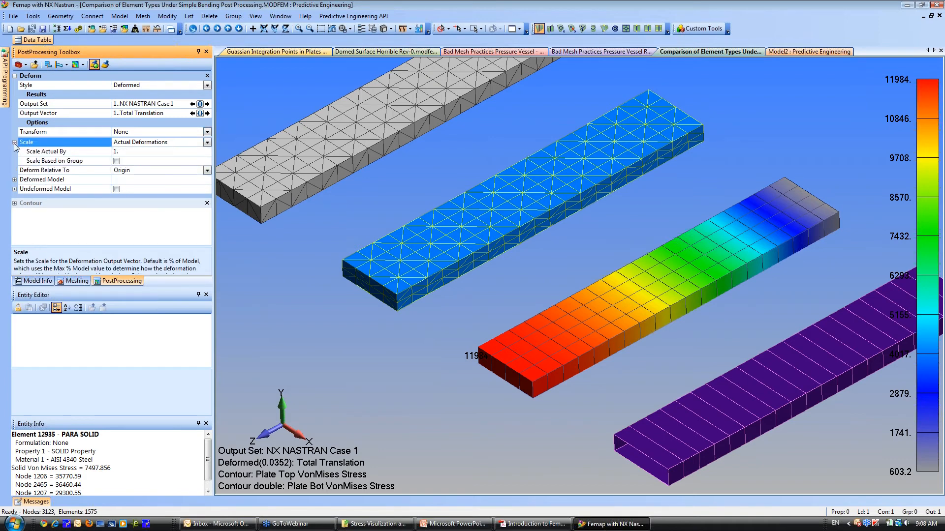
left_click(125, 153)
type("10")
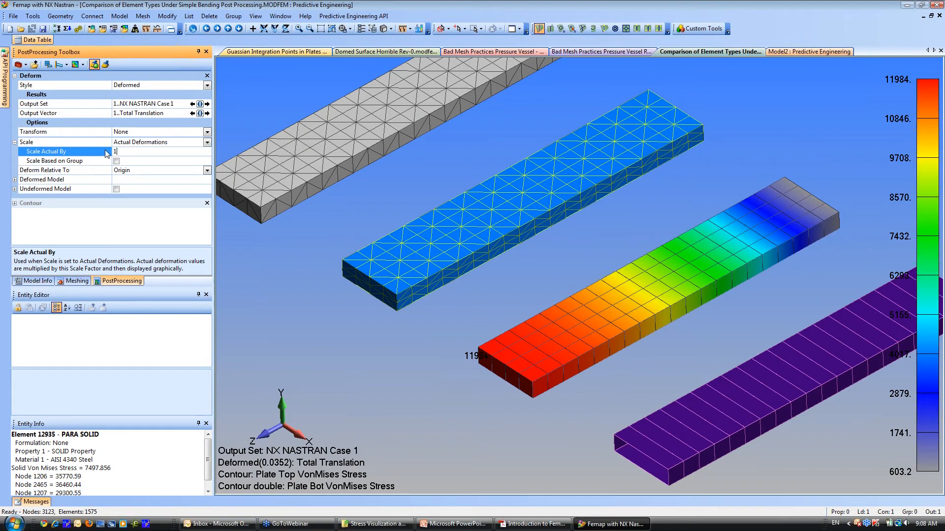
key("Return")
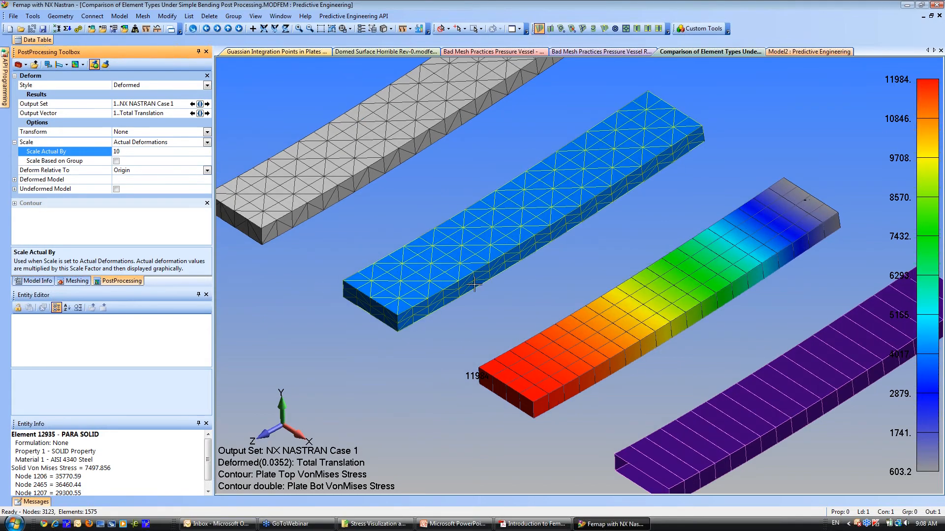
scroll(465, 285, "down", 5)
middle_click_drag(494, 243, 517, 261)
middle_click_drag(516, 266, 506, 281)
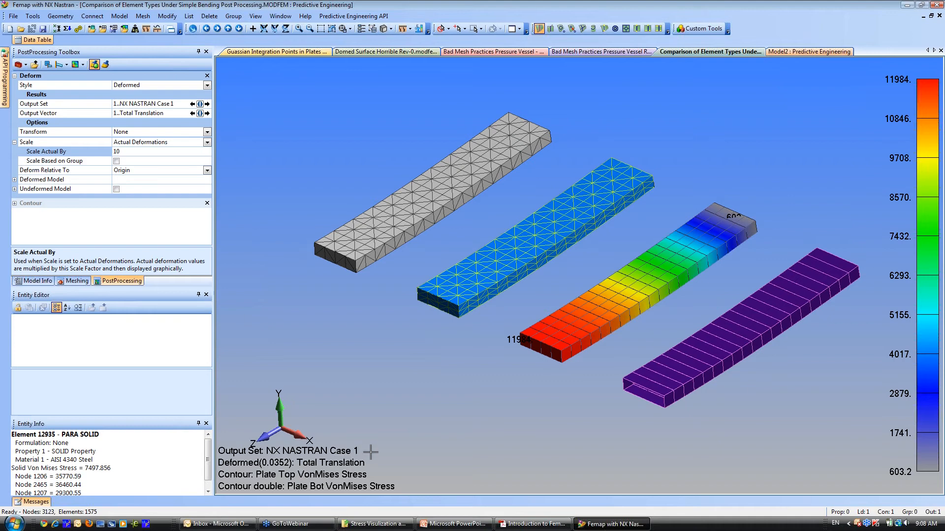
Set the contour output vector to Solid Max Prin Stress and view it on the solid element bars
key("F5")
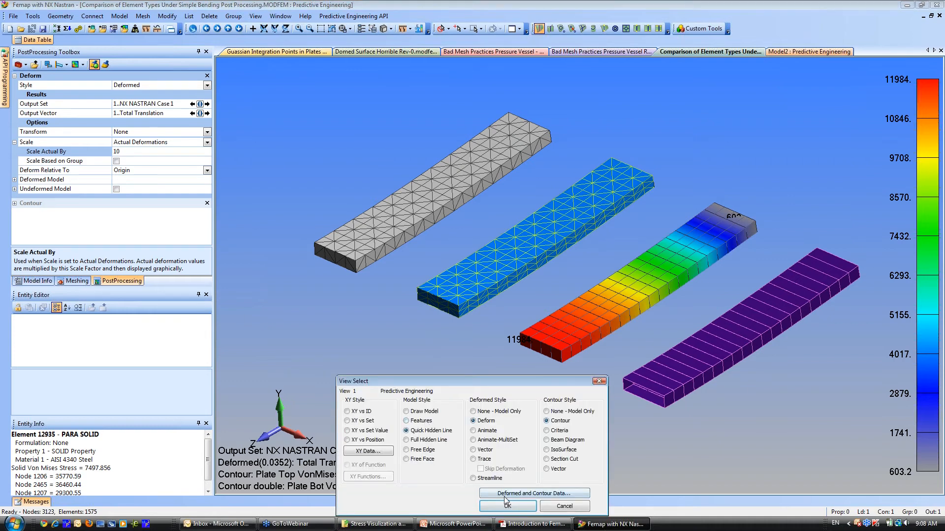
left_click(504, 495)
left_click(446, 453)
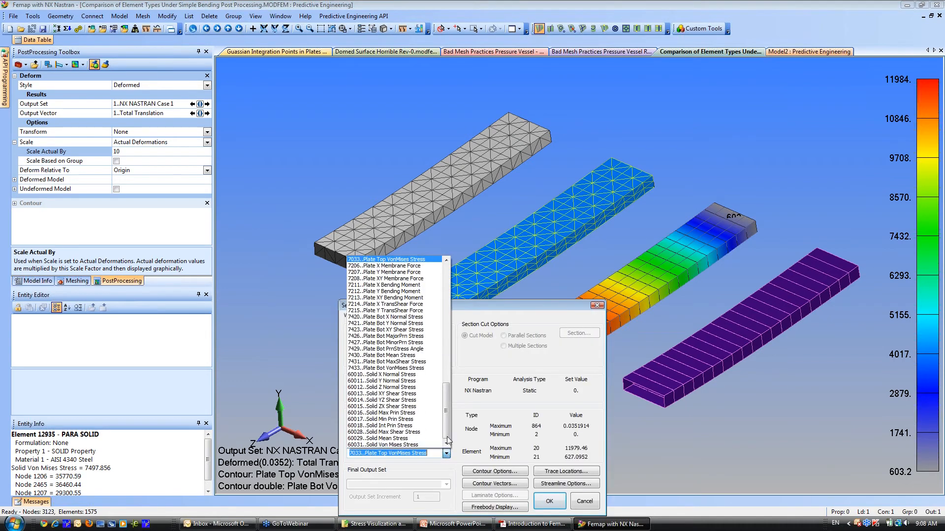
left_click(412, 418)
left_click(549, 502)
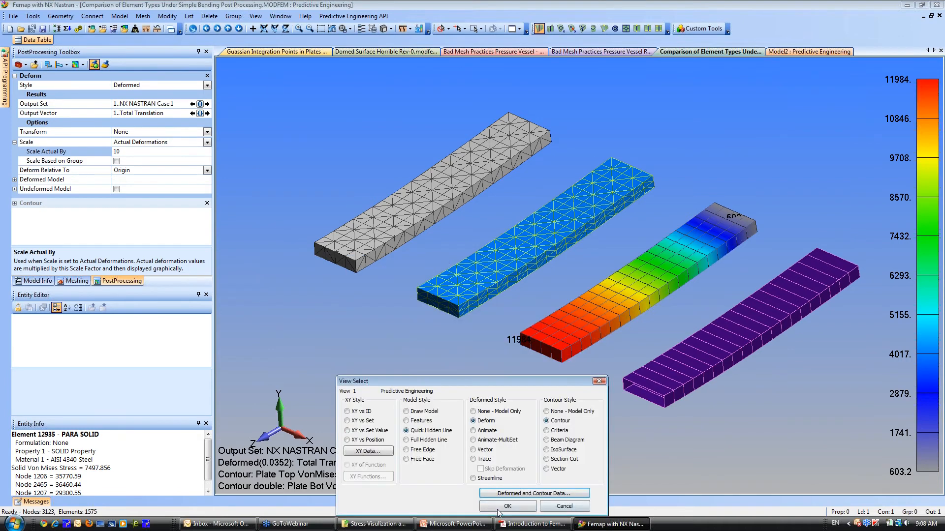
left_click(504, 507)
mouse_move(474, 408)
middle_mouse_down()
mouse_move(477, 241)
mouse_move(489, 381)
middle_mouse_up()
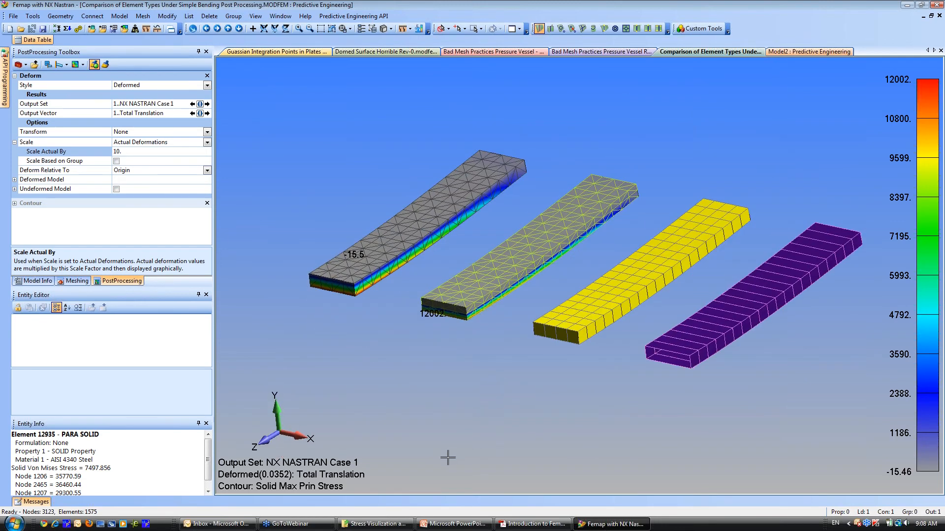
Set the contour output vector to Plate Bot MajorPrn Stress and view it on the plate element bar
key("F5")
left_click(514, 494)
left_click(447, 453)
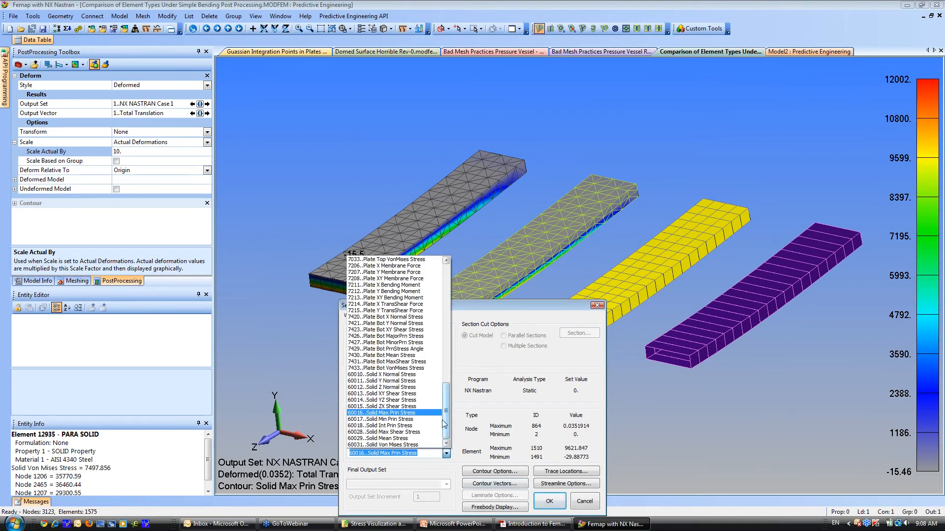
left_click(400, 336)
left_click(549, 501)
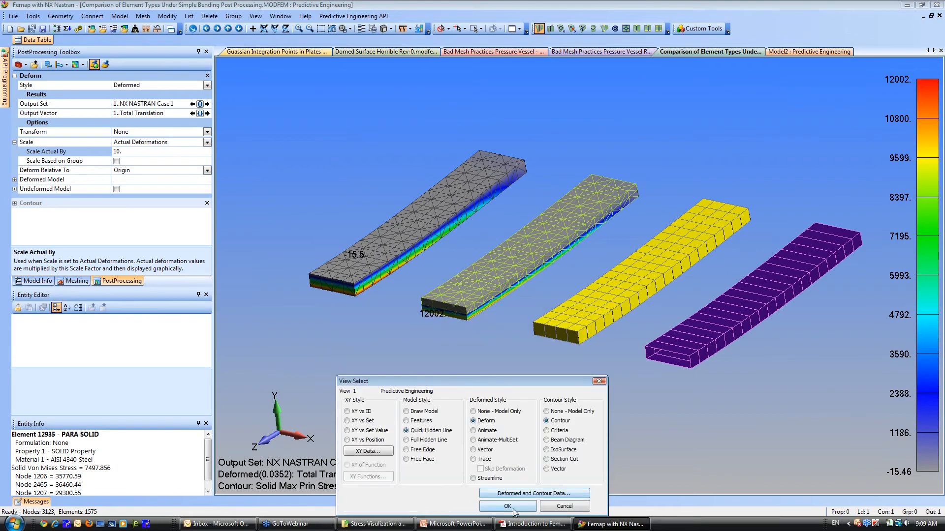
left_click(516, 511)
middle_click_drag(481, 363, 457, 297)
middle_click_drag(464, 215, 445, 415, "shift")
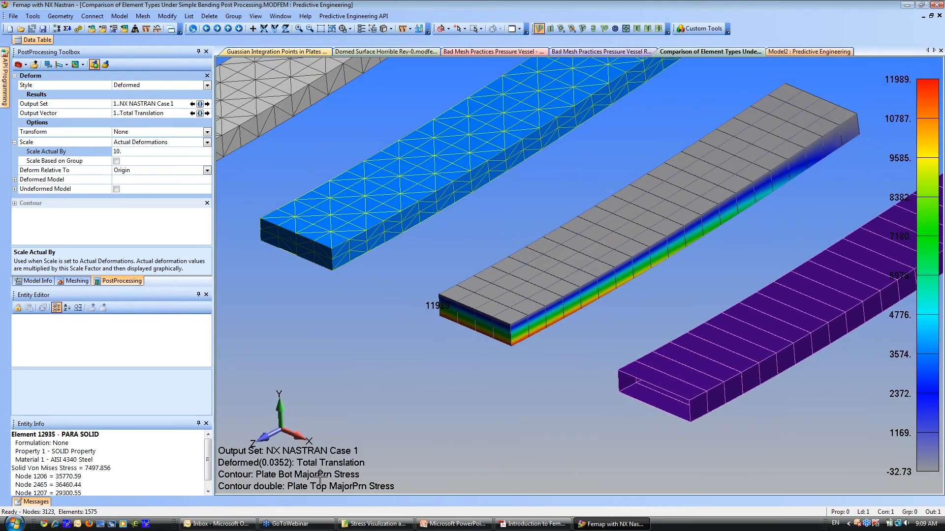
middle_click_drag(486, 357, 466, 420, "ctrl")
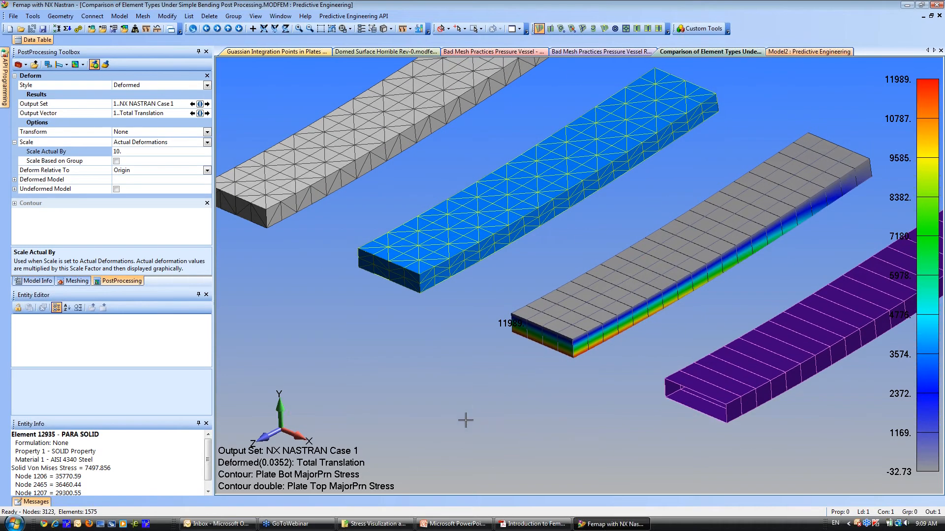
Change the contour output vector to Solid Von Mises Stress for the solid element bars
key("F5")
left_click(502, 495)
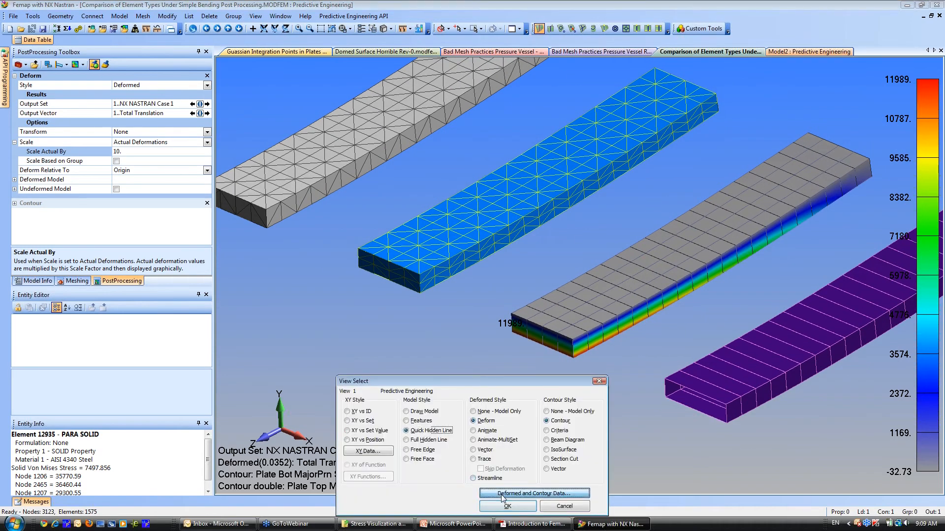
left_click(446, 453)
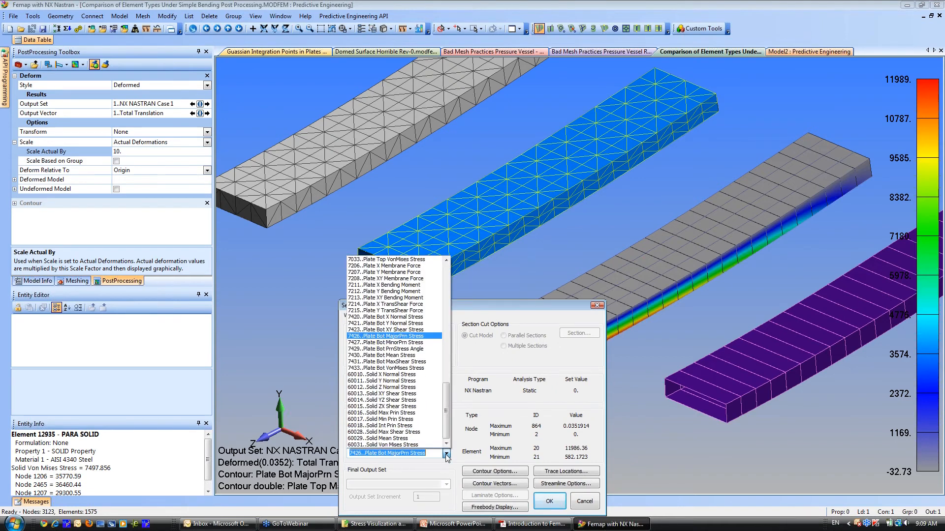
left_click(426, 445)
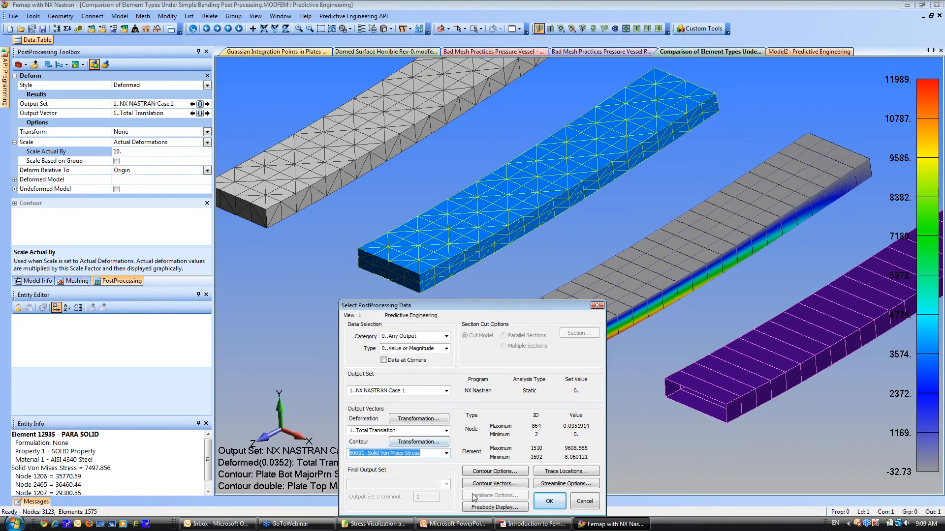
left_click(547, 501)
left_click(507, 507)
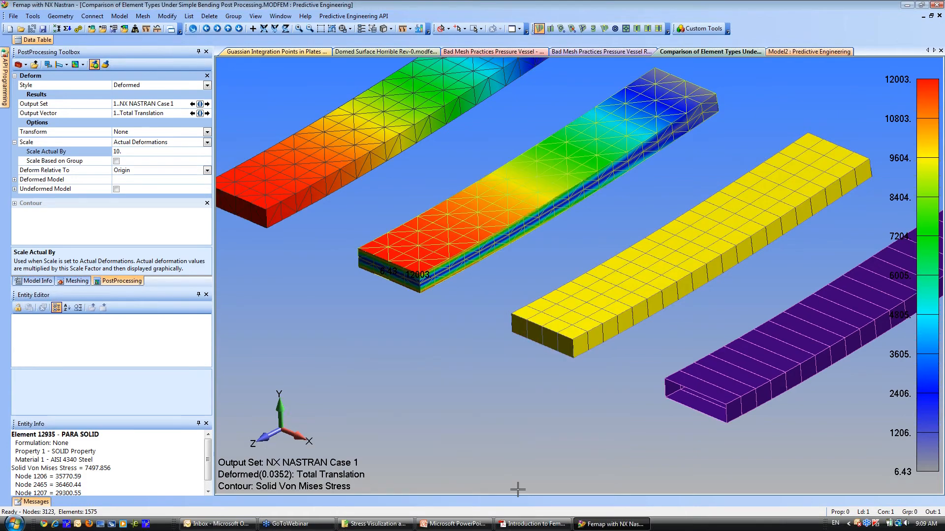
Examine the Solid Von Mises Stress contour on the surfaces and through the thickness of the two solid bars
mouse_move(558, 352)
middle_mouse_down()
mouse_move(556, 282)
mouse_move(558, 340)
middle_mouse_up()
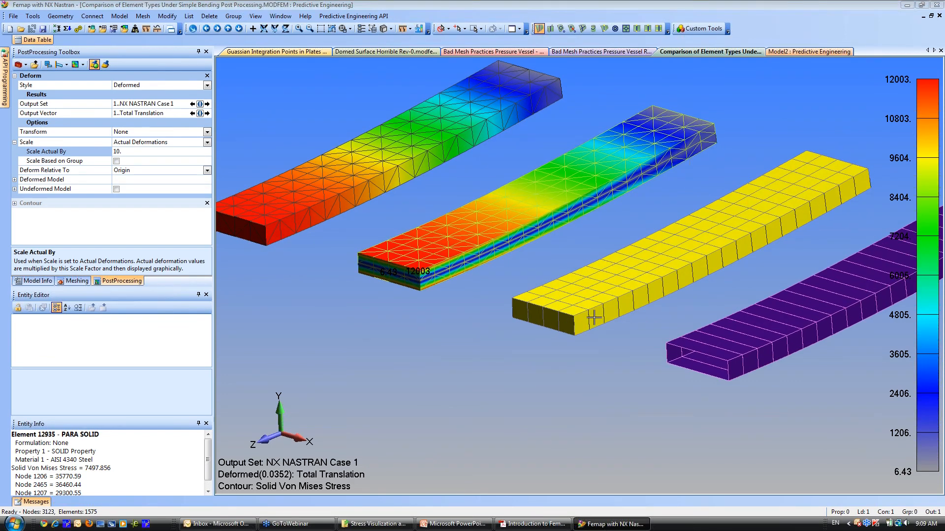
middle_click_drag(424, 333, 559, 325, "ctrl")
scroll(494, 333, "up", 2)
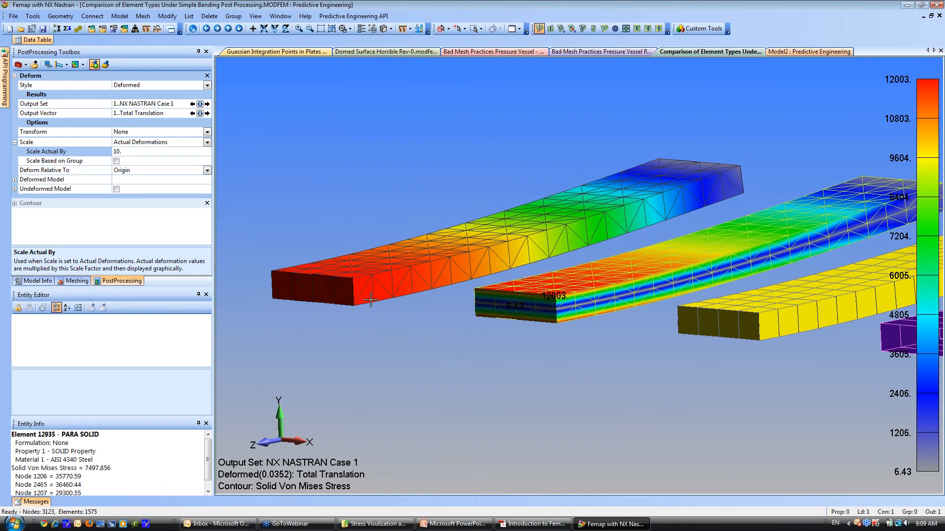
middle_click_drag(379, 306, 456, 327, "ctrl")
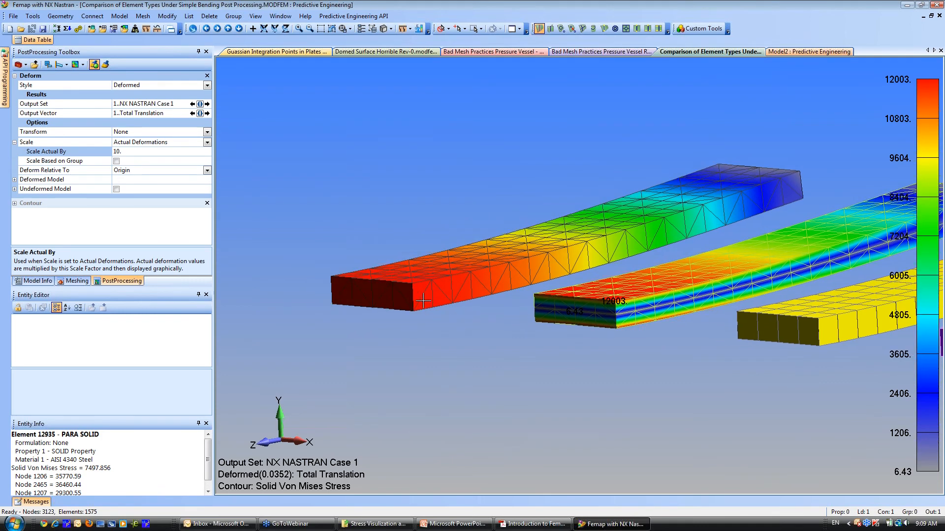
middle_click_drag(423, 296, 388, 288)
middle_click_drag(432, 317, 418, 336)
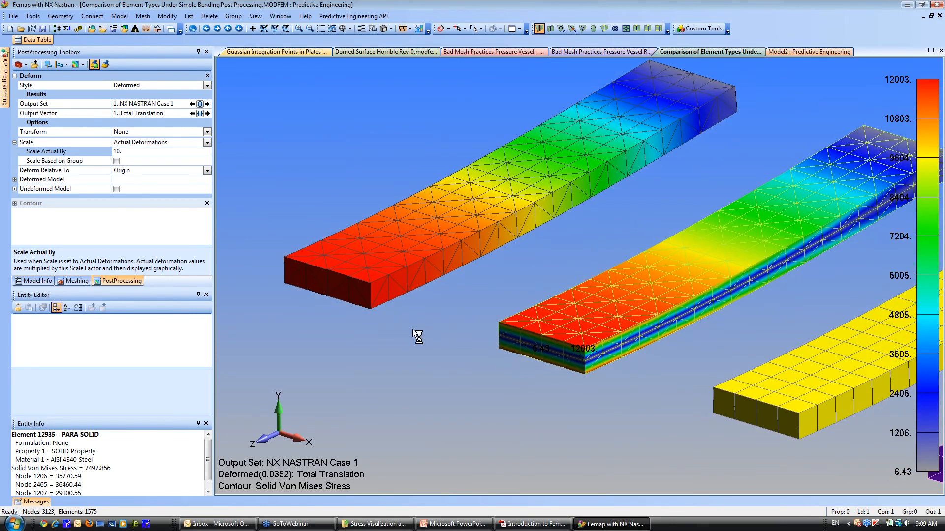
middle_click_drag(559, 379, 476, 324, "ctrl")
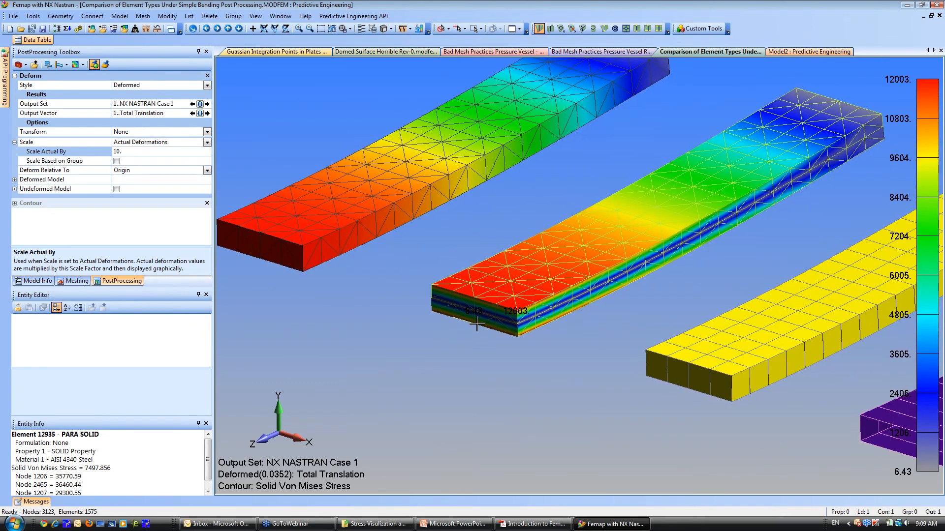
scroll(477, 324, "up", 2)
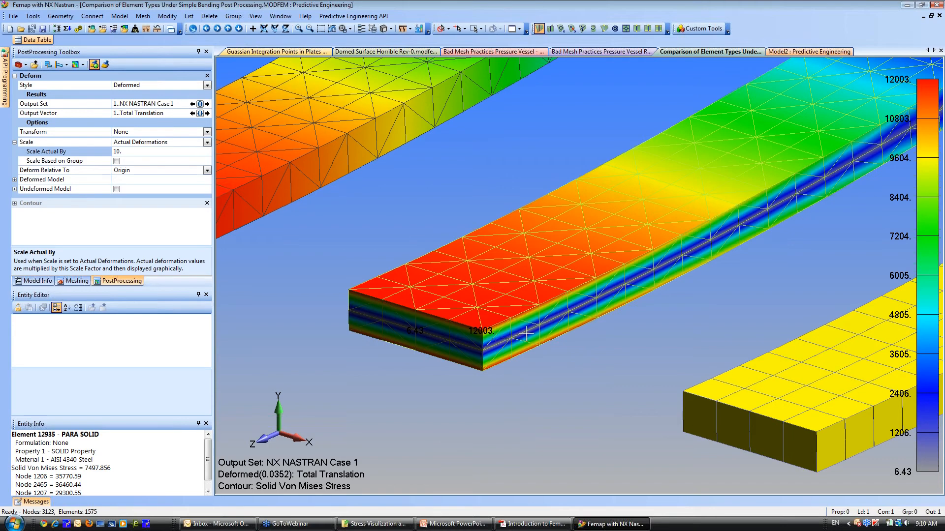
middle_click_drag(381, 403, 482, 395, "ctrl")
scroll(416, 320, "down", 1)
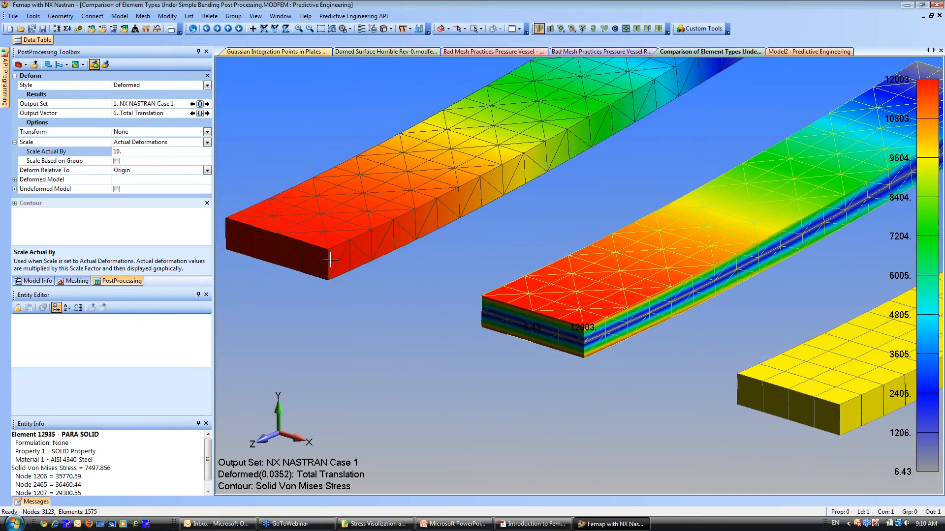
middle_click_drag(628, 257, 624, 285, "ctrl")
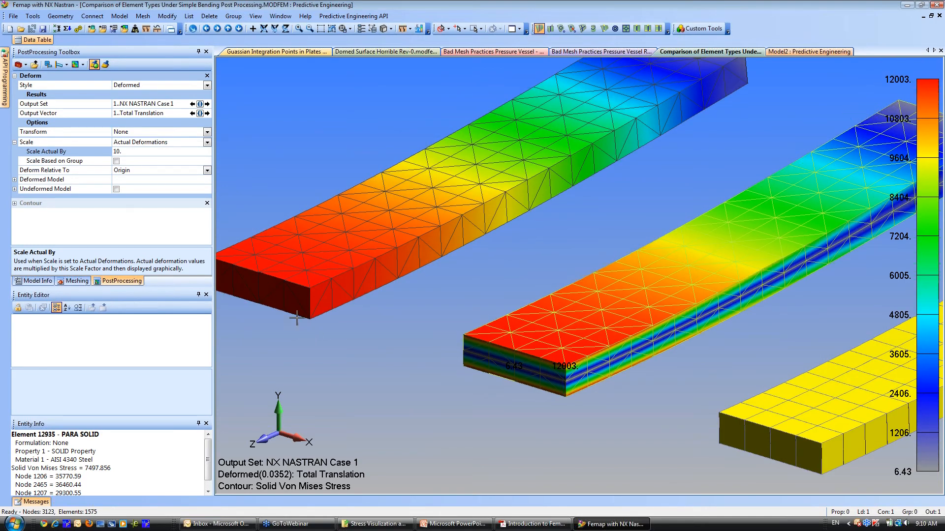
middle_click_drag(544, 374, 544, 339, "ctrl")
Switch the contour output vector to Solid Max Prin Stress and view it on the ends of the solid bars
key("F5")
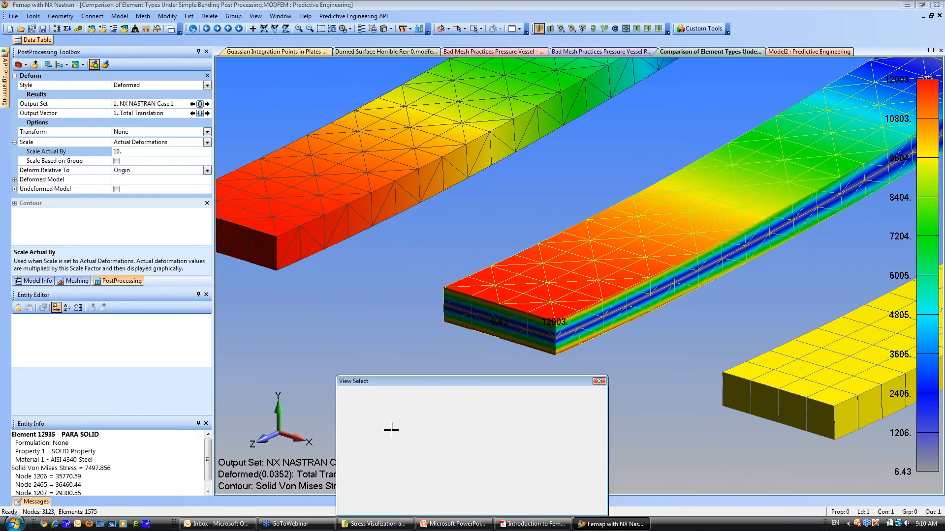
left_click(505, 493)
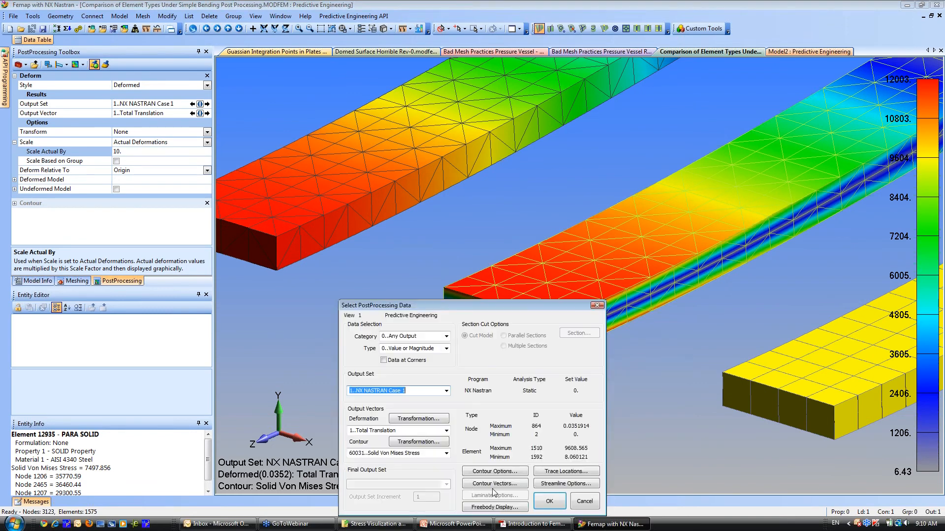
left_click(446, 454)
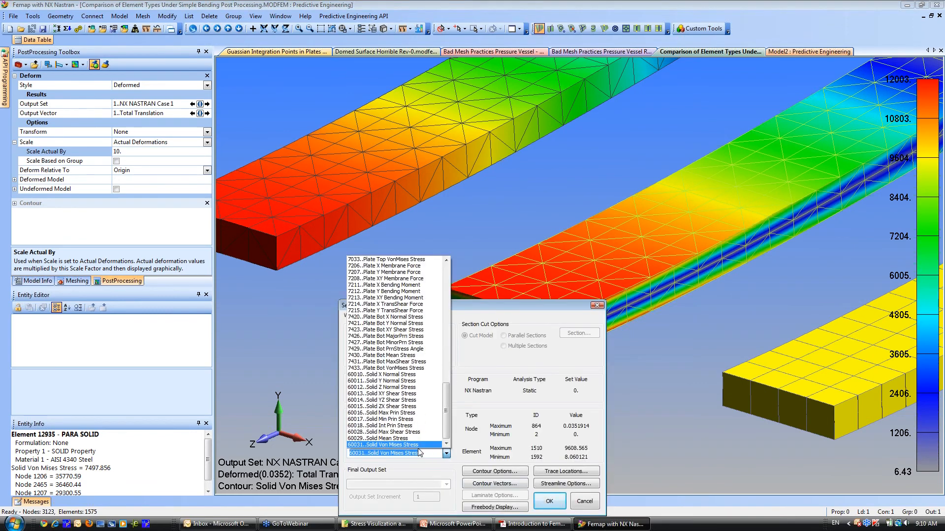
left_click(400, 413)
left_click(546, 502)
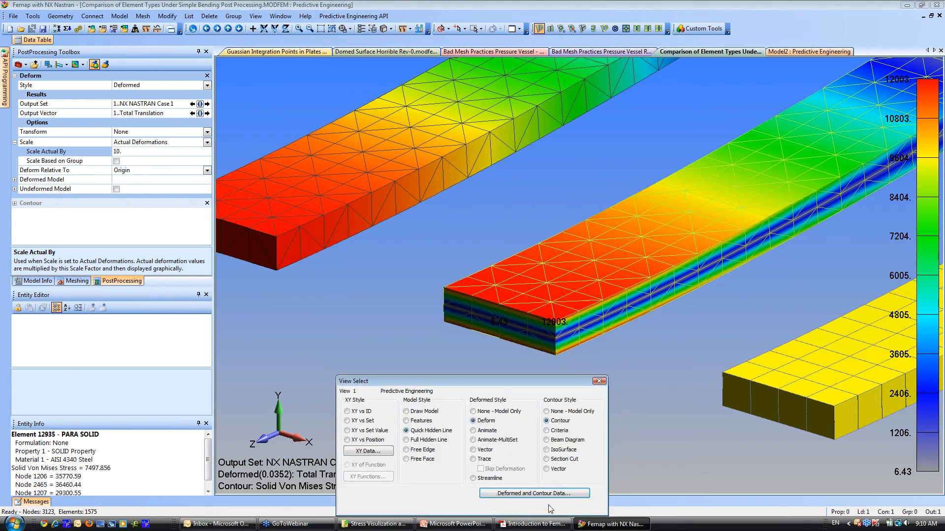
left_click(547, 501)
middle_click_drag(438, 411, 536, 439, "ctrl")
middle_click_drag(431, 394, 425, 381)
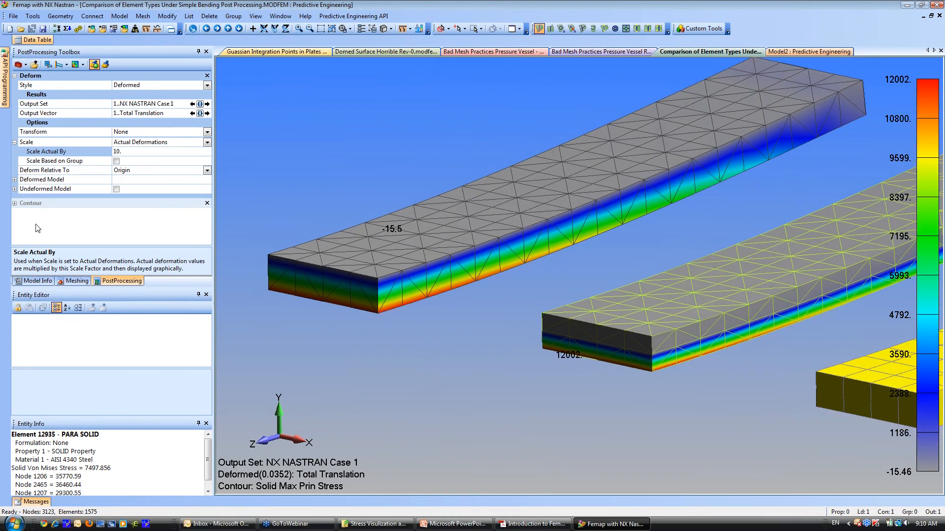
Collapse the Deform settings, expand the Contour settings, and compare the Solid Max Prin Stress distribution through both solid bars' thickness
left_click(15, 76)
left_click(15, 85)
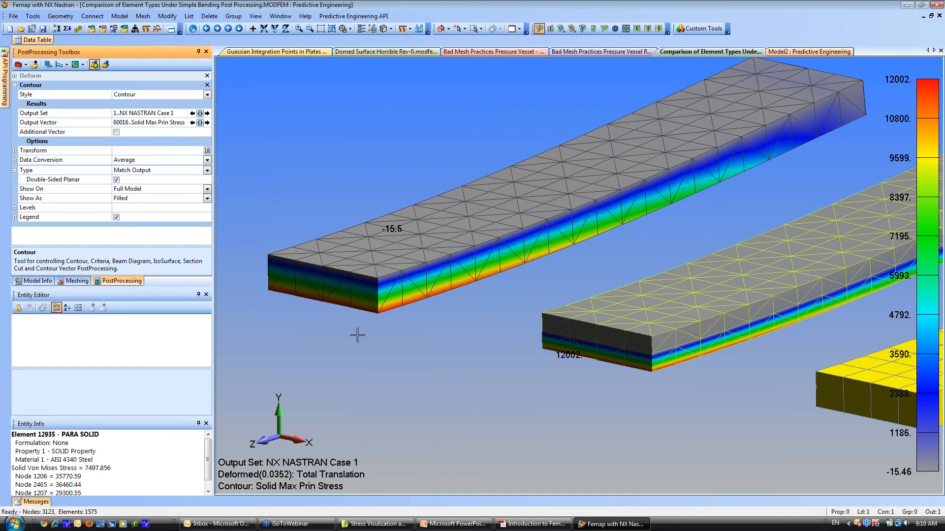
middle_click_drag(388, 311, 575, 418)
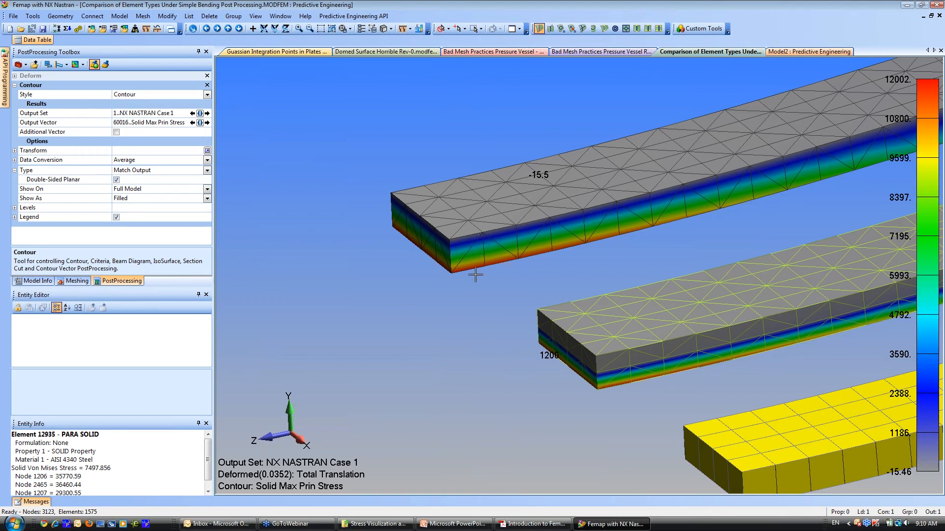
middle_click_drag(484, 335, 425, 434)
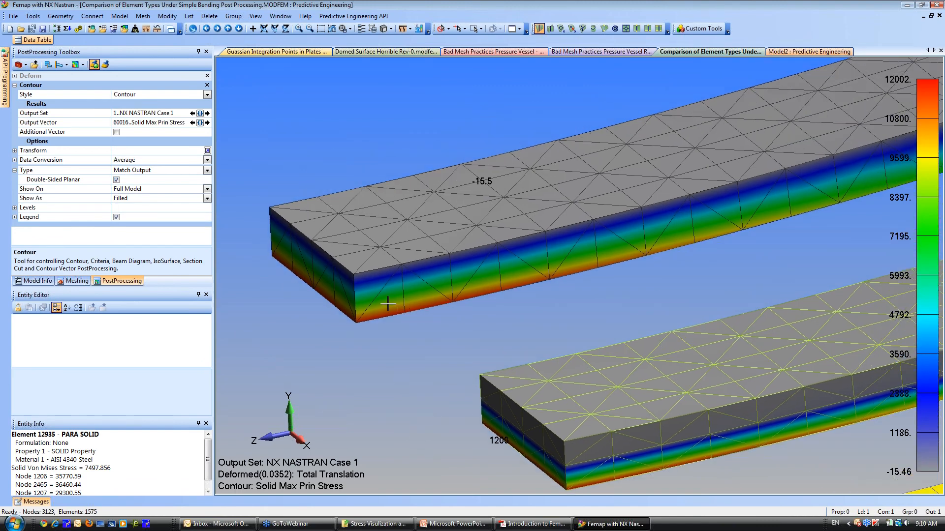
middle_click_drag(406, 355, 385, 242, "shift")
middle_click_drag(476, 357, 366, 261, "ctrl")
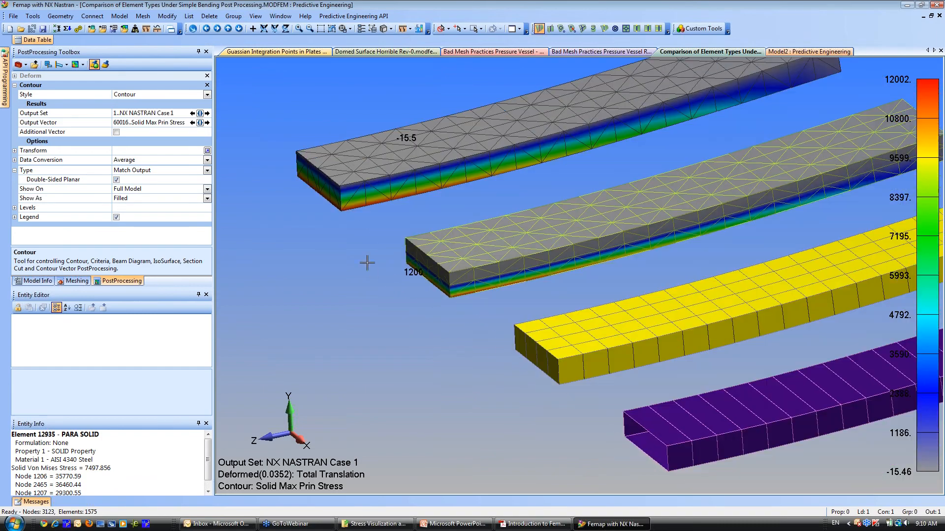
middle_click_drag(525, 386, 452, 345, "ctrl")
middle_click_drag(439, 383, 504, 415, "shift")
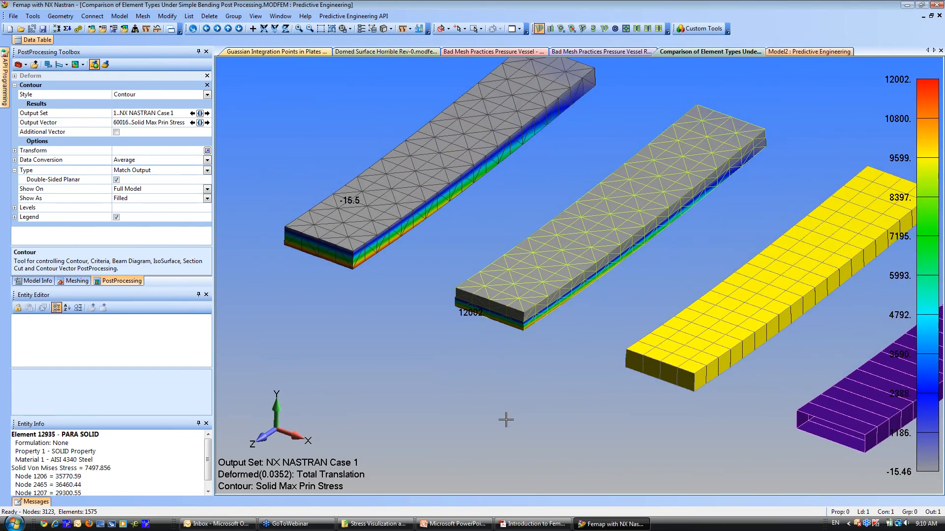
Select Plate Bot MajorPrn Stress as the contour output vector in the postprocessing data
key("F5")
left_click(507, 494)
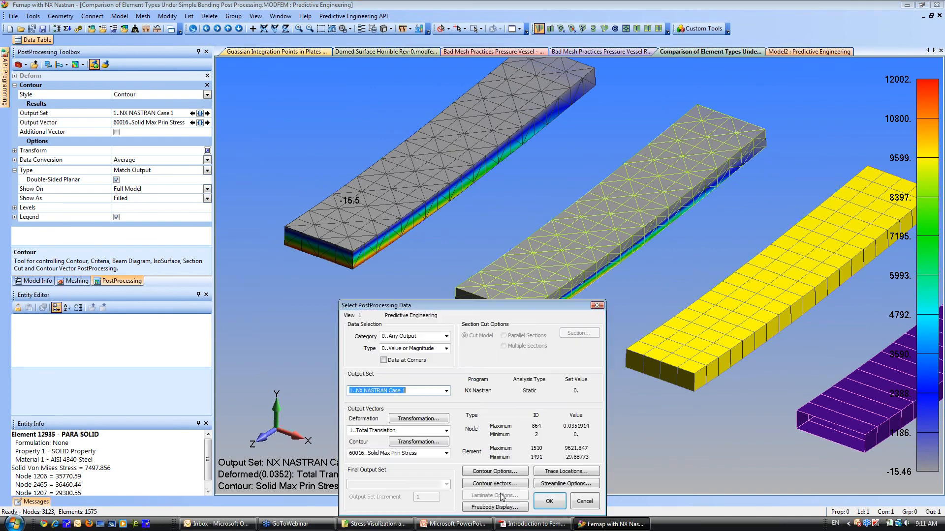
left_click(446, 454)
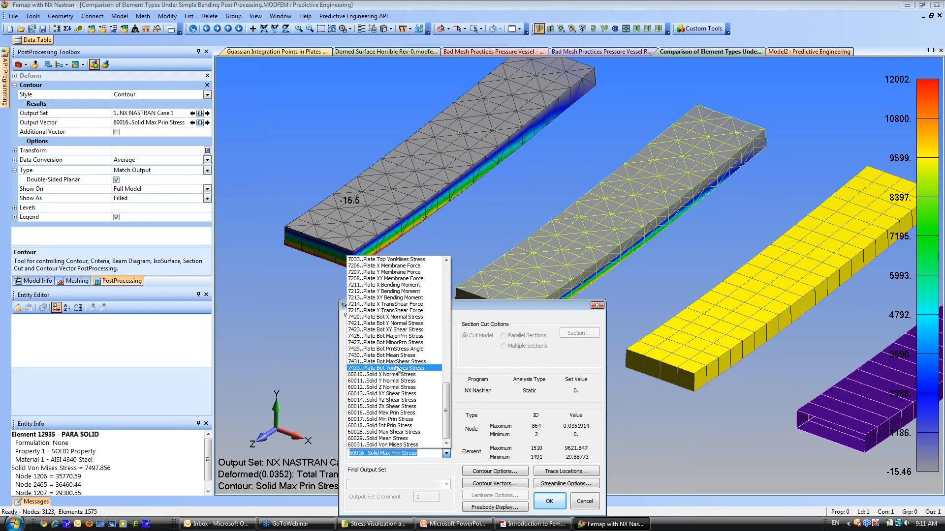
left_click(398, 337)
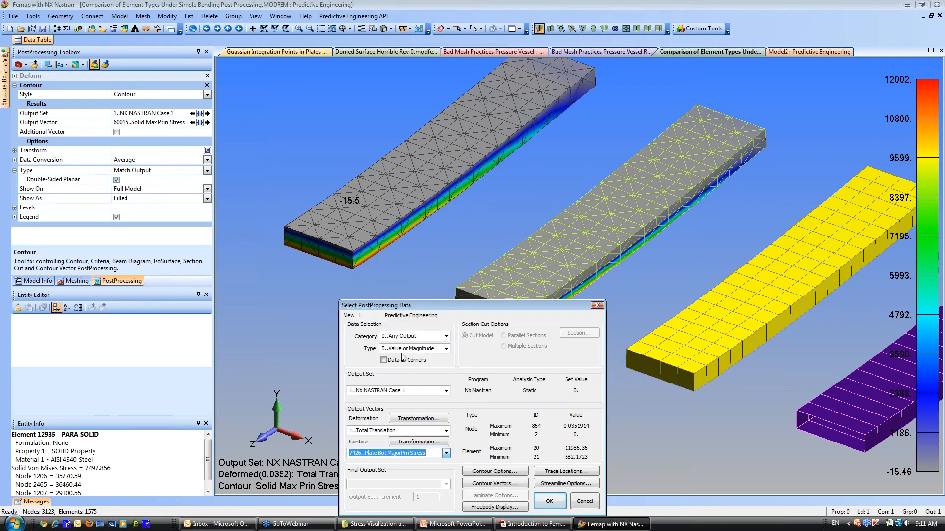
Add Solid Max Prin Stress as additional element data in the contour options and view the plate and solid contours together
left_click(491, 472)
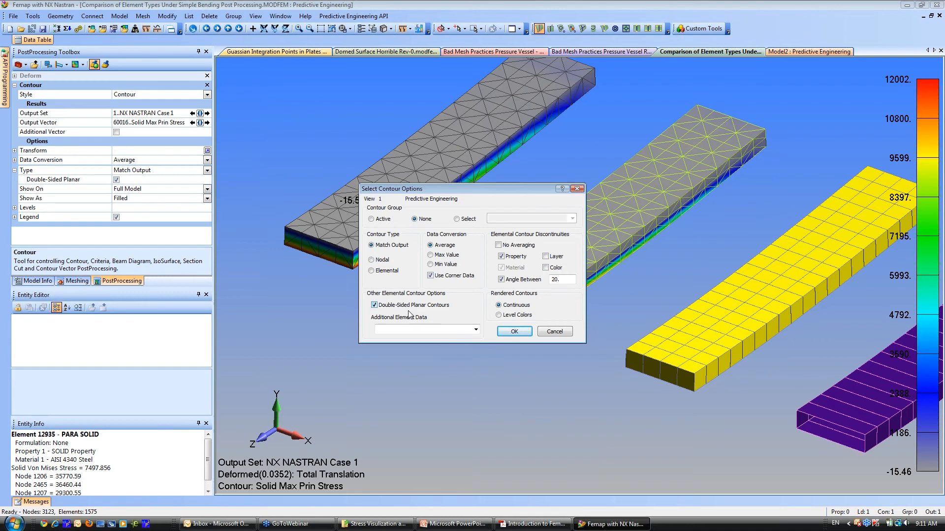
left_click(475, 330)
left_click_drag(477, 358, 484, 479)
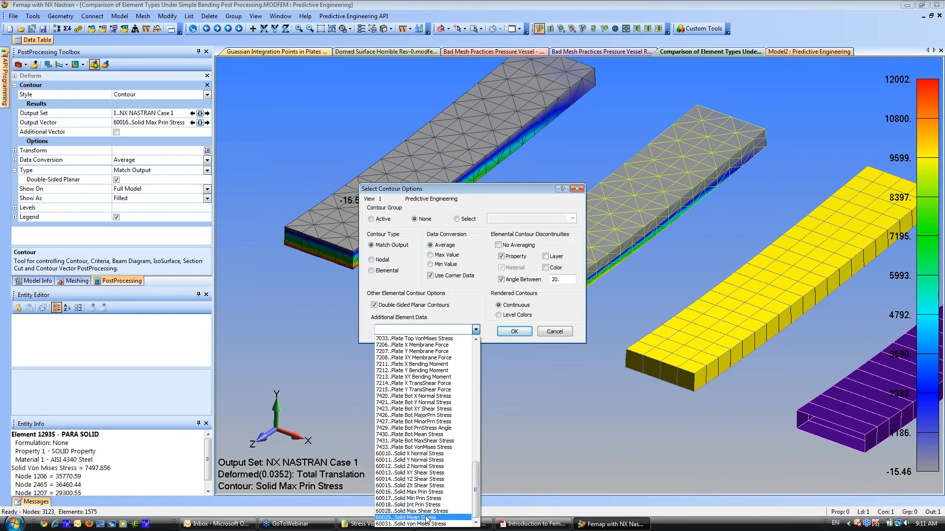
left_click(418, 493)
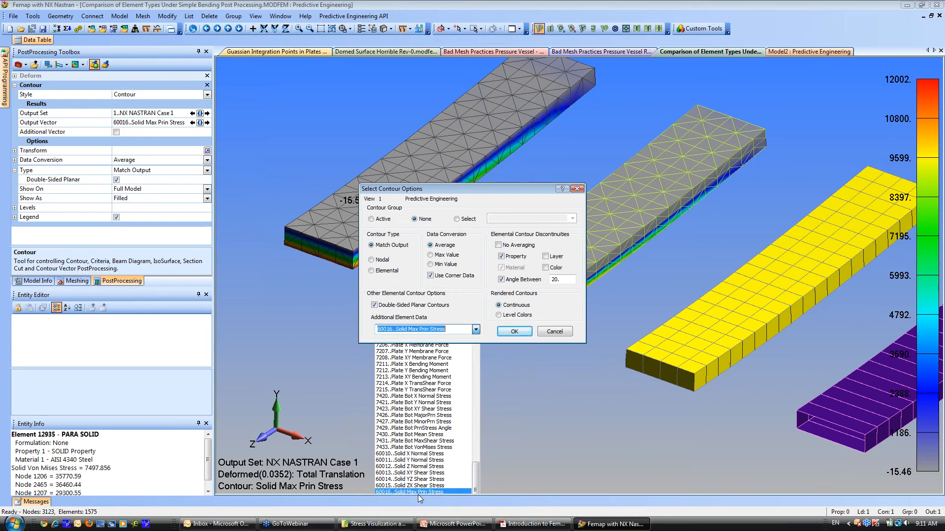
left_click(515, 332)
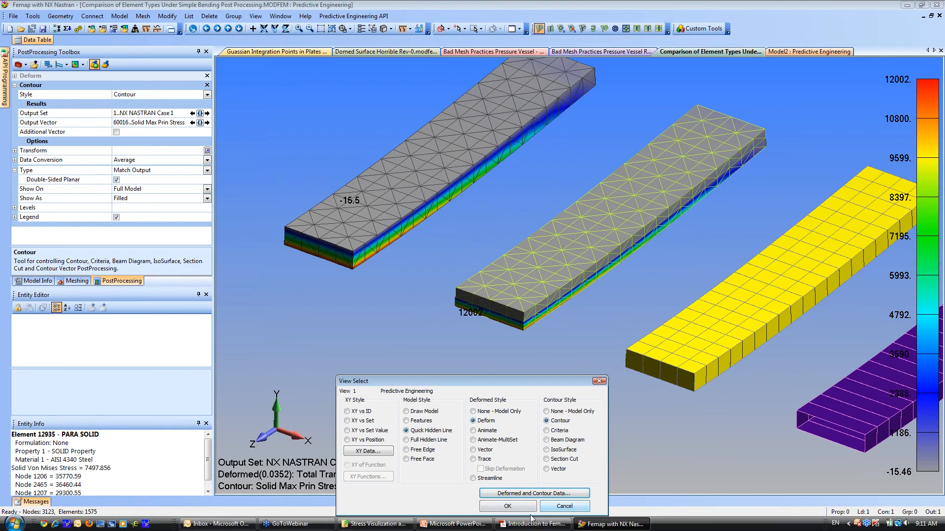
left_click(522, 506)
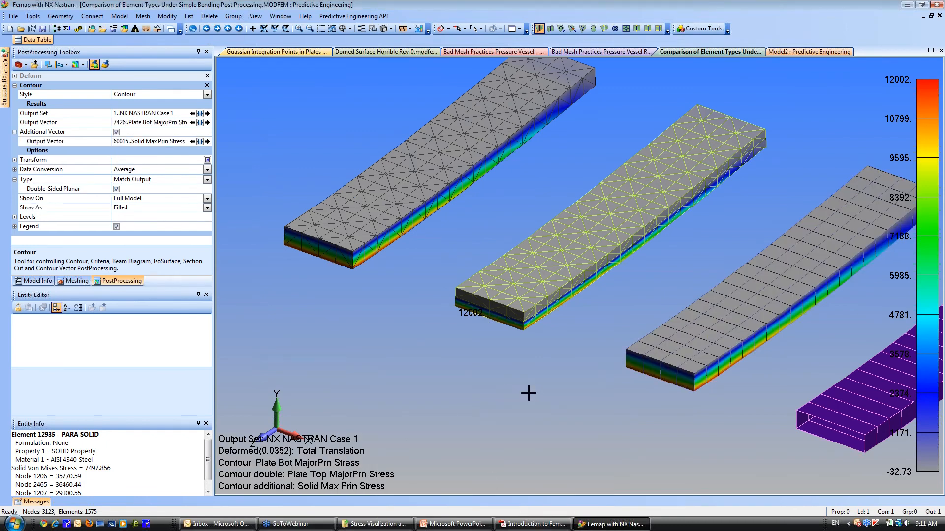
middle_click_drag(526, 388, 490, 393)
middle_click_drag(575, 449, 401, 396, "ctrl")
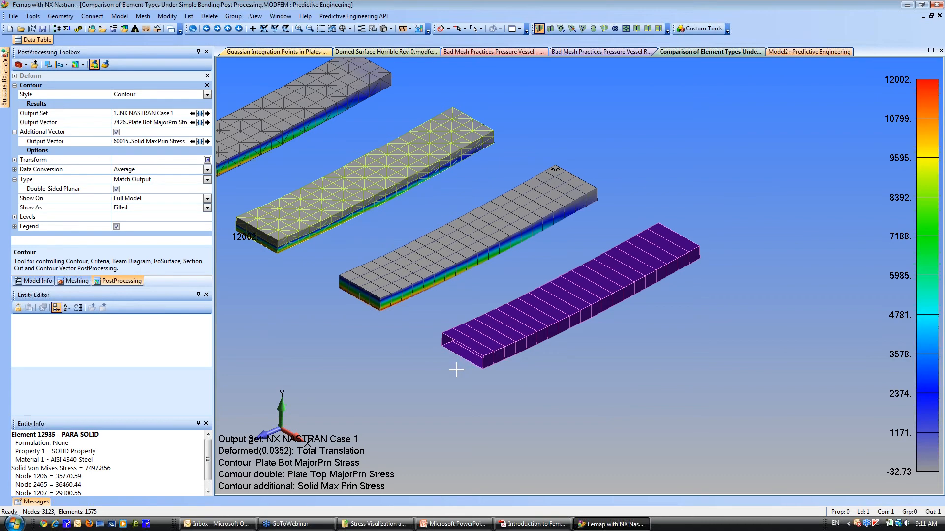
Switch the view's contour style from Contour to Beam Diagram
middle_click_drag(477, 385, 574, 414, "ctrl")
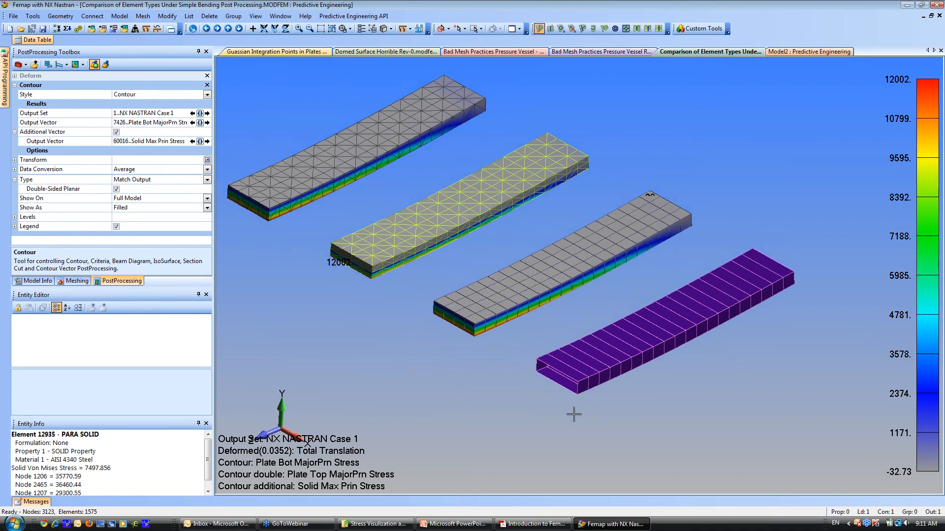
mouse_move(498, 343)
middle_mouse_down("shift")
mouse_move(499, 401)
mouse_move(491, 352)
middle_mouse_up("shift")
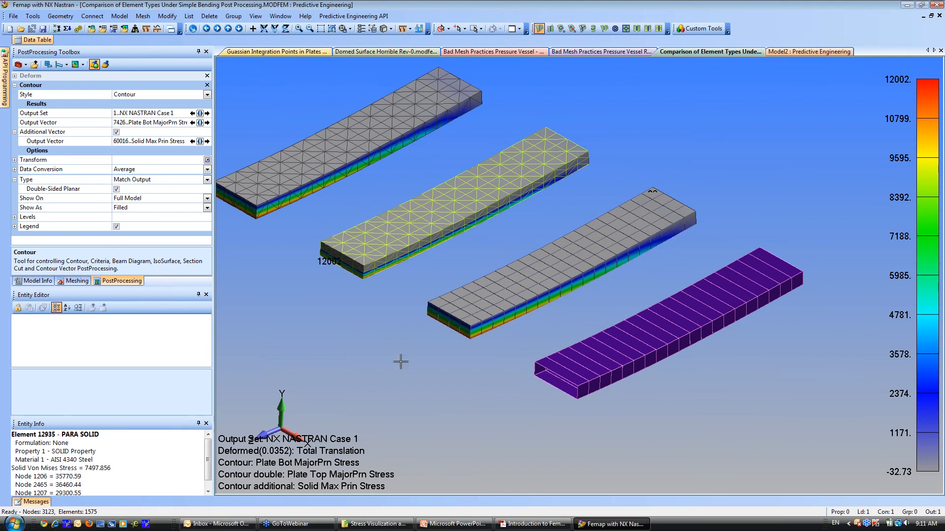
middle_click_drag(398, 387, 435, 404, "ctrl")
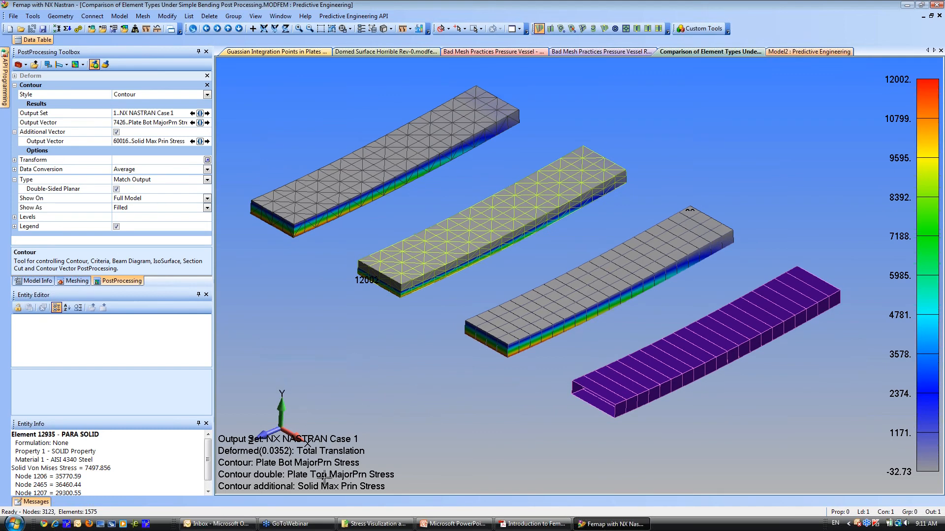
key("F5")
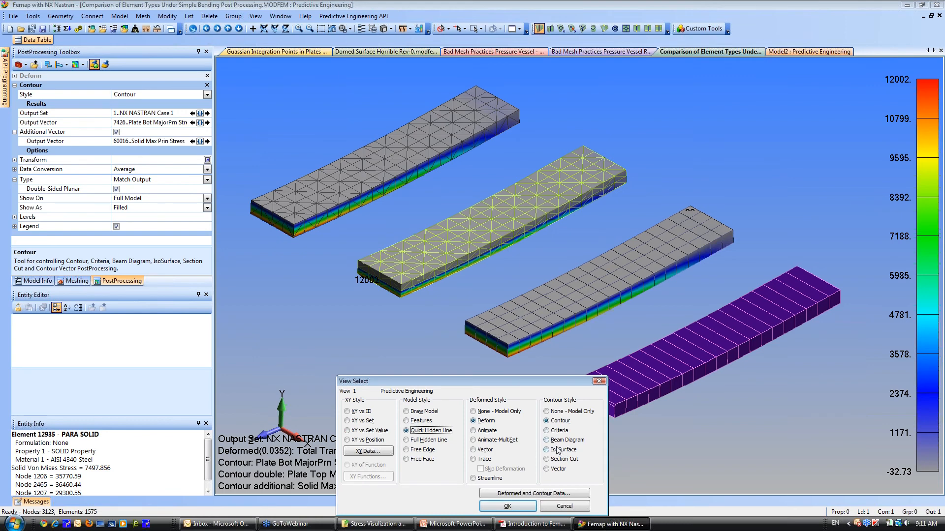
left_click(547, 441)
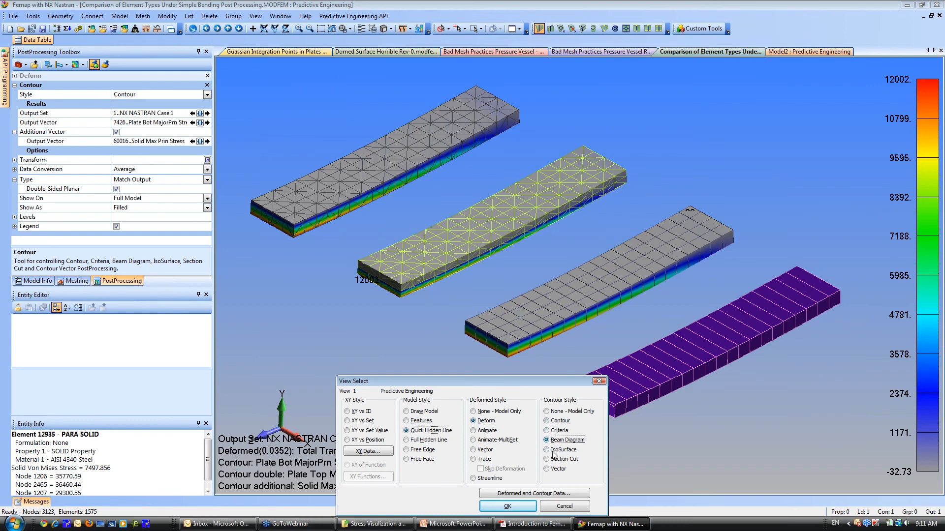
Select Beam EndA Max Comb Stress as the contour output vector and display the beam diagram on the beam bar
left_click(508, 495)
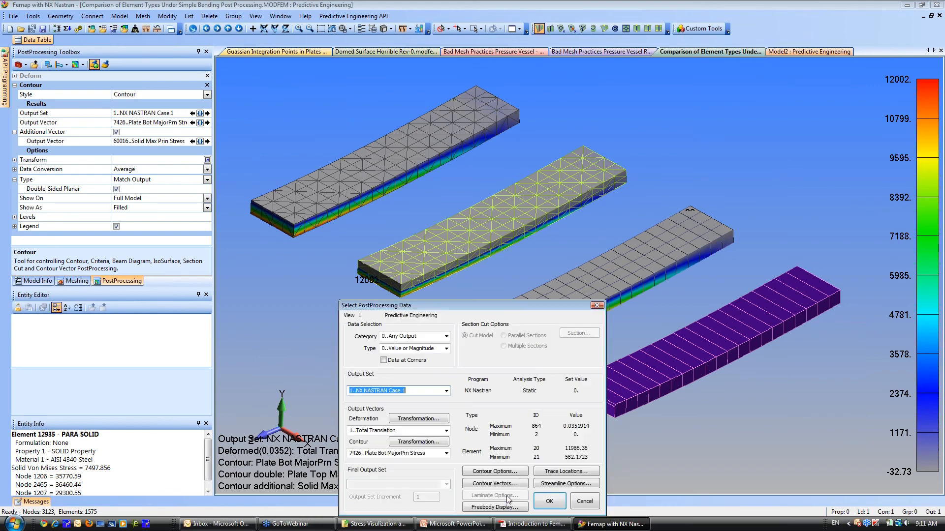
left_click(446, 453)
left_click_drag(447, 387, 447, 351)
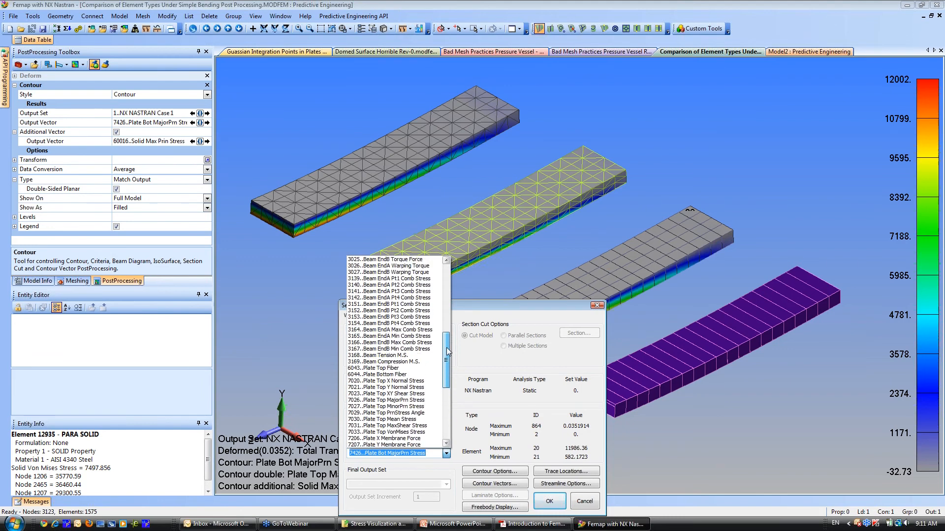
left_click(374, 332)
left_click(549, 501)
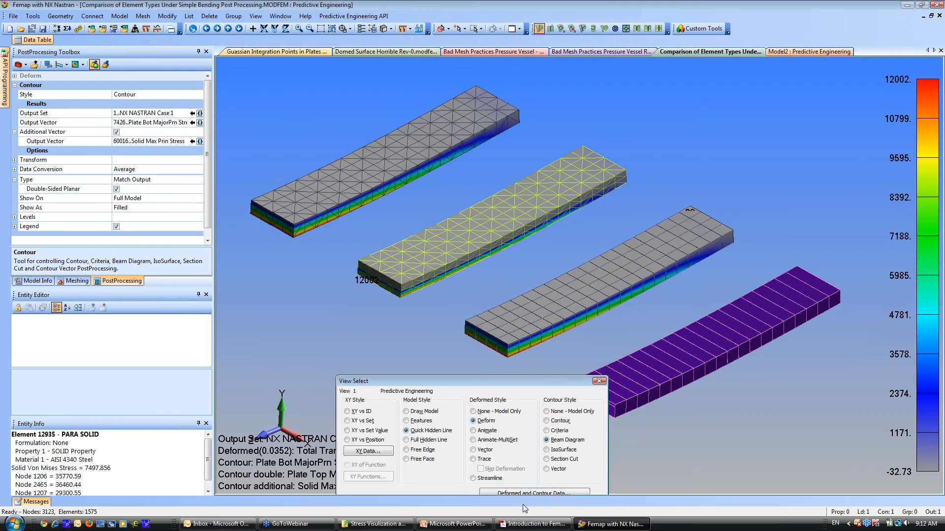
left_click(507, 506)
middle_click_drag(532, 398, 540, 378, "ctrl")
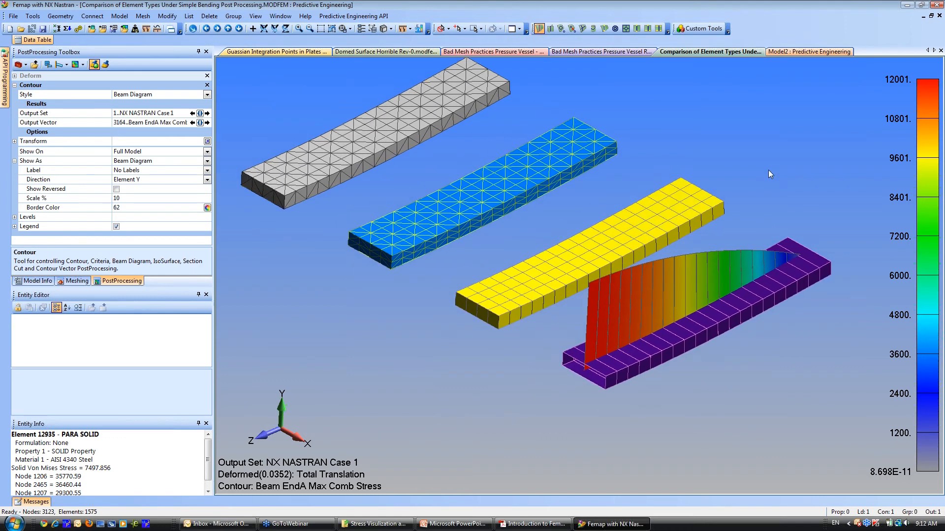
middle_click_drag(617, 398, 595, 410, "ctrl")
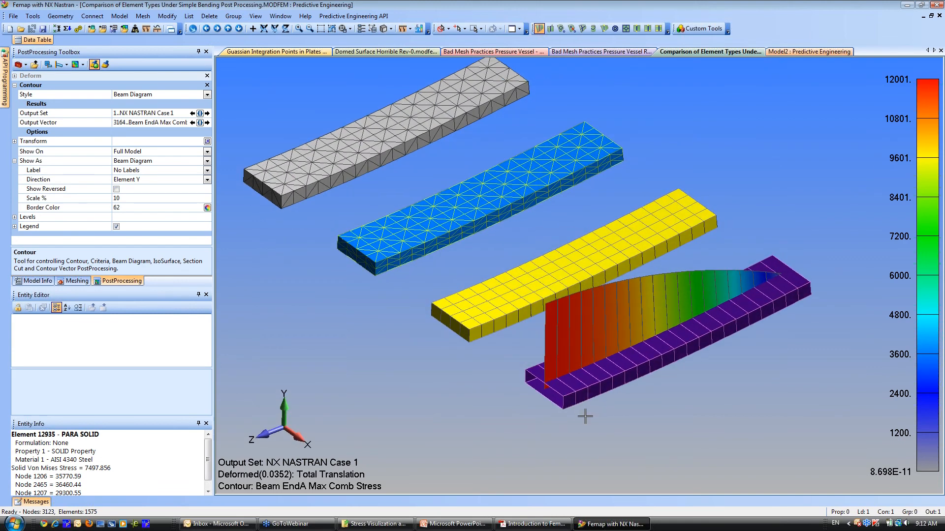
Set the Beam Diagram label mode to Contour Only in the postprocessing view options, with Element Y as the default direction
key("F5")
left_click(720, 122)
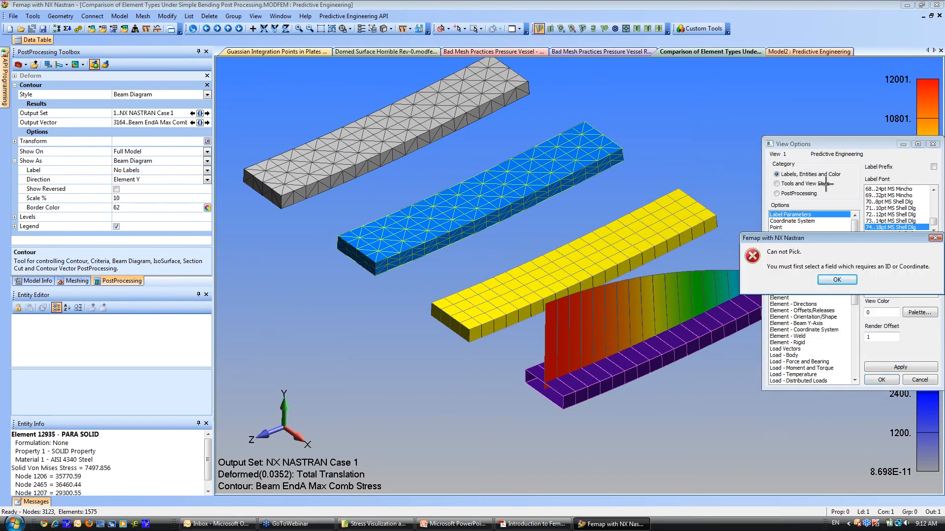
left_click(837, 280)
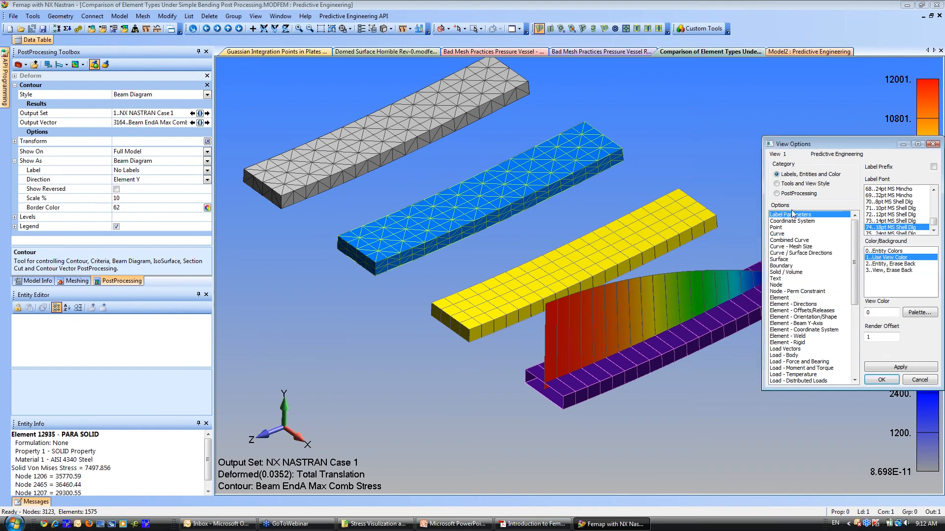
left_click(780, 194)
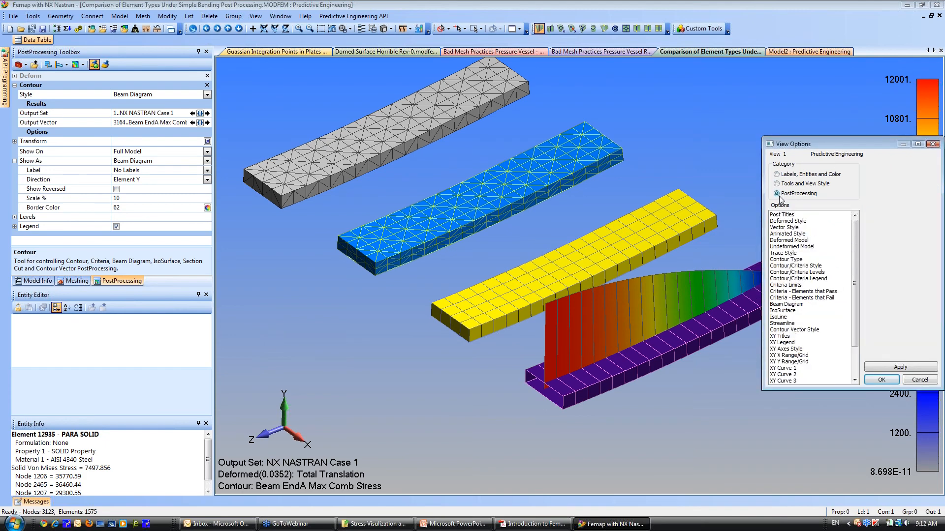
left_click(786, 305)
left_click(898, 209)
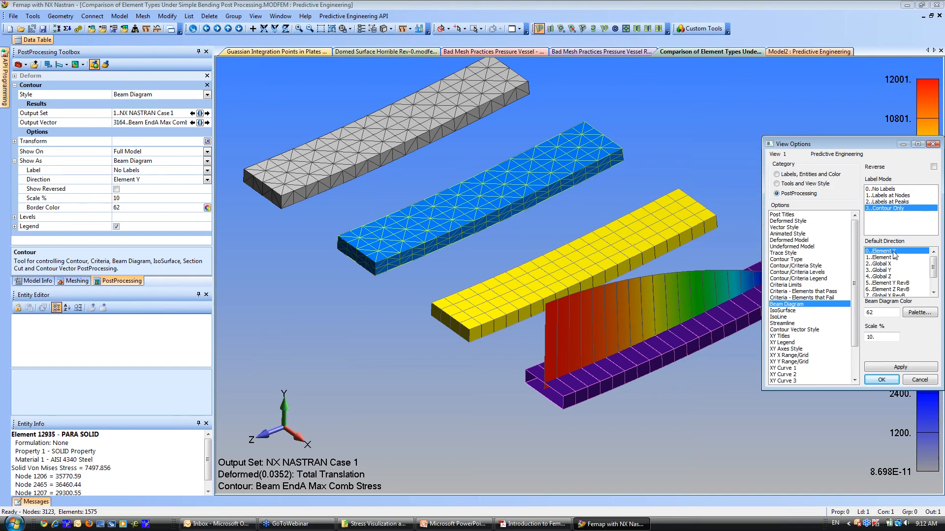
left_click(890, 367)
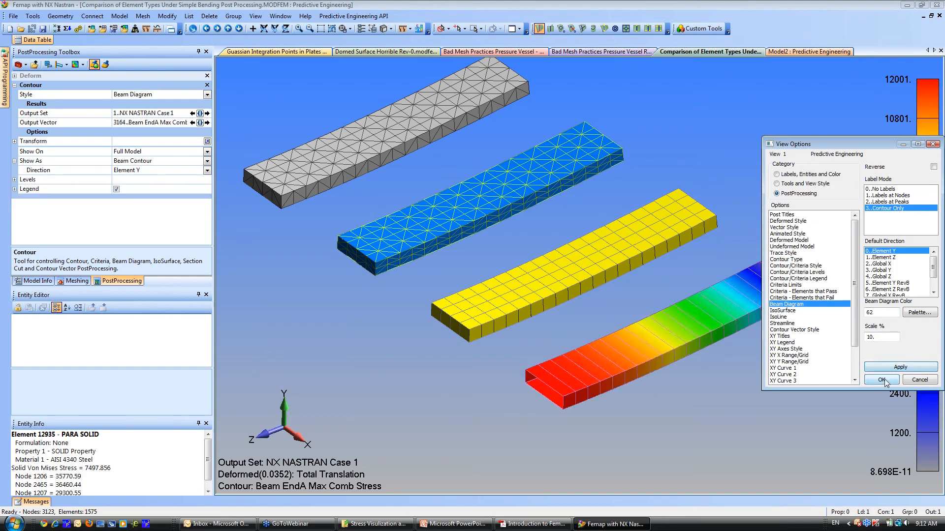
left_click(882, 380)
middle_click_drag(521, 399, 485, 377, "ctrl")
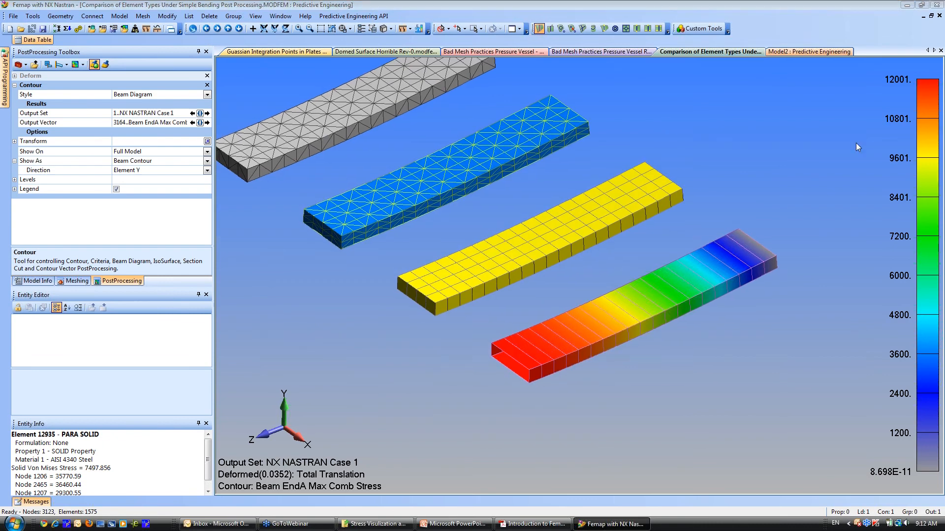
middle_click_drag(491, 413, 528, 389, "ctrl")
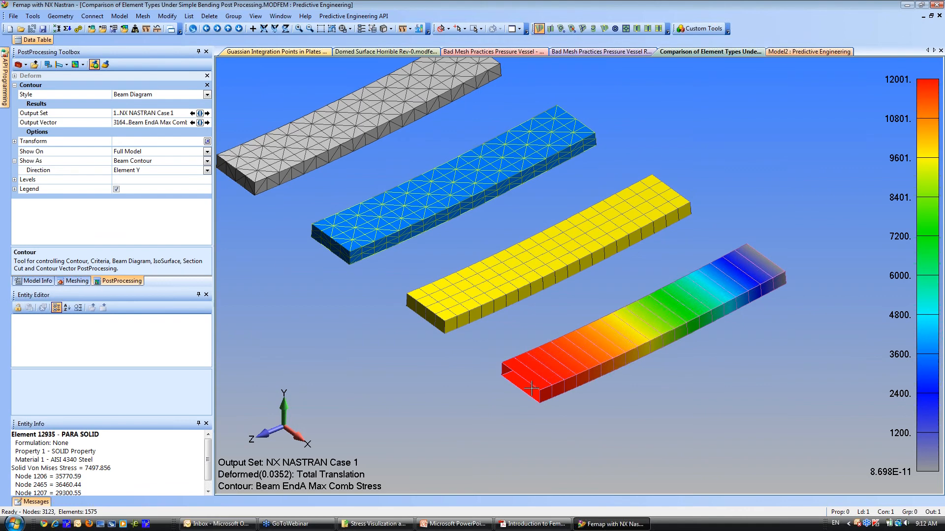
Open the Beam Cross Section stress control and choose multiple elements, selecting all elements of the rectangular beam property by property
left_click(255, 16)
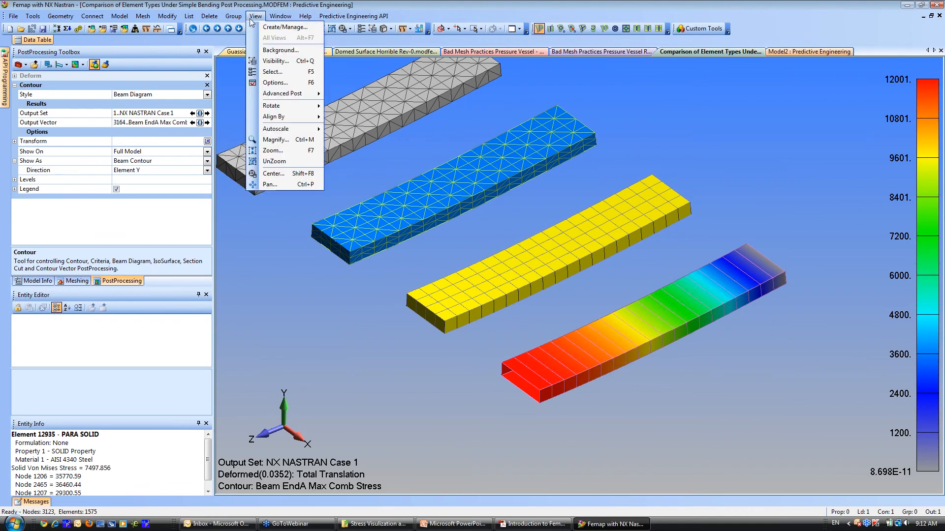
mouse_move(279, 93)
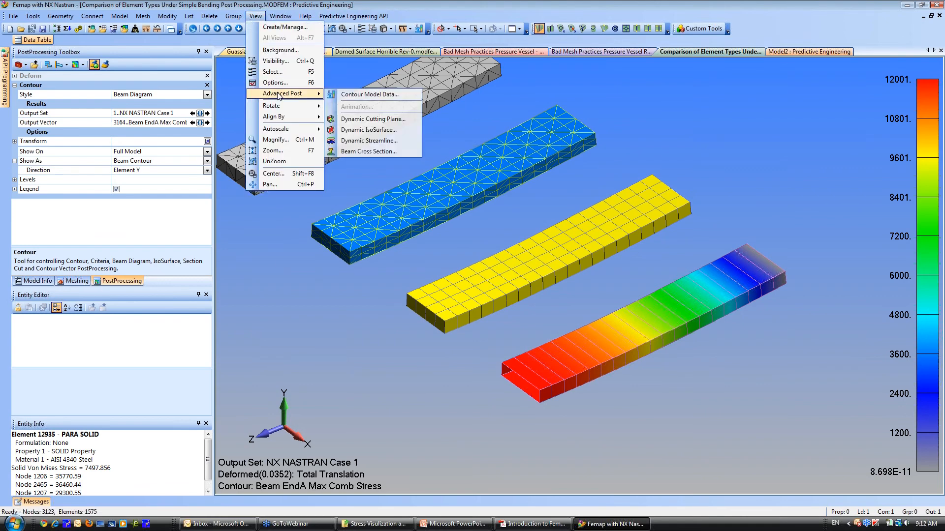
left_click(358, 152)
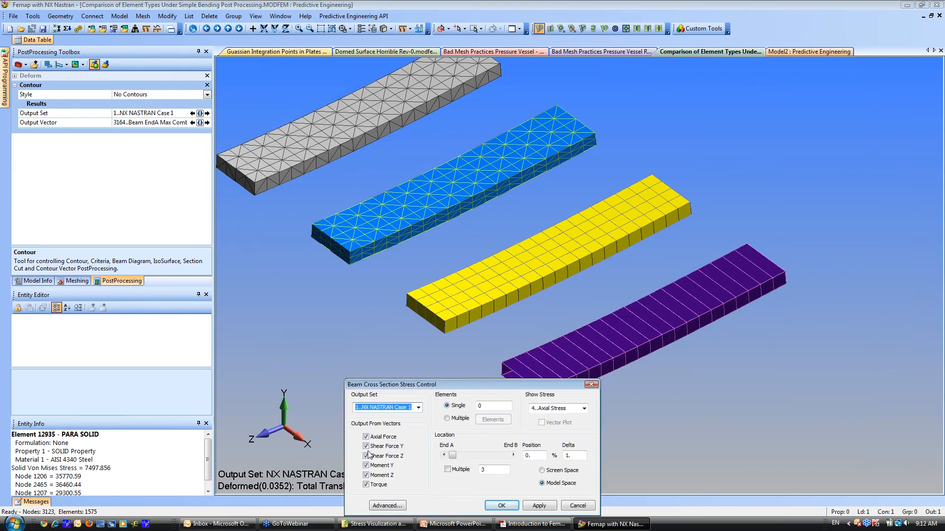
left_click(448, 419)
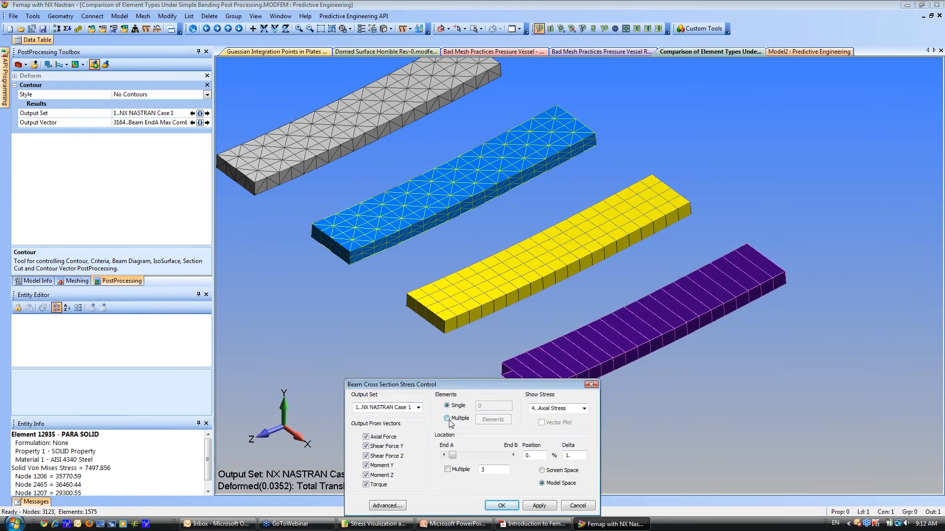
left_click(492, 420)
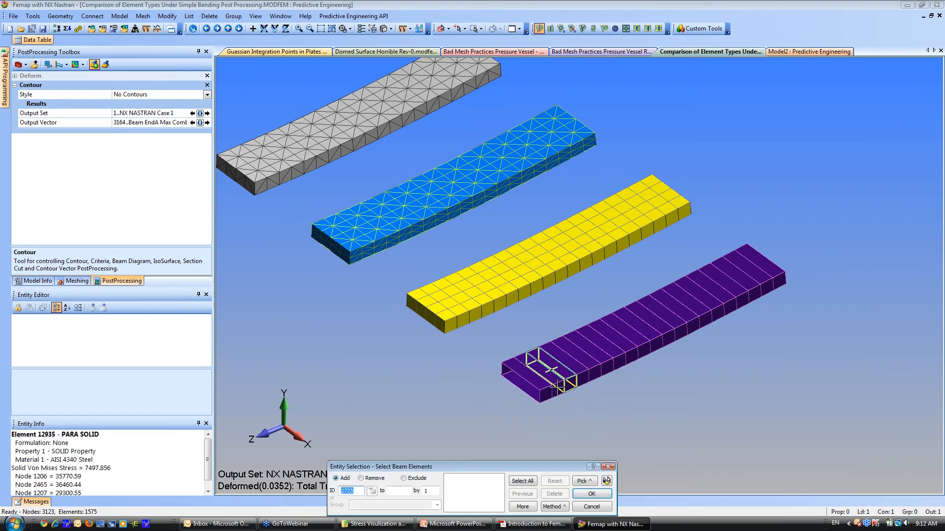
left_click(560, 507)
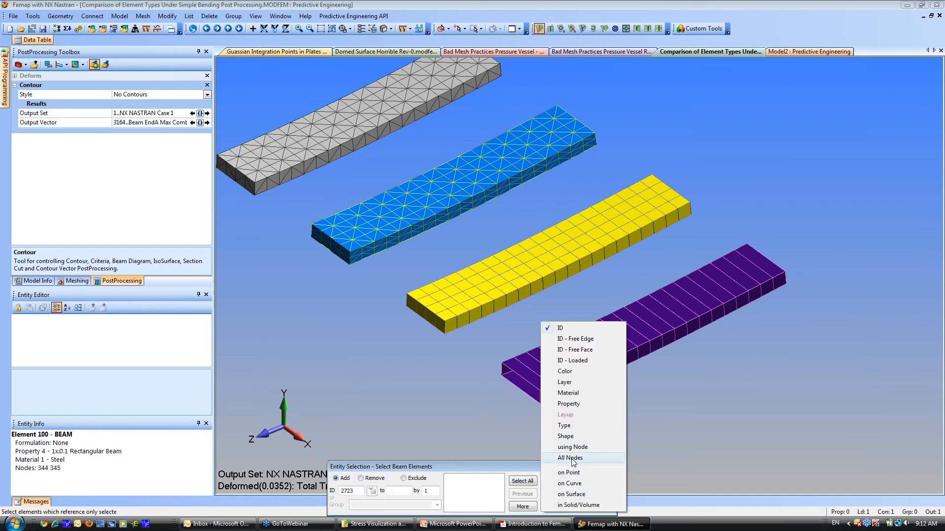
left_click(569, 404)
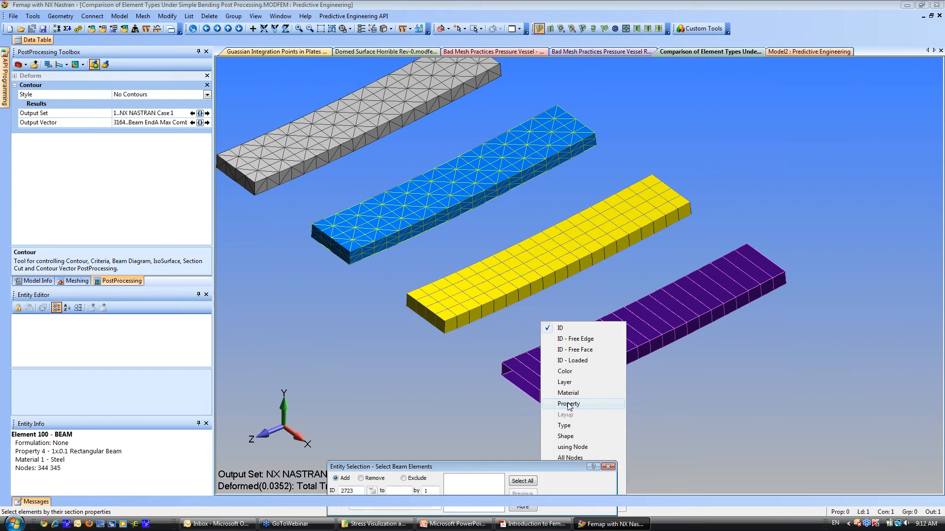
left_click(551, 370)
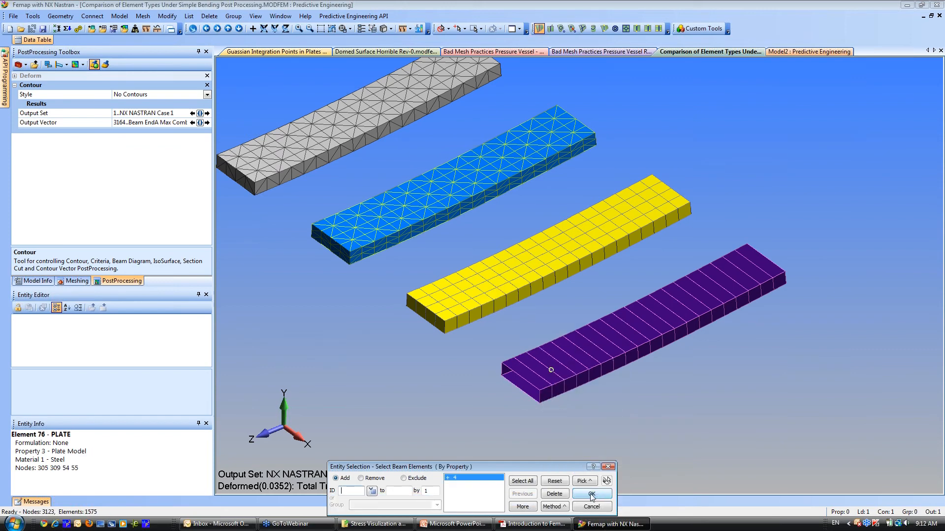
left_click(590, 493)
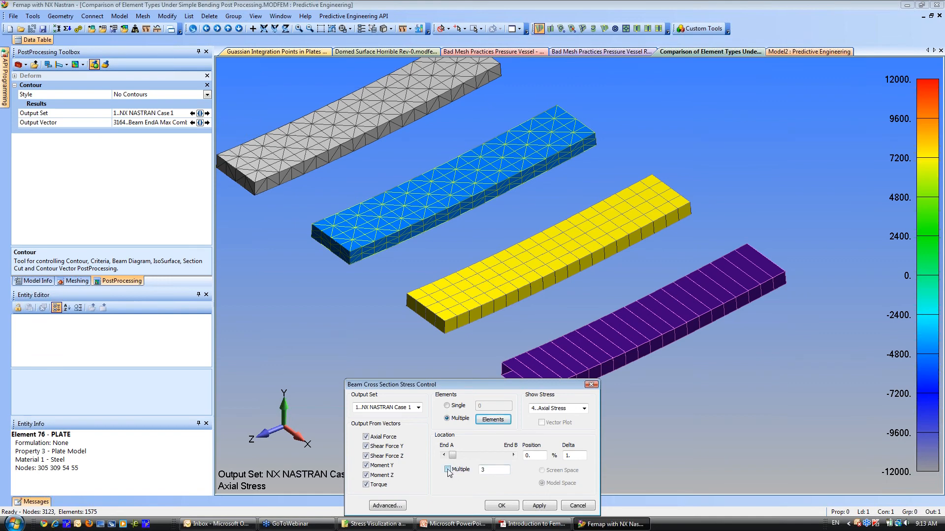
Move the cross-section stress location to 12.15% from End A and apply the Axial Stress settings
left_click_drag(452, 456, 459, 456)
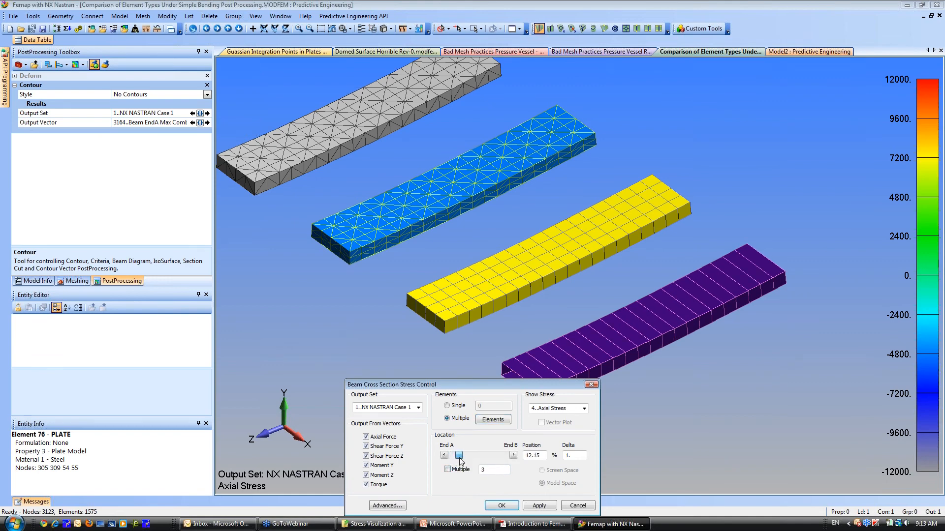
left_click(534, 507)
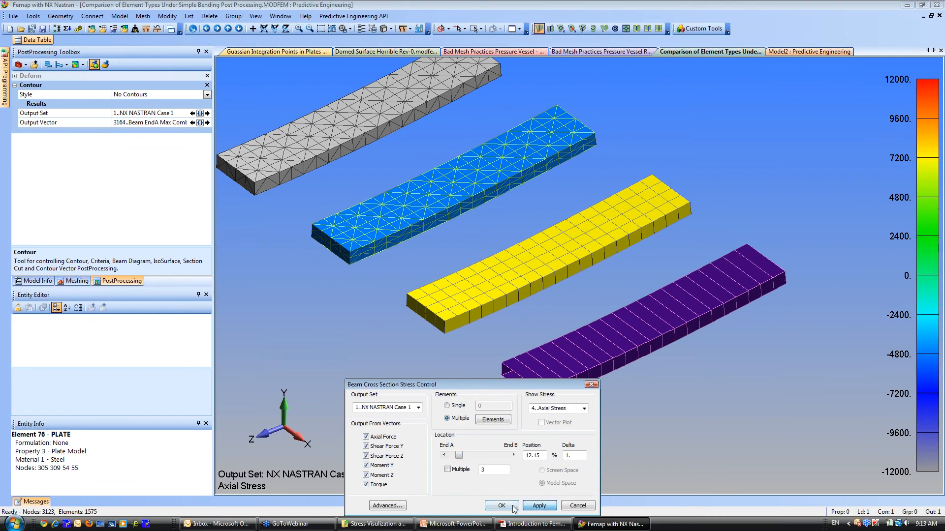
left_click(507, 507)
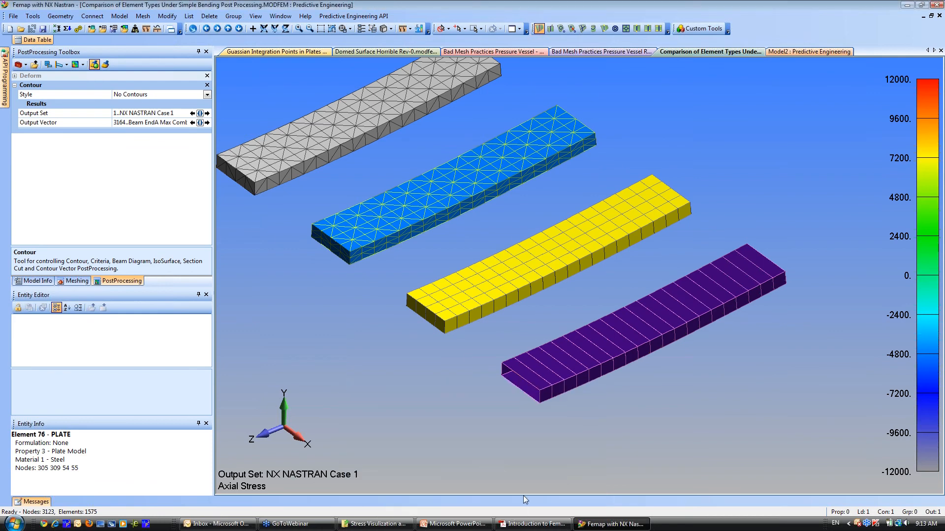
Turn off the thickness and cross-section display of the plate and beam elements, keeping the model shaded
left_click(387, 30)
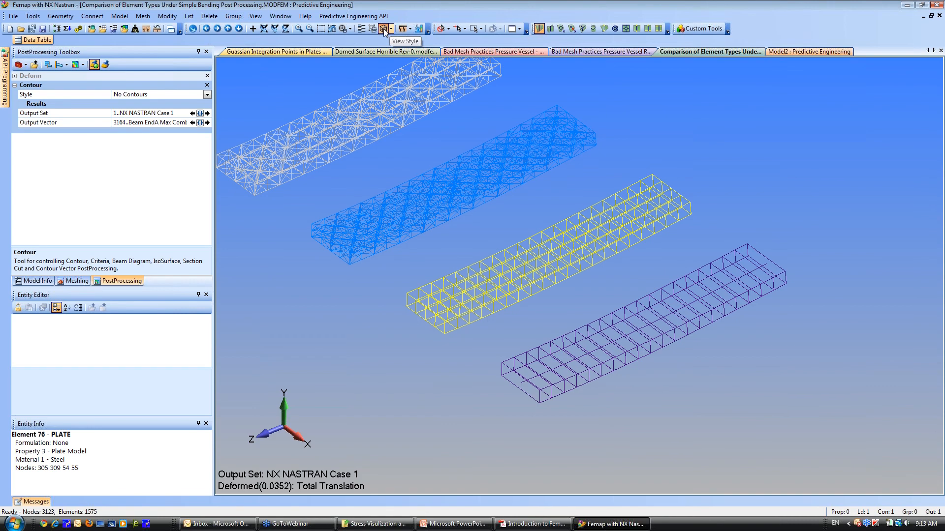
left_click(385, 29)
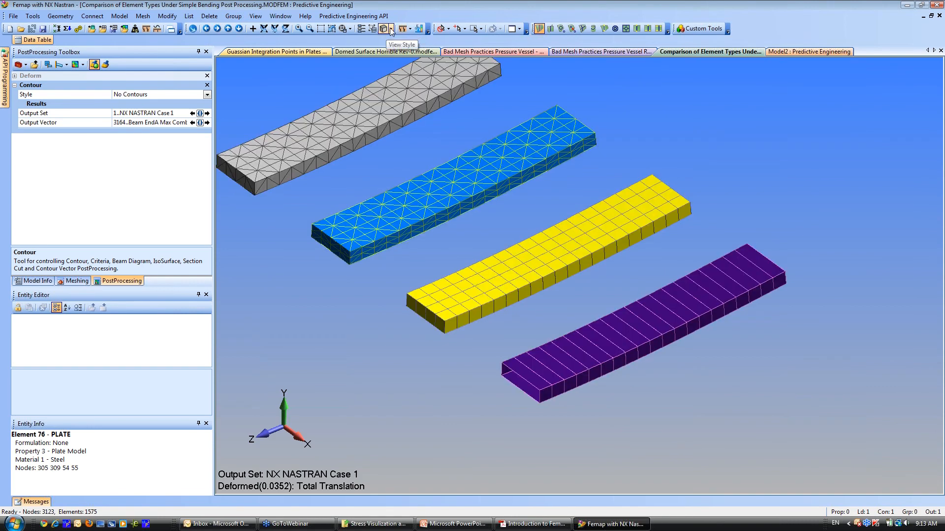
left_click(391, 29)
left_click(418, 163)
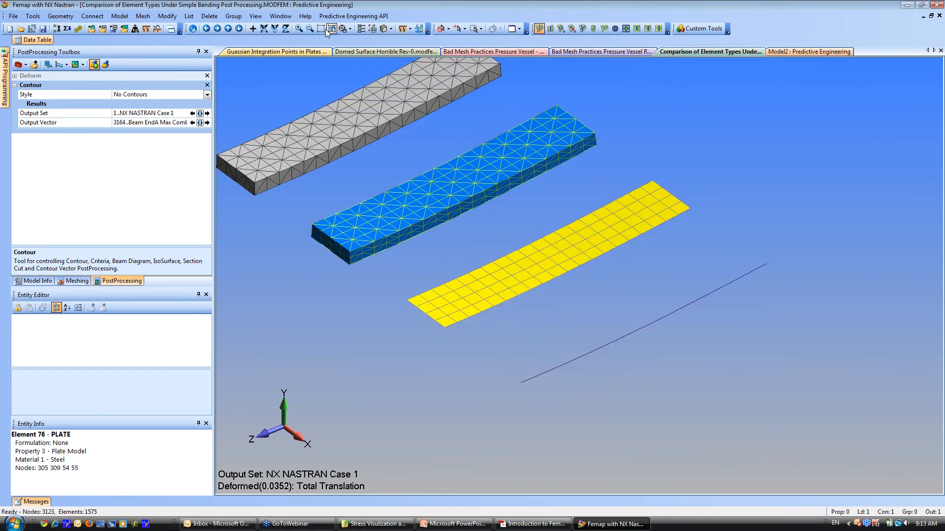
Reopen the Beam Cross Section stress control and inspect the Axial Stress slices along the beam up close
left_click(255, 17)
mouse_move(285, 94)
left_click(369, 152)
mouse_move(485, 321)
middle_mouse_down("ctrl")
mouse_move(431, 254)
mouse_move(437, 229)
middle_mouse_up("ctrl")
middle_click_drag(460, 168, 487, 263, "shift")
middle_click_drag(417, 217, 580, 262, "shift")
middle_click_drag(484, 225, 486, 274, "shift")
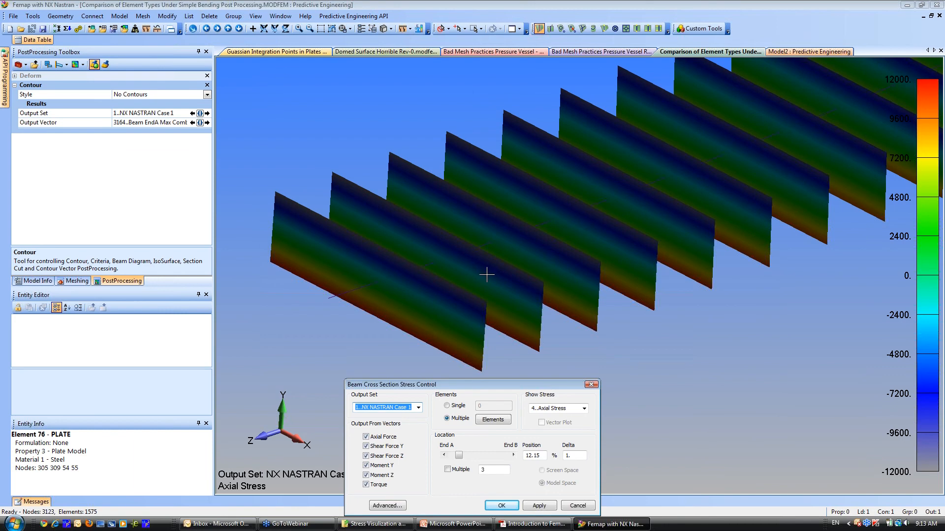
middle_click_drag(541, 239, 499, 47, "shift")
middle_click_drag(625, 179, 538, 203, "ctrl")
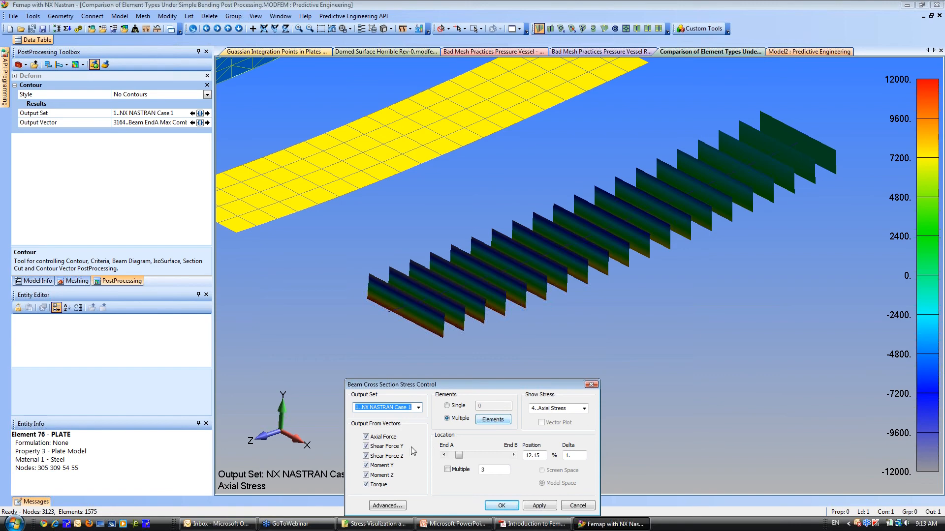
middle_click_drag(527, 248, 599, 240, "shift")
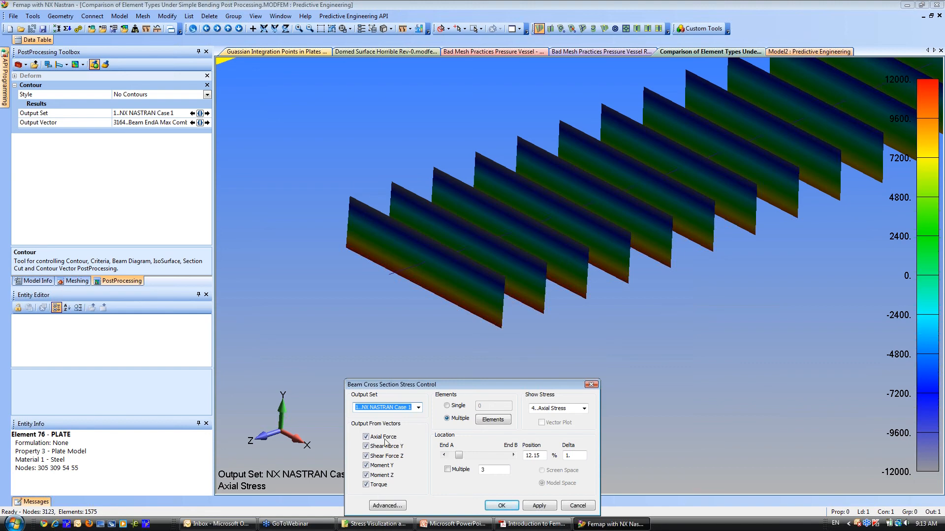
Switch the beam cross-section slices to Maximum Shear Stress and on to Maximum Principal Stress, and inspect the slices
left_click(584, 409)
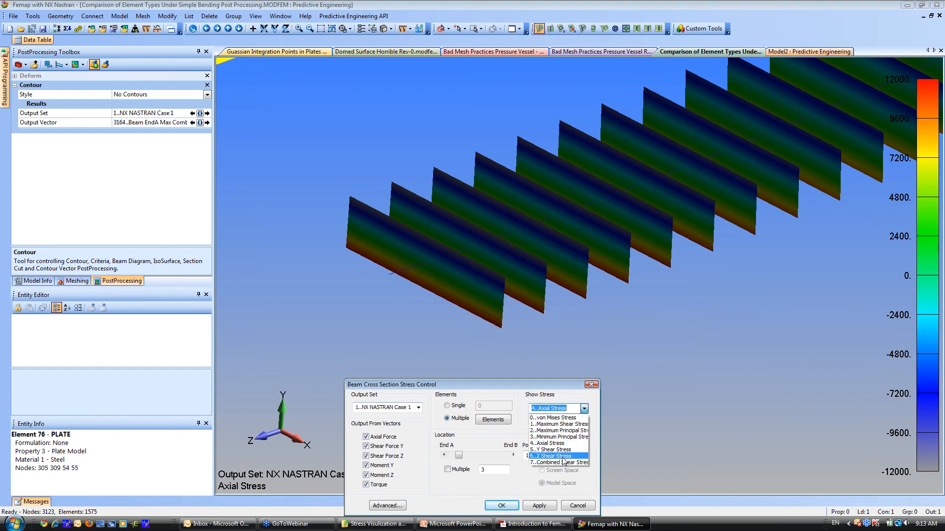
left_click(558, 424)
left_click(584, 408)
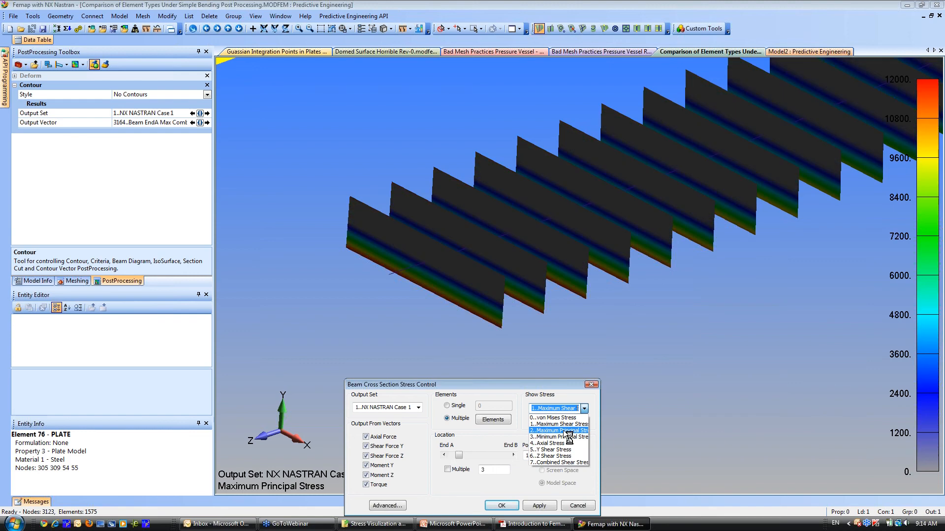
left_click(561, 430)
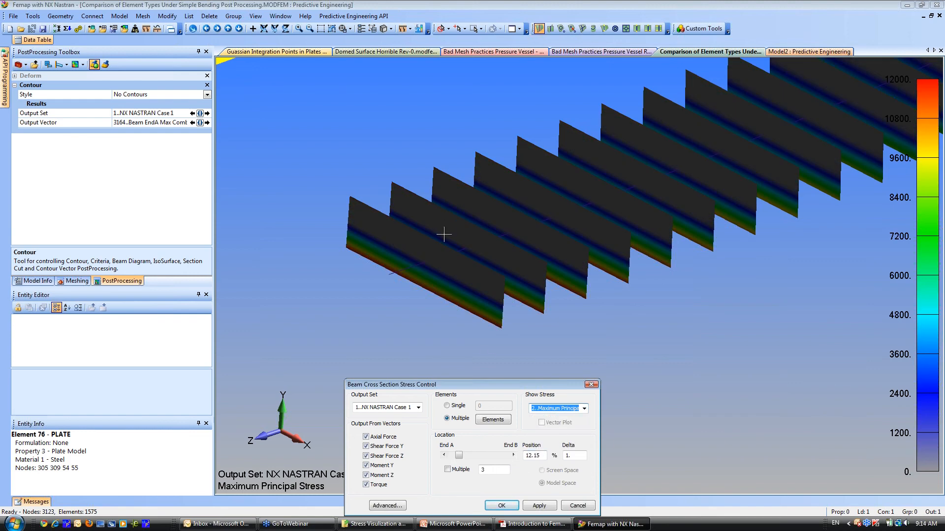
middle_click_drag(410, 303, 456, 270, "ctrl")
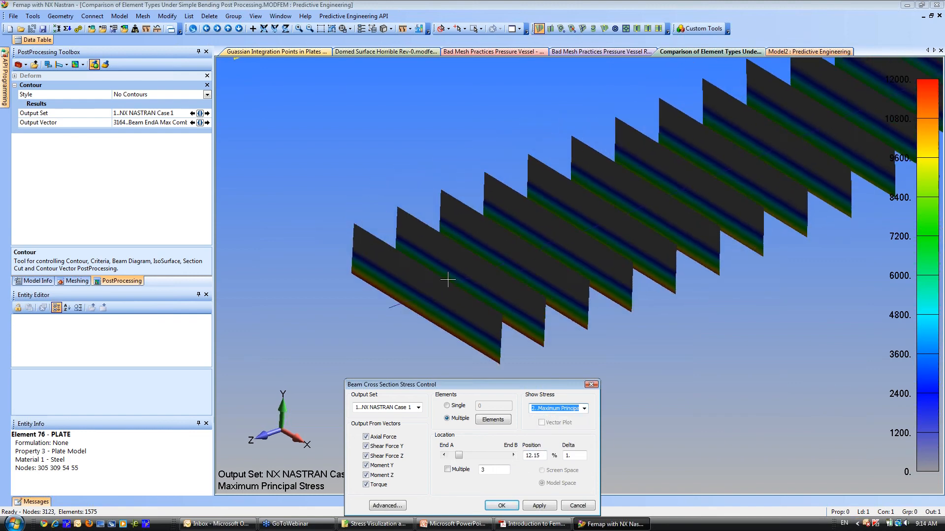
Show von Mises Stress on the beam cross-section slices, examine them up close and accept the stress control settings
left_click(583, 408)
left_click(571, 416)
middle_click_drag(485, 350, 496, 402, "shift")
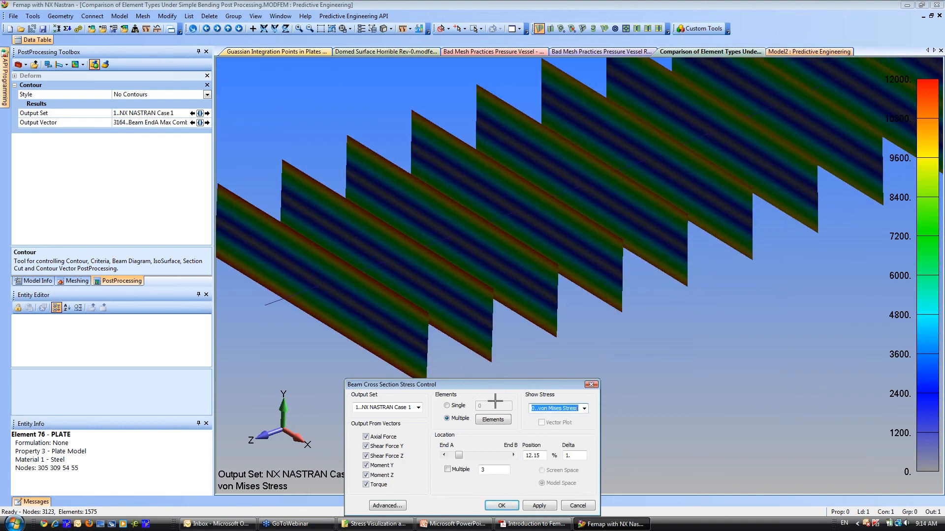
middle_click_drag(393, 308, 561, 278, "ctrl")
middle_click_drag(458, 236, 467, 270, "shift")
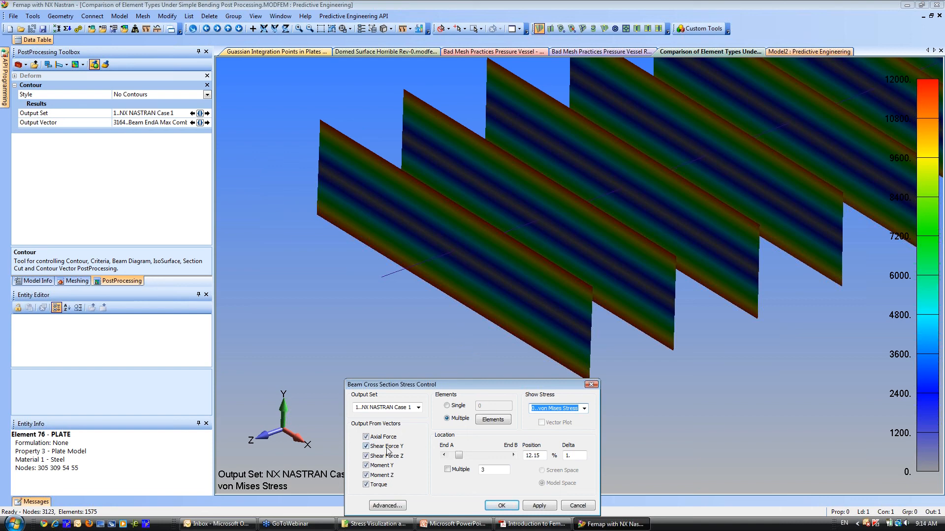
left_click(502, 506)
left_click(255, 16)
mouse_move(301, 101)
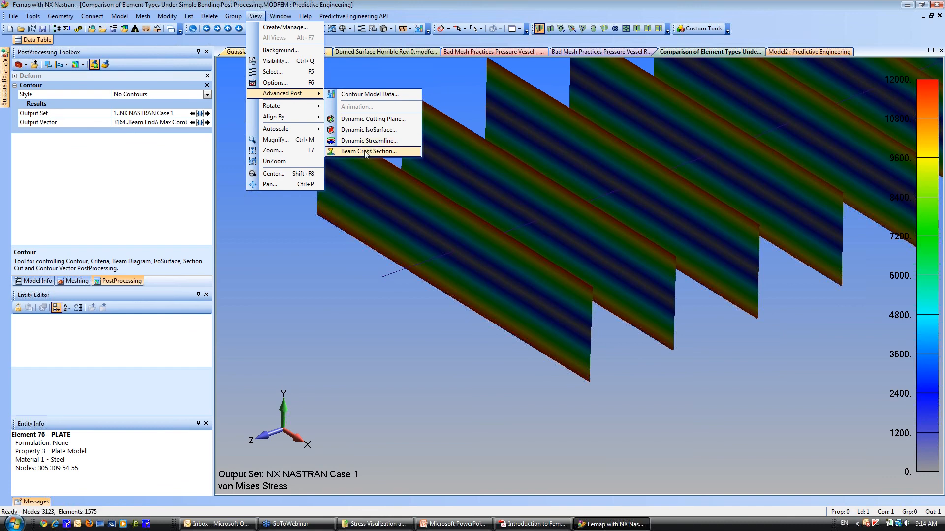
middle_click_drag(423, 396, 435, 397)
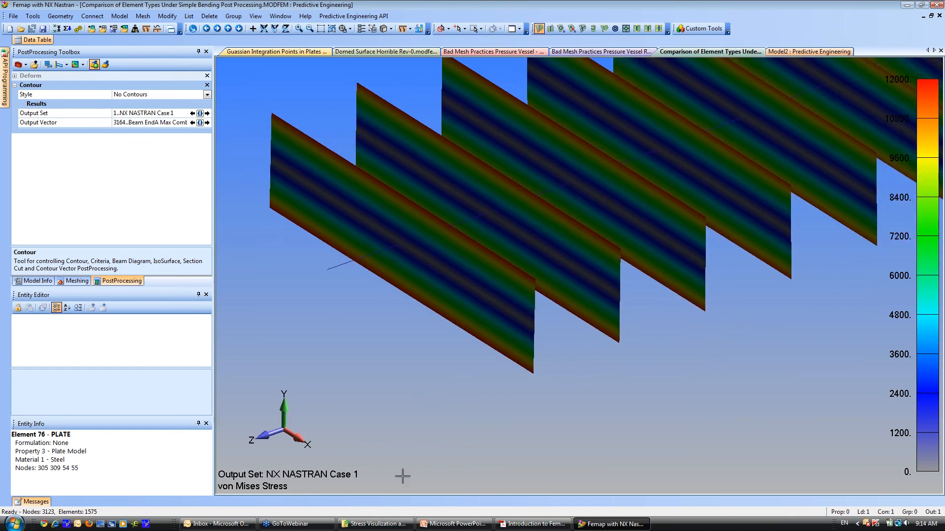
Switch to the PowerPoint seminar presentation and review the stress contour quote slide and the opening topics slide
left_click(377, 524)
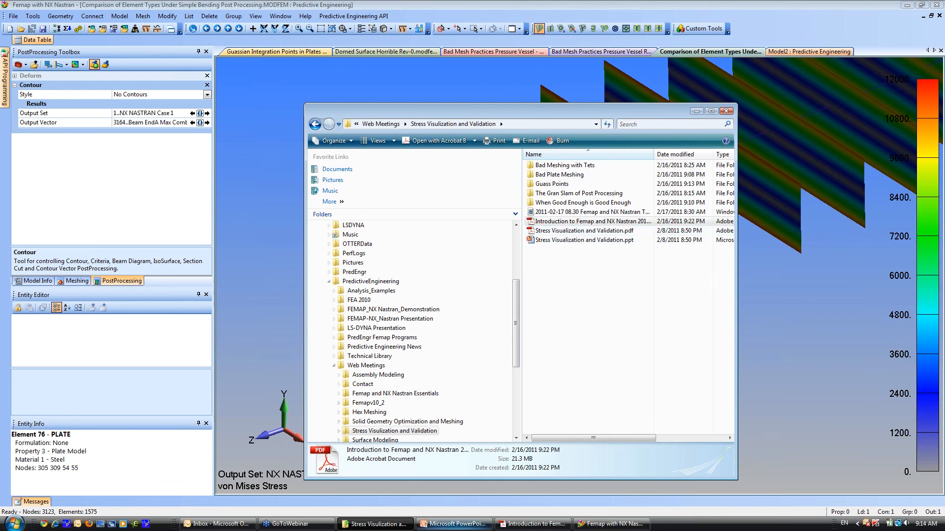
left_click(470, 525)
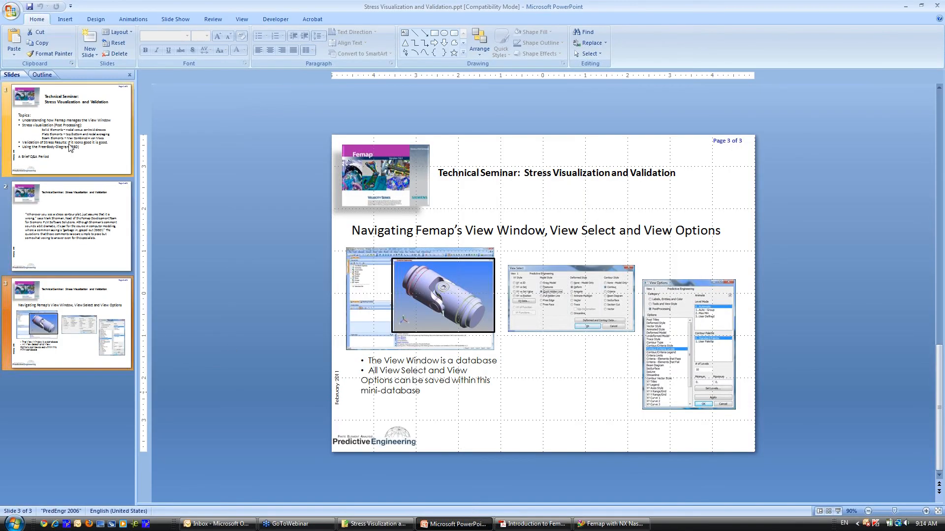
left_click(59, 219)
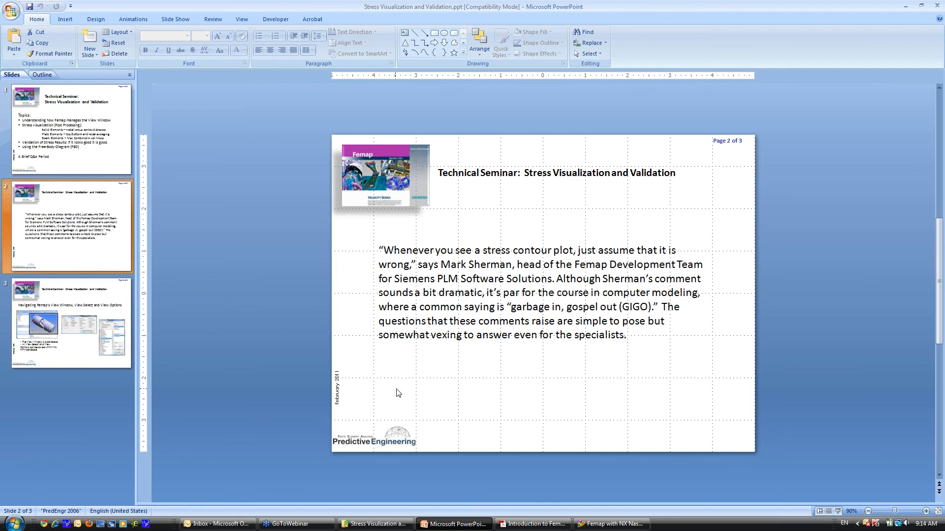
left_click(96, 167)
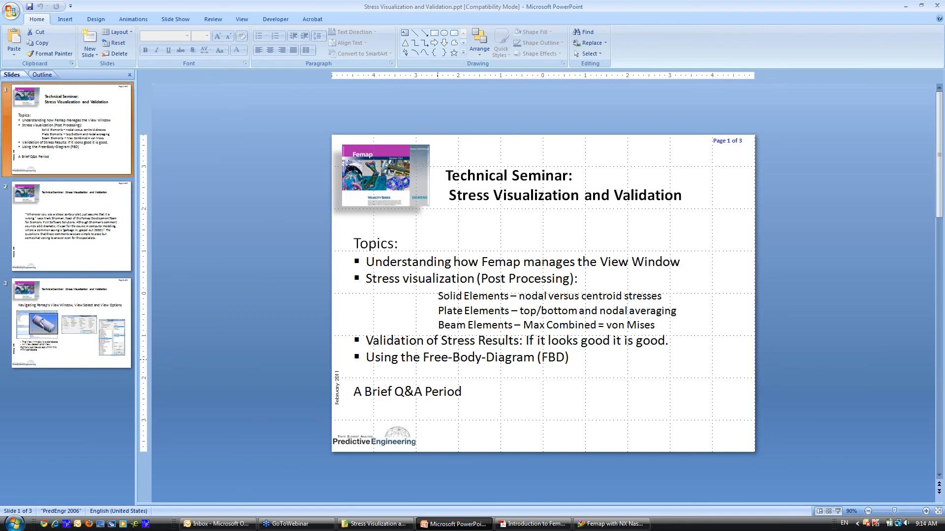
left_click(235, 377)
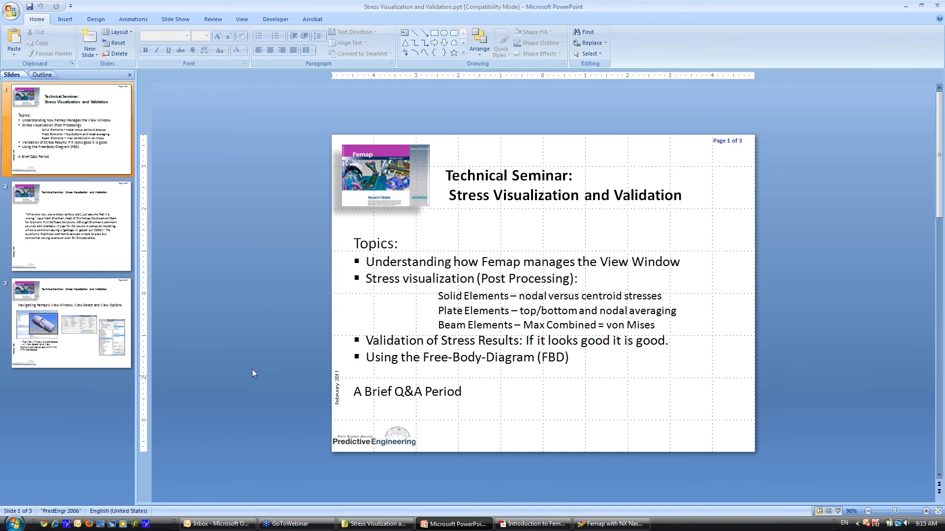